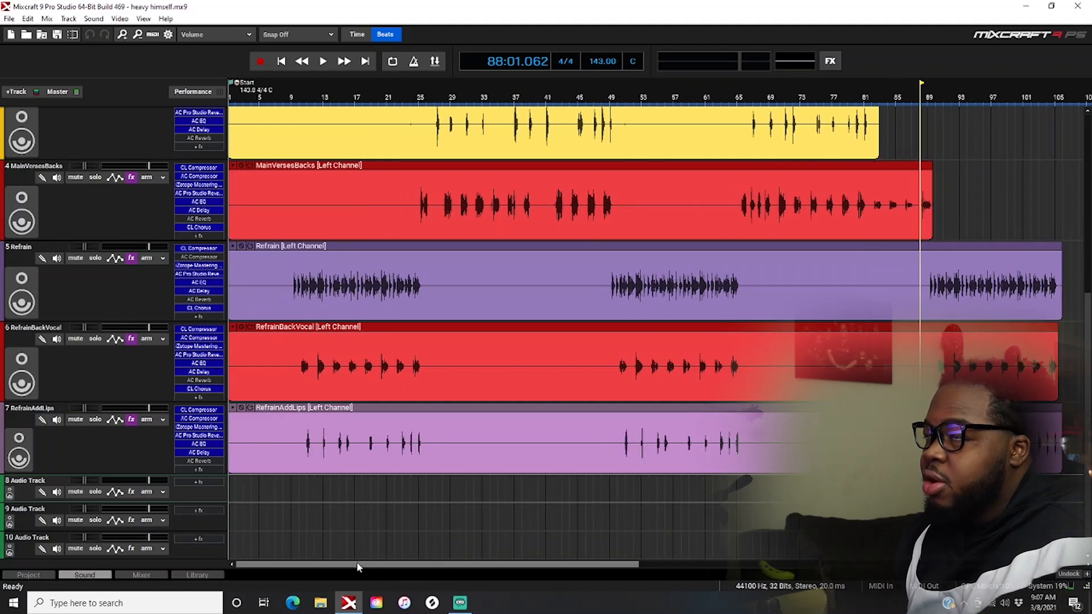
Save the current project.
scroll(163, 178, up, 3)
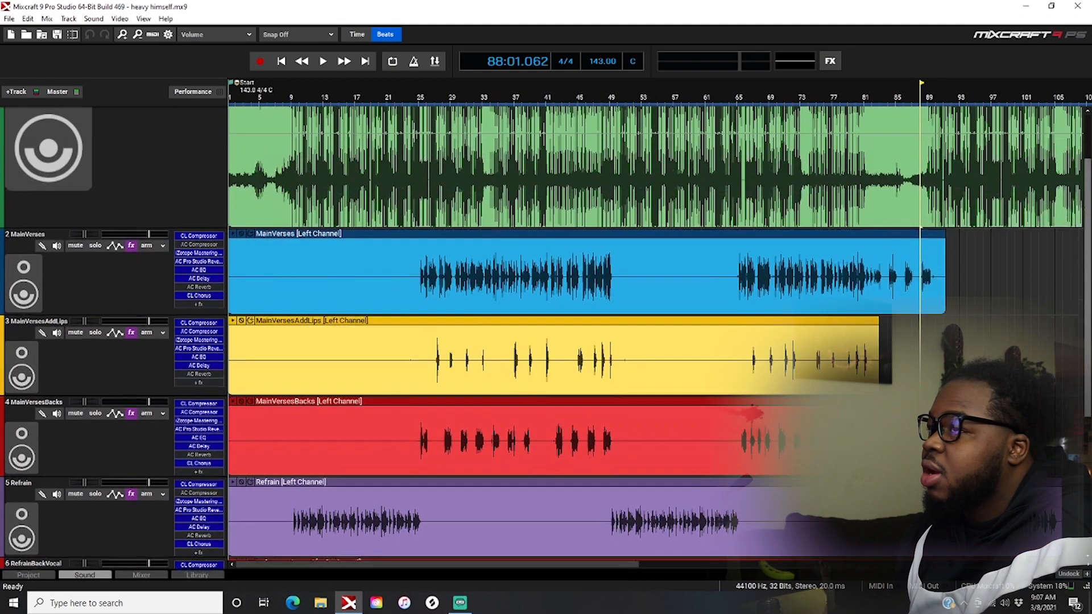
click(10, 19)
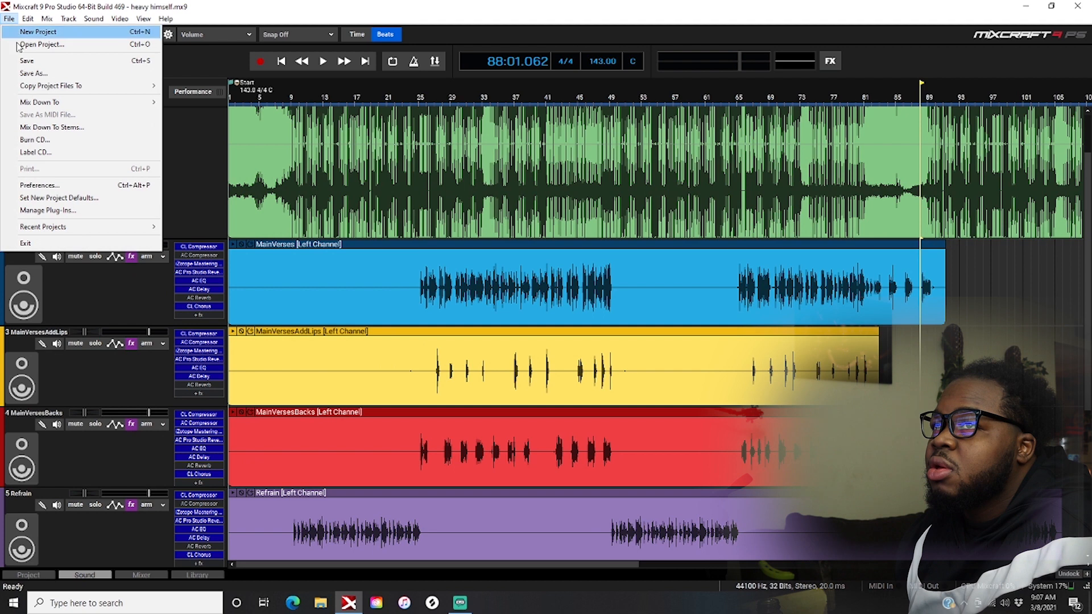
click(37, 63)
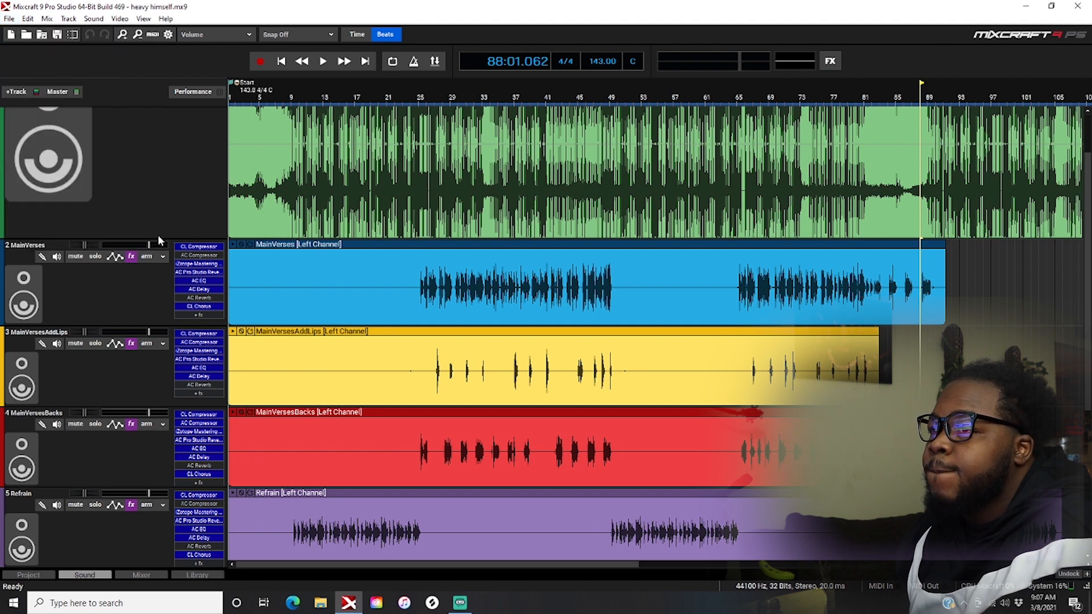
Clear the complete effect chains from the MainVerses track and the other vocal tracks, keeping the saved 063 preset.
click(131, 257)
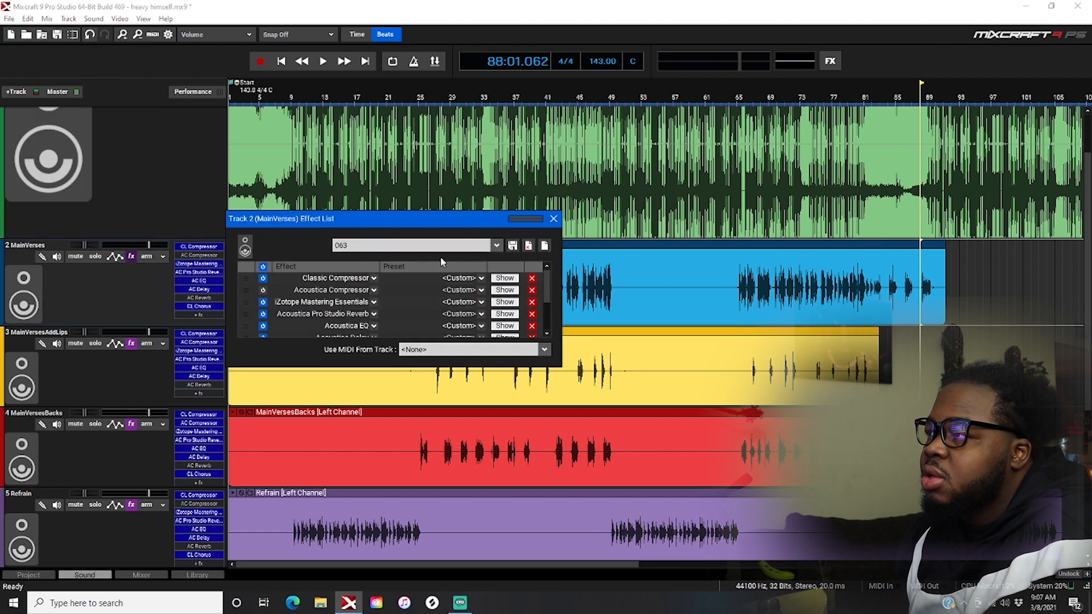
click(528, 246)
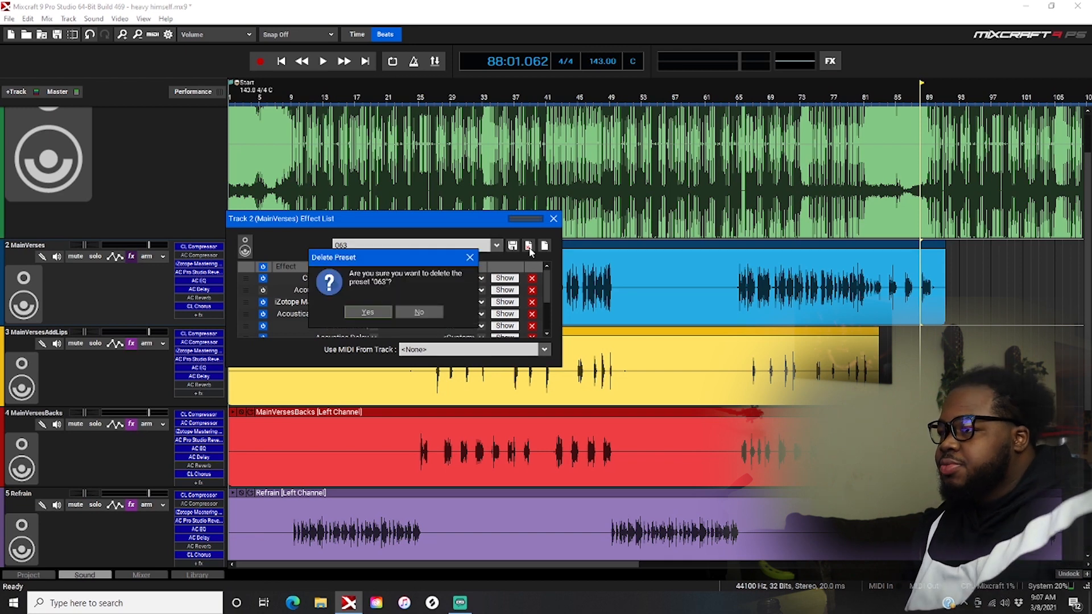
click(430, 313)
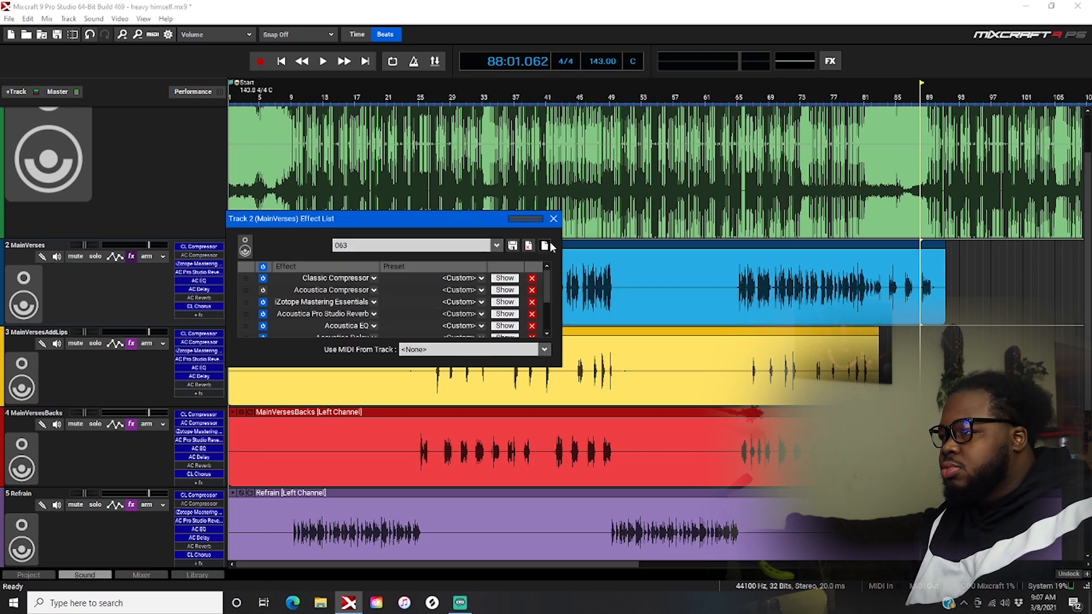
click(545, 245)
click(552, 220)
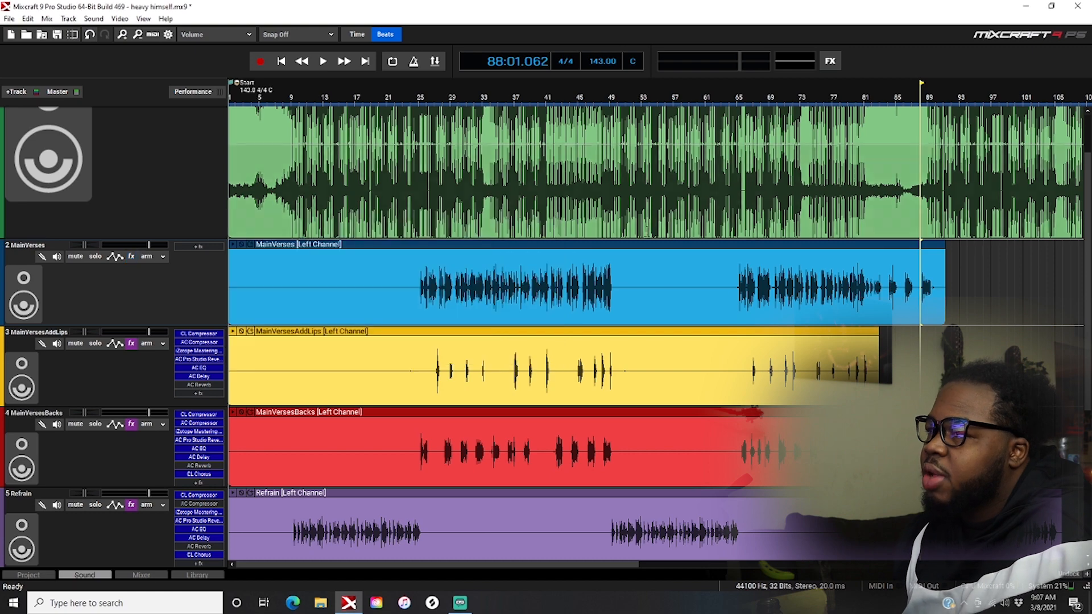
scroll(1089, 183, down, 3)
scroll(1088, 183, up, 3)
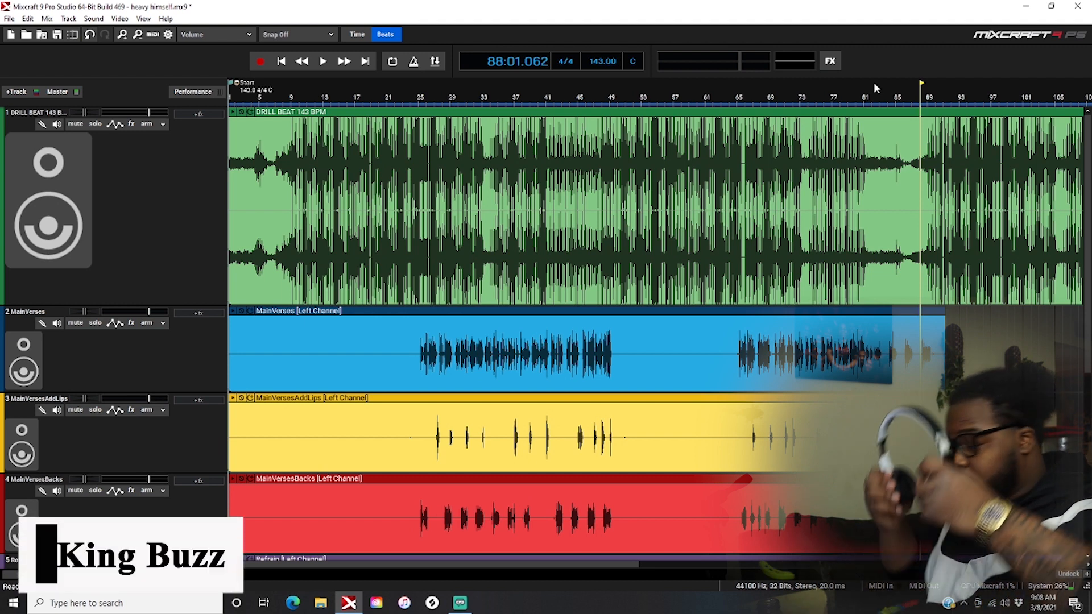
Play the song from the start through part of the first refrain to hear the vocals without effects.
key(space)
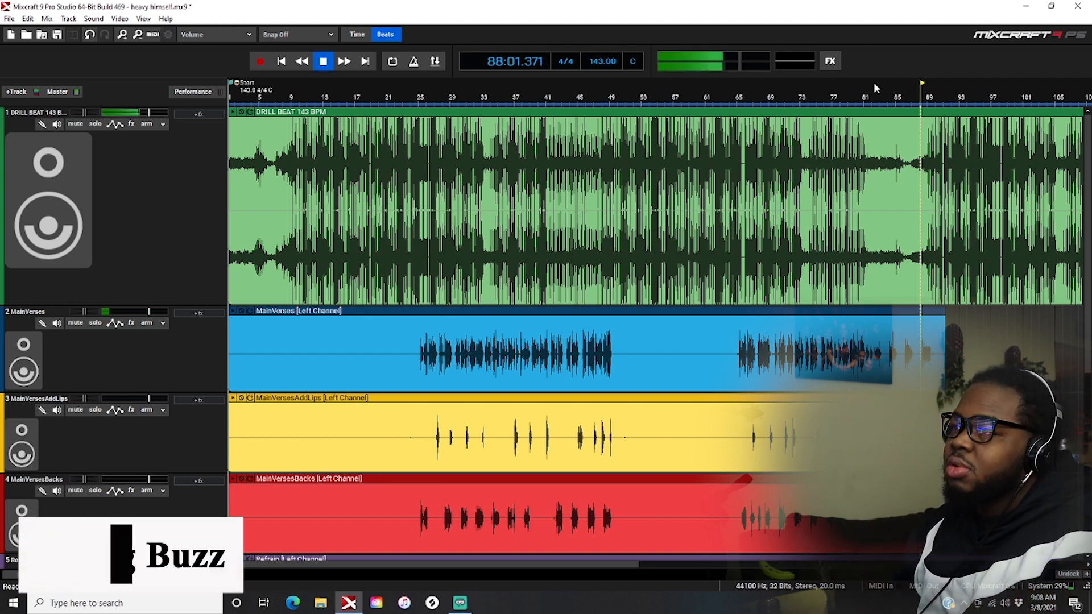
key(space)
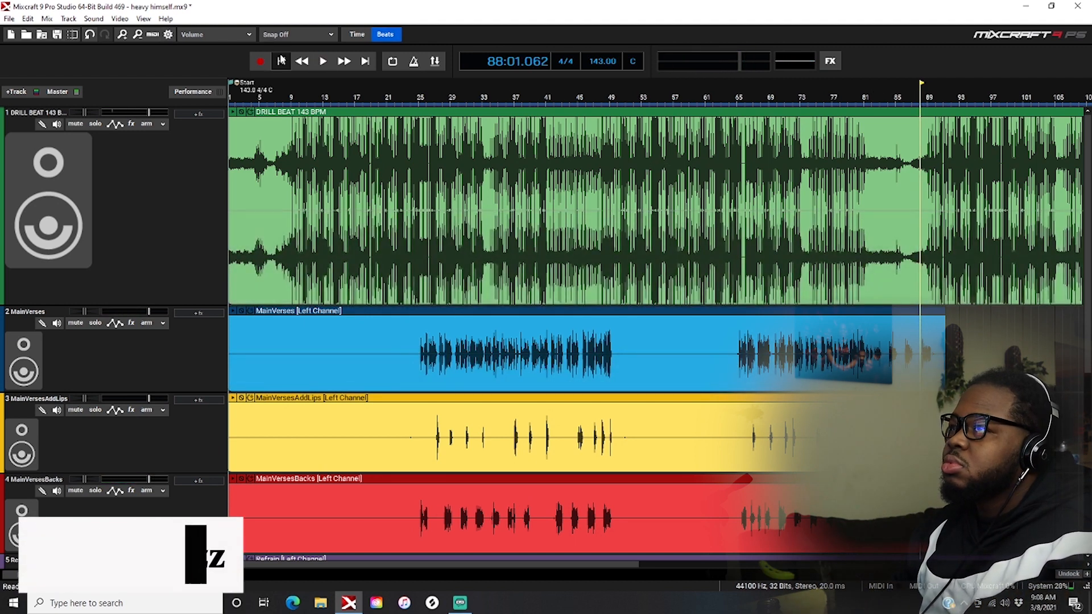
click(281, 60)
key(space)
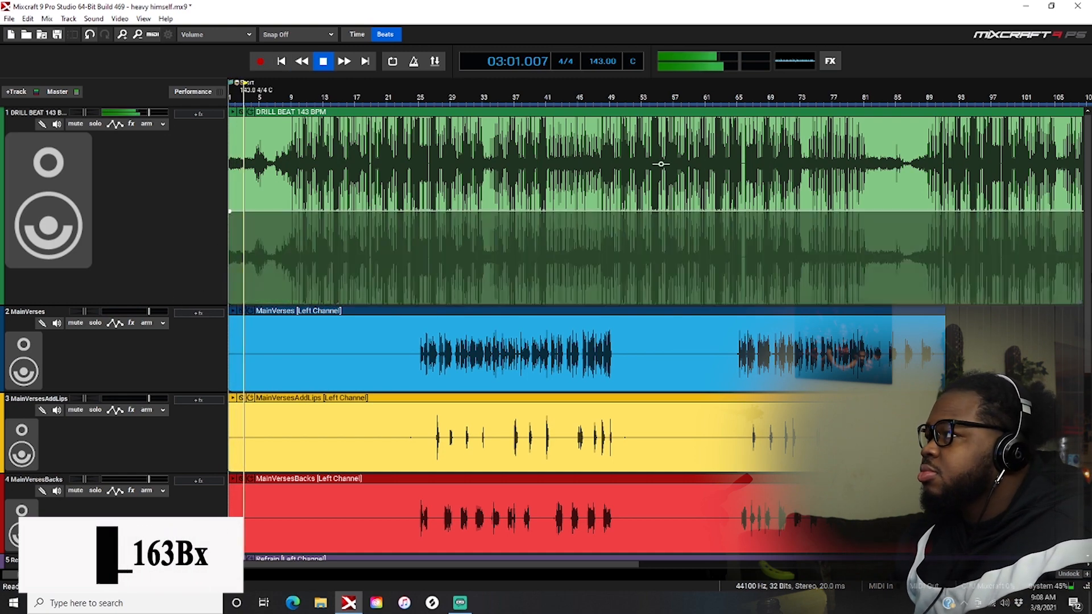
scroll(661, 164, down, 5)
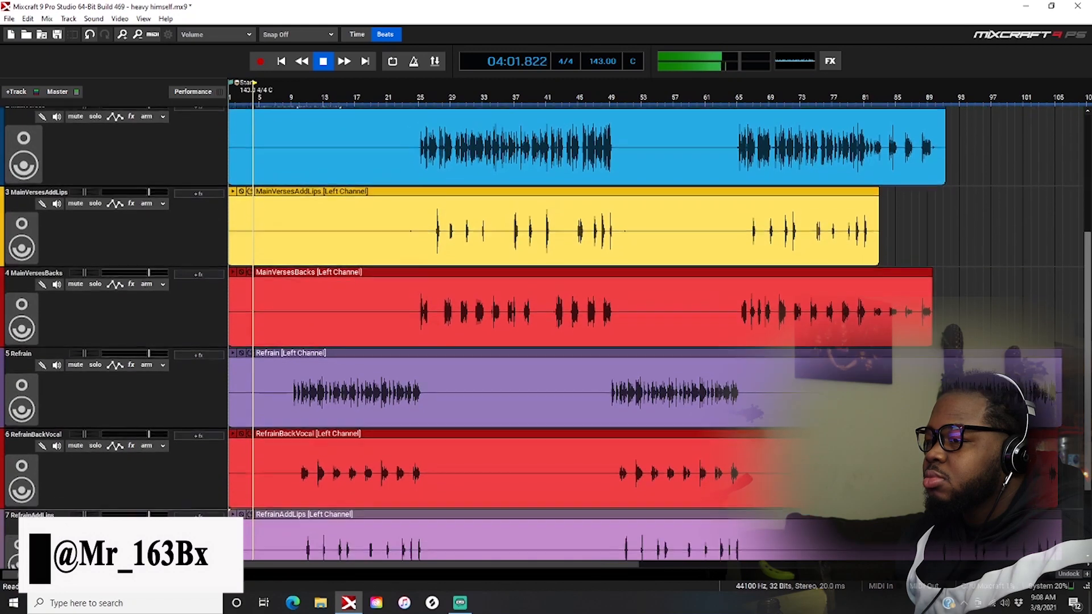
scroll(654, 318, down, 1)
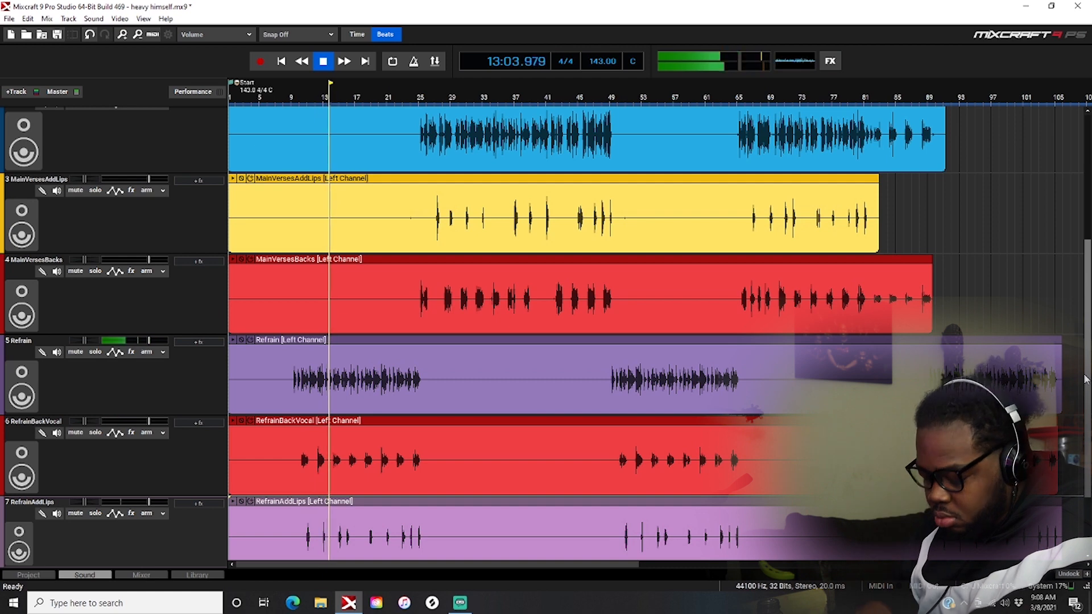
key(space)
Add a Classic EQ to the drill beat track and lower its input level slightly.
scroll(768, 227, up, 5)
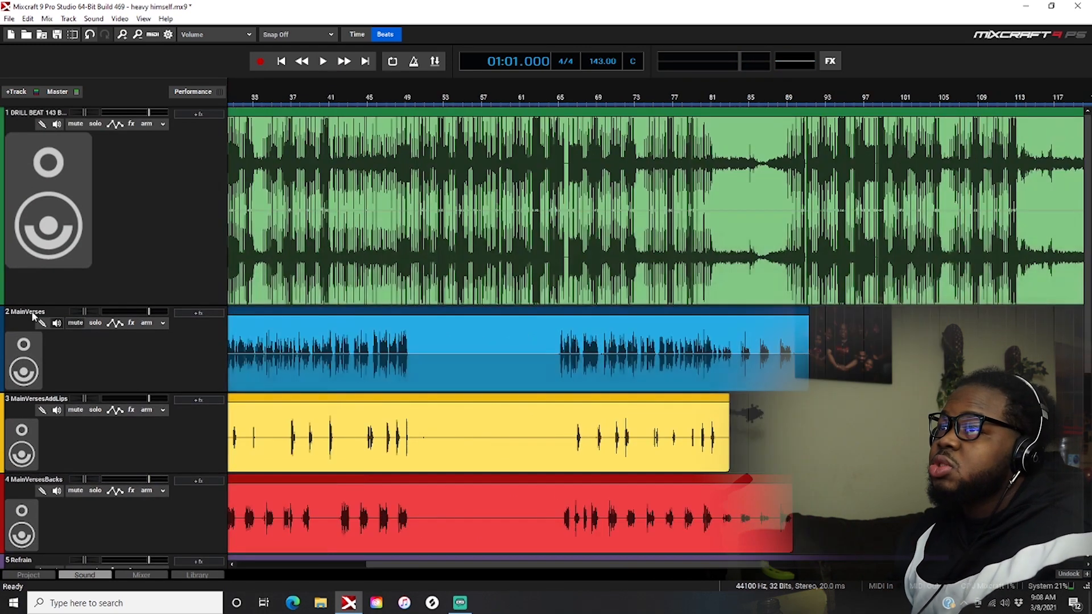
drag(414, 564, 255, 563)
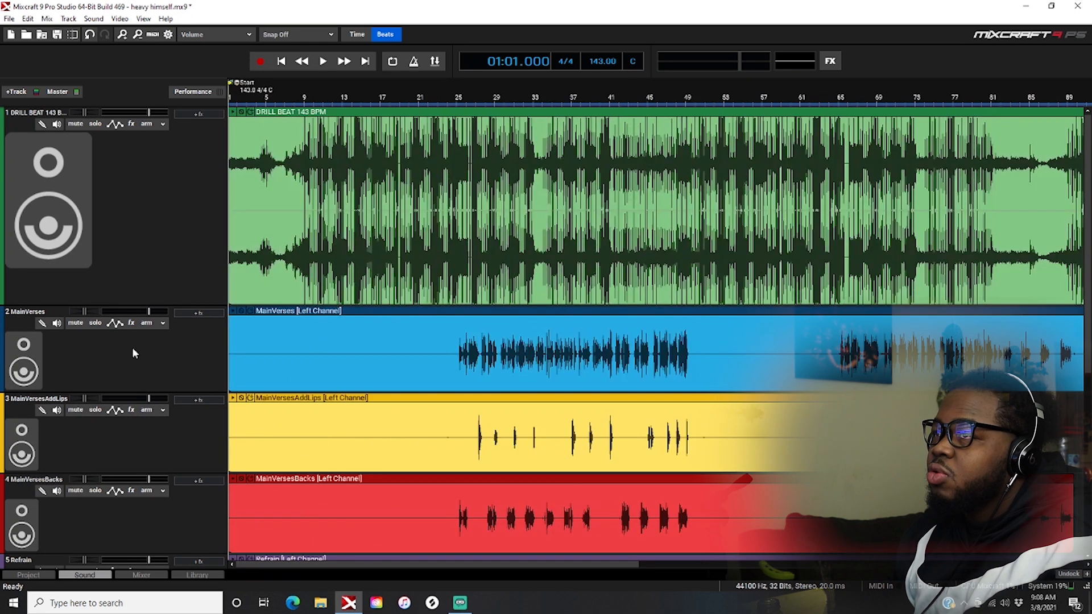
click(194, 113)
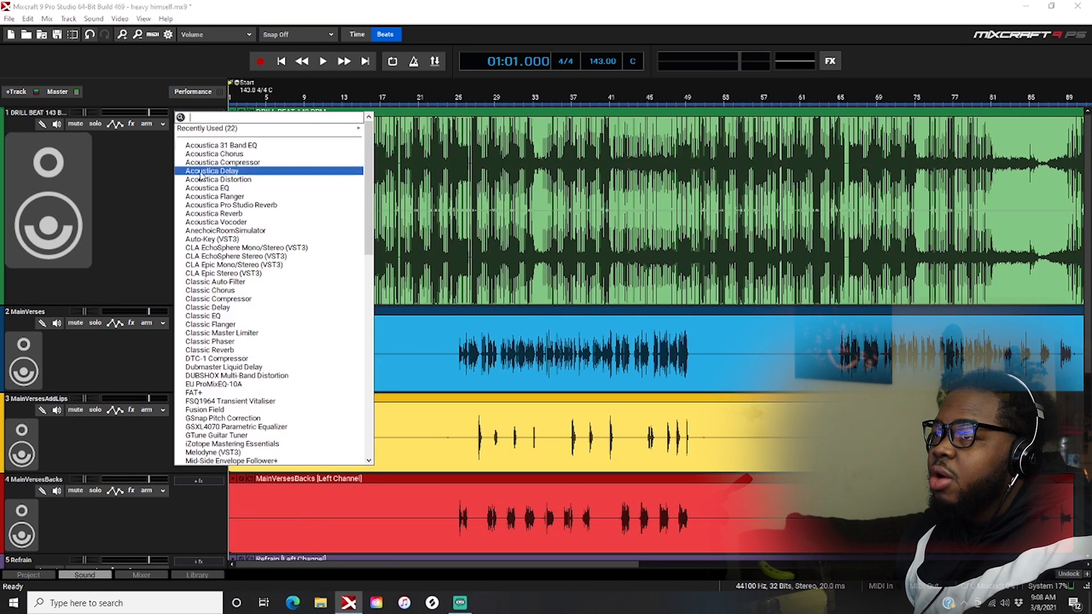
click(203, 316)
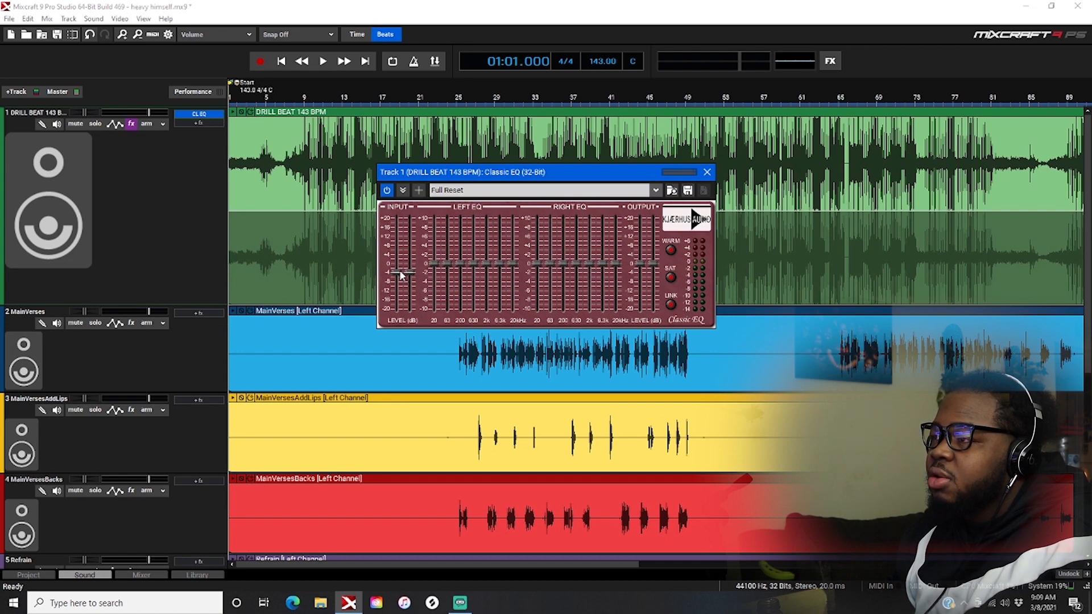
click(707, 171)
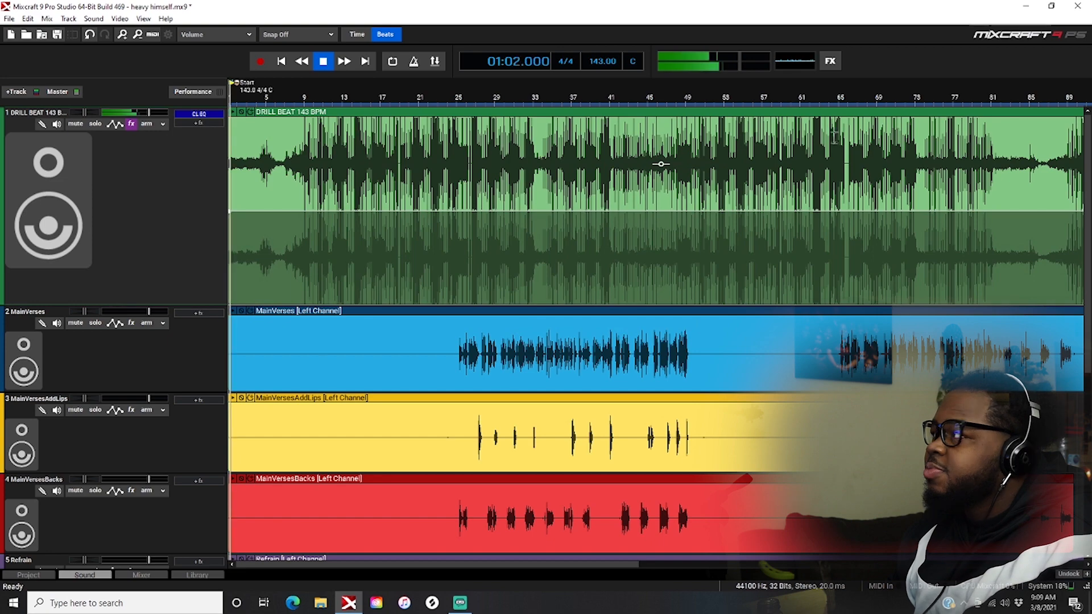
Examine the channel strips in the mixer and audition the equalized beat around bars 8 and 9.
scroll(53, 445, down, 5)
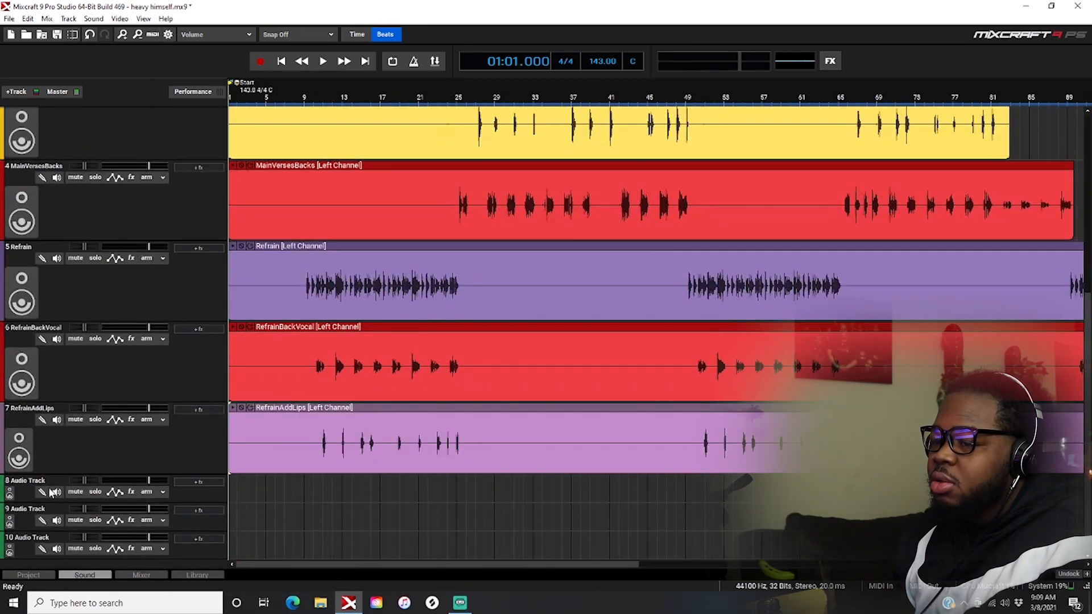
click(150, 574)
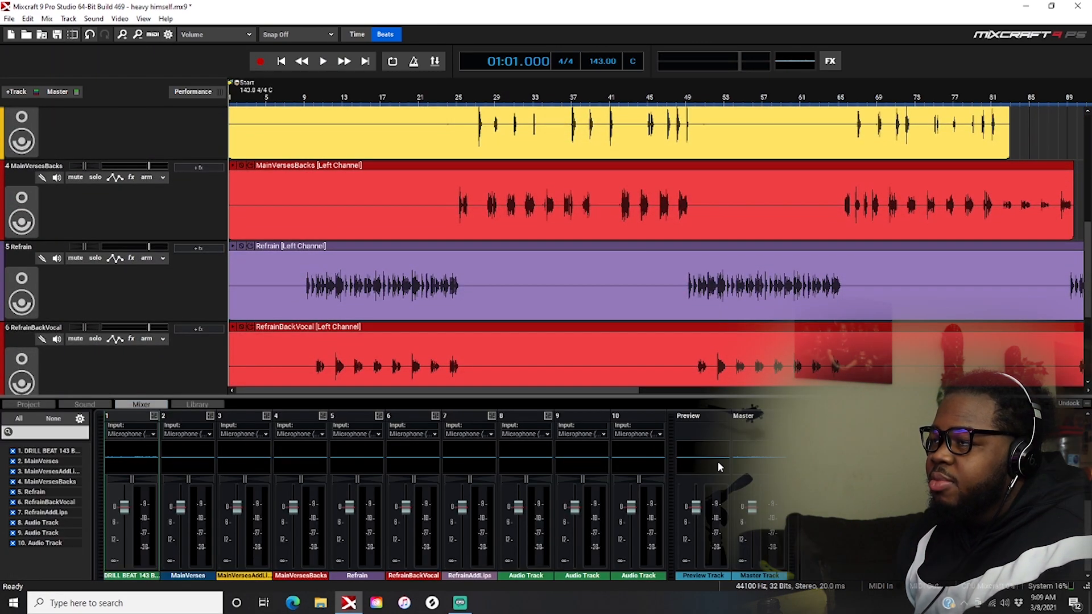
drag(1089, 524, 1090, 449)
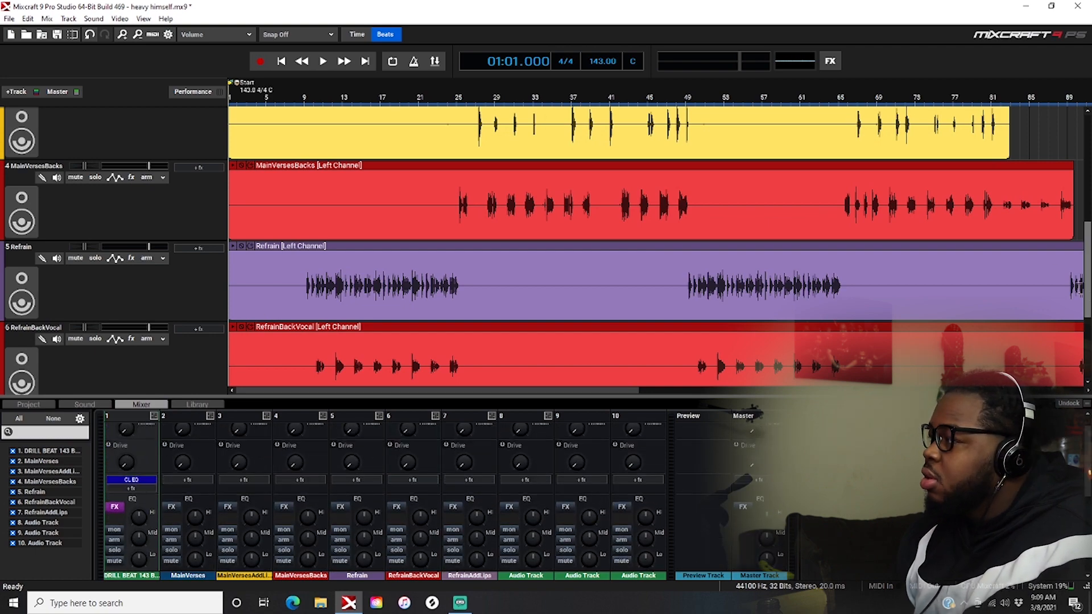
drag(1088, 297, 1089, 190)
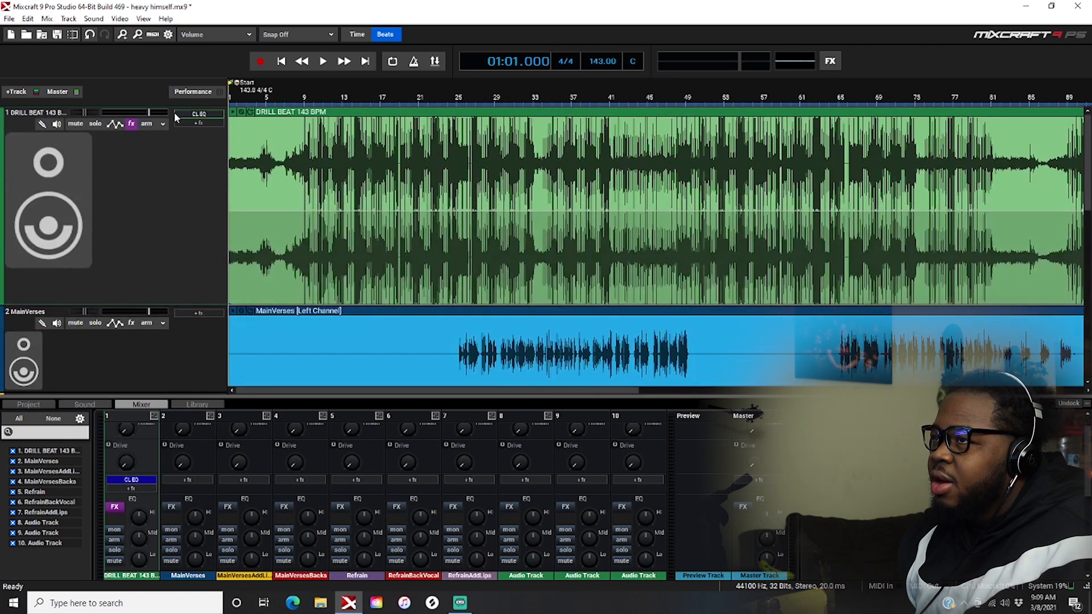
key(space)
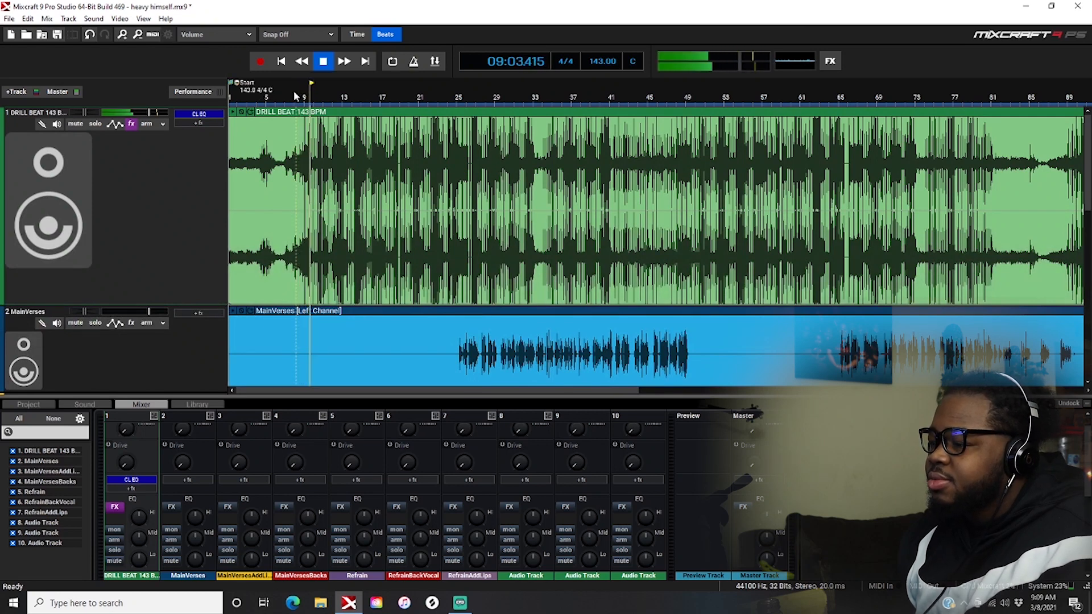
key(space)
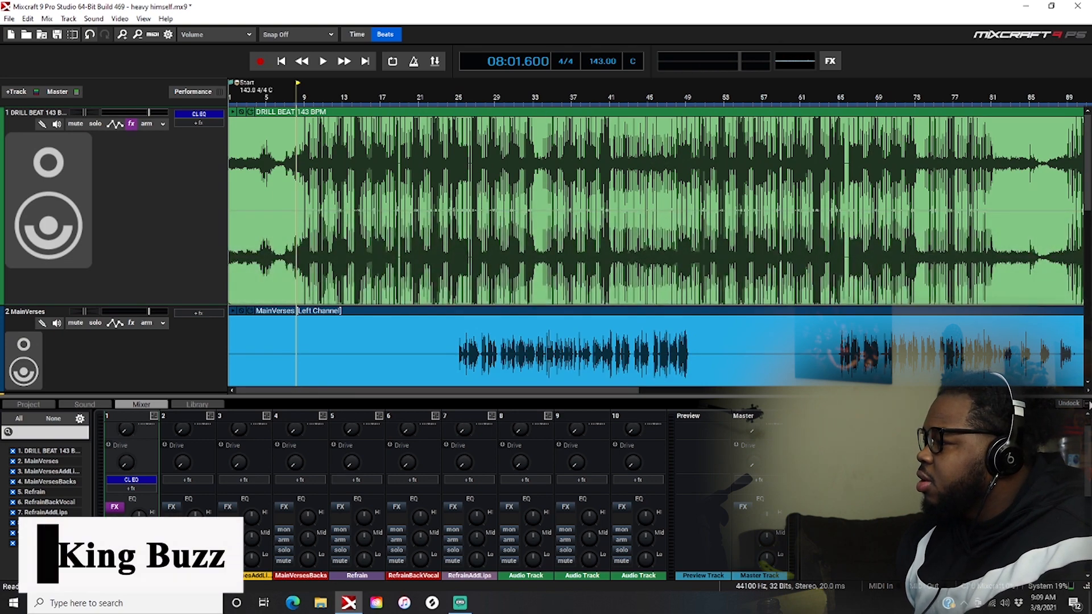
click(1086, 403)
Play the song from bar 8 to hear the unprocessed Refrain vocal come in over the beat.
scroll(1085, 398, down, 8)
scroll(661, 289, down, 2)
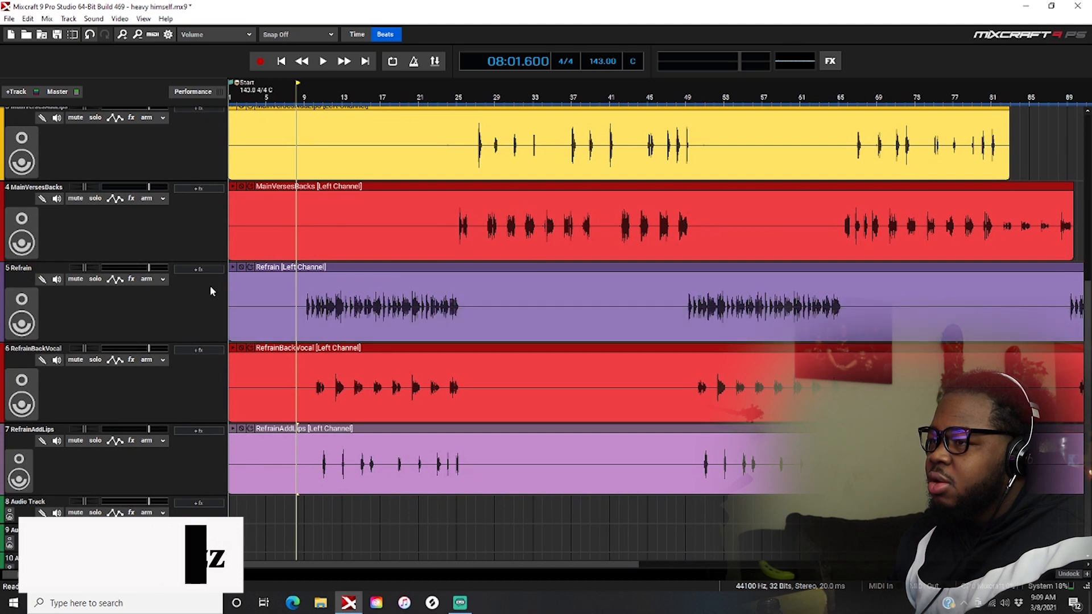
key(space)
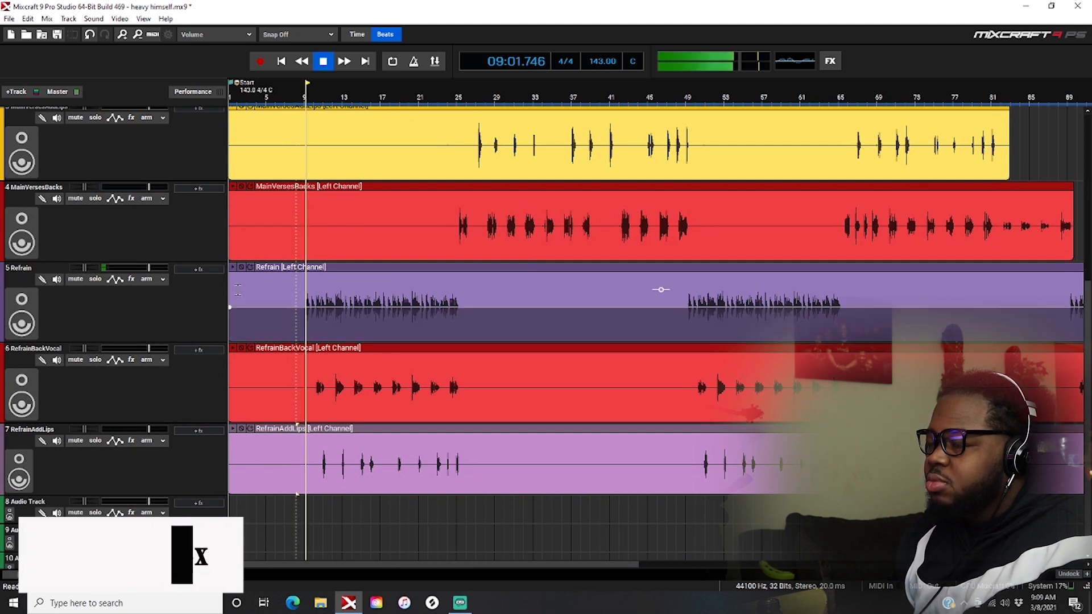
key(space)
Load the saved 063 effect chain on the Refrain track and audition it from bar 8.
click(135, 279)
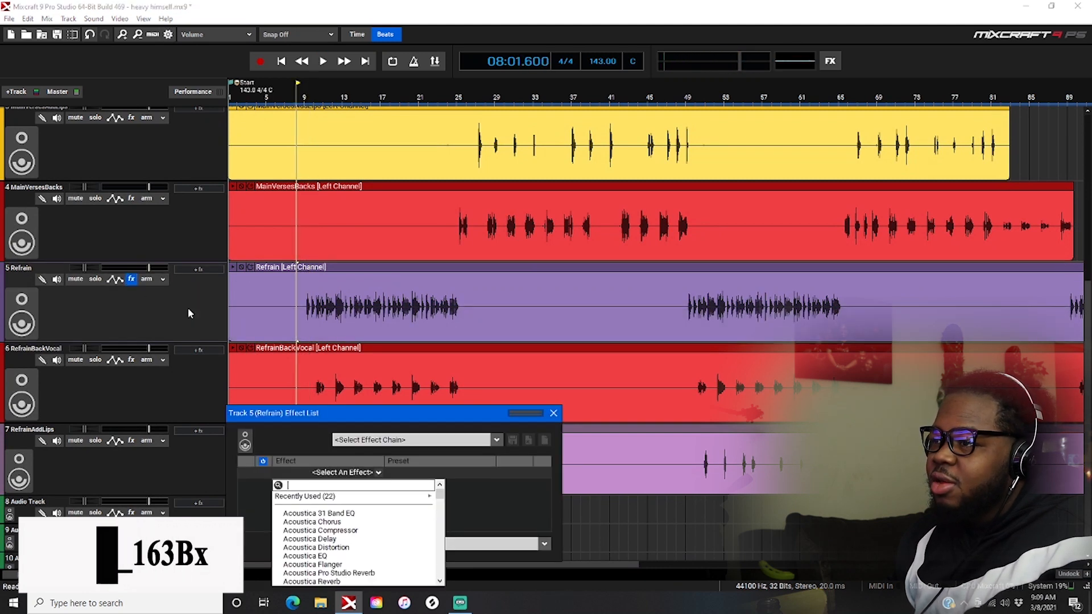
click(413, 420)
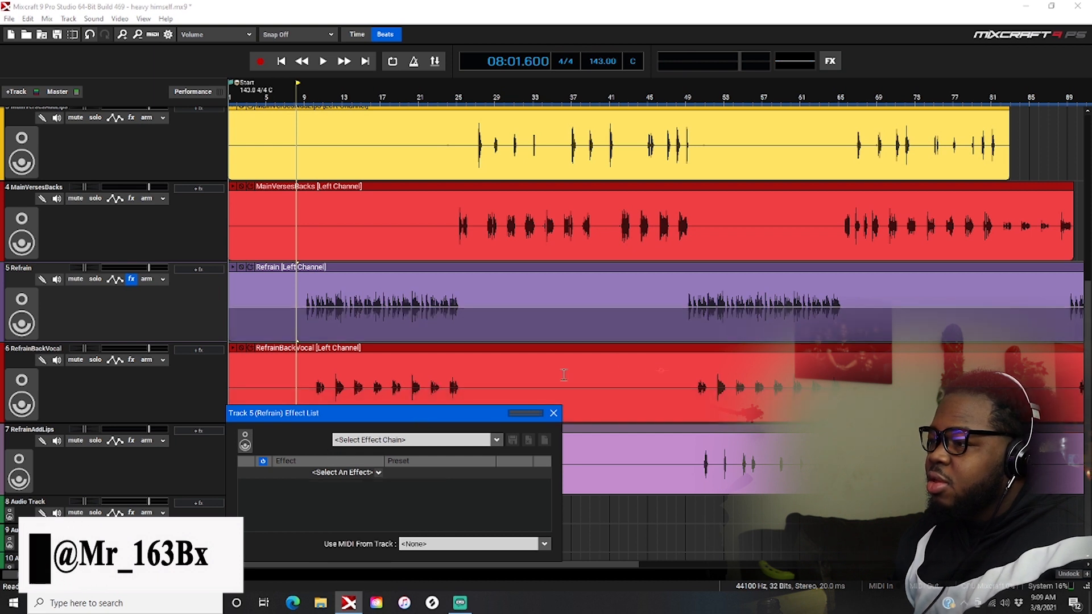
drag(396, 416, 633, 274)
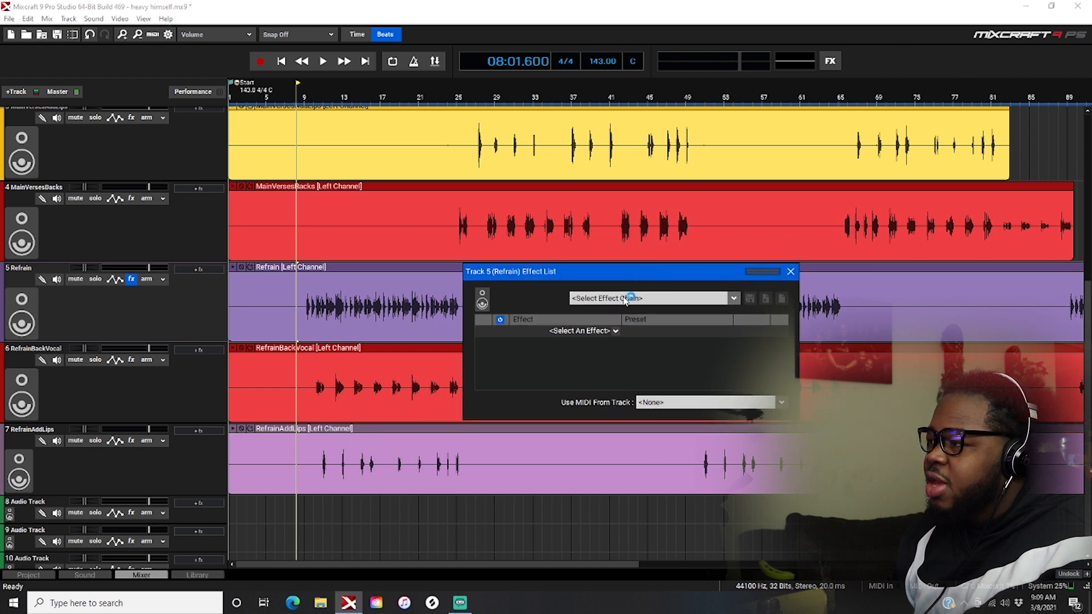
click(624, 300)
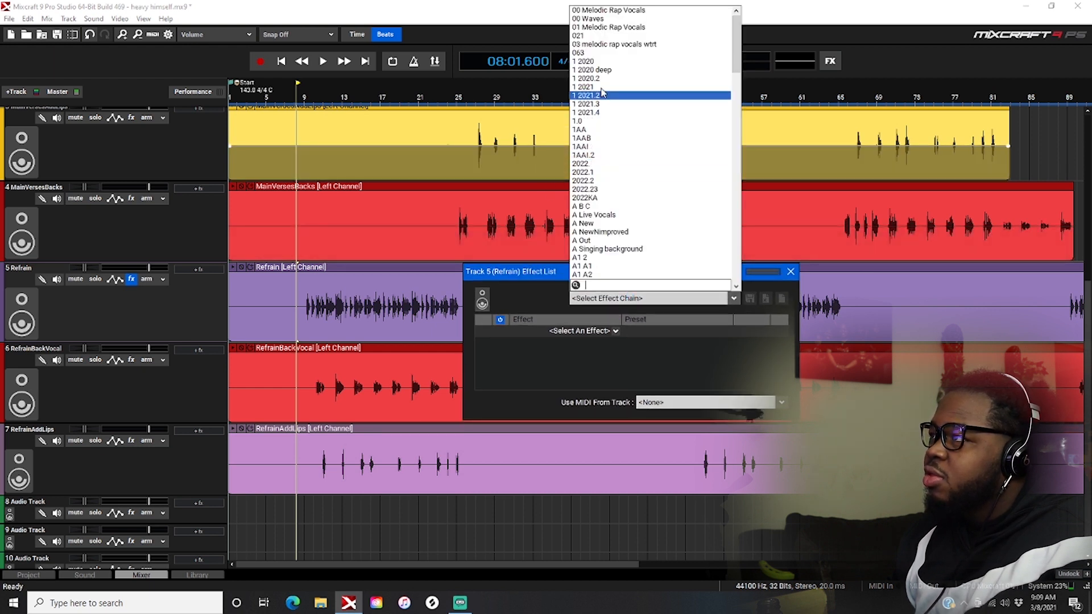
click(594, 53)
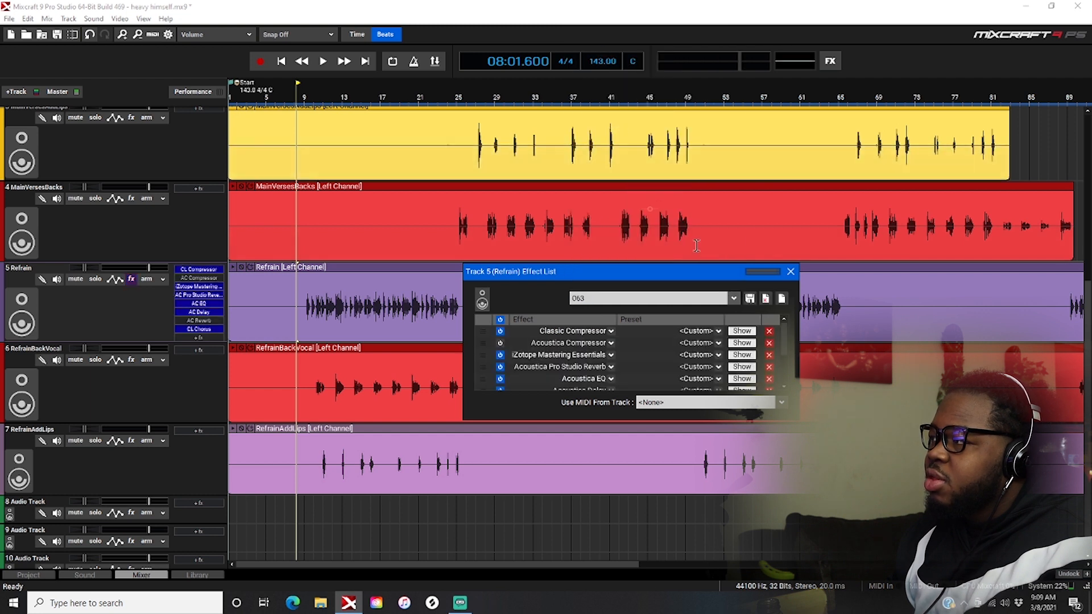
click(790, 271)
key(space)
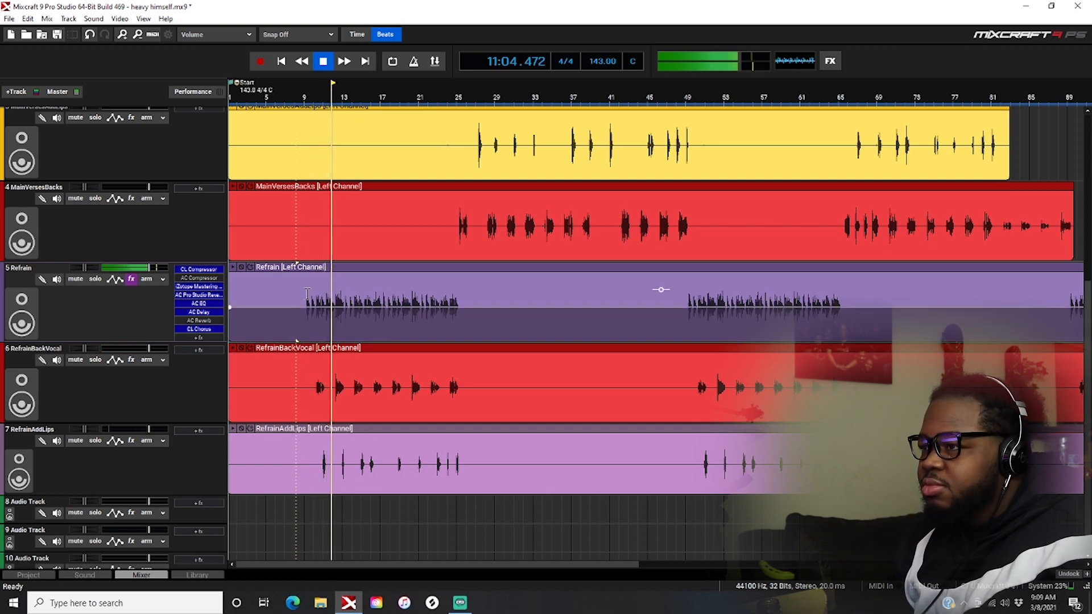
key(space)
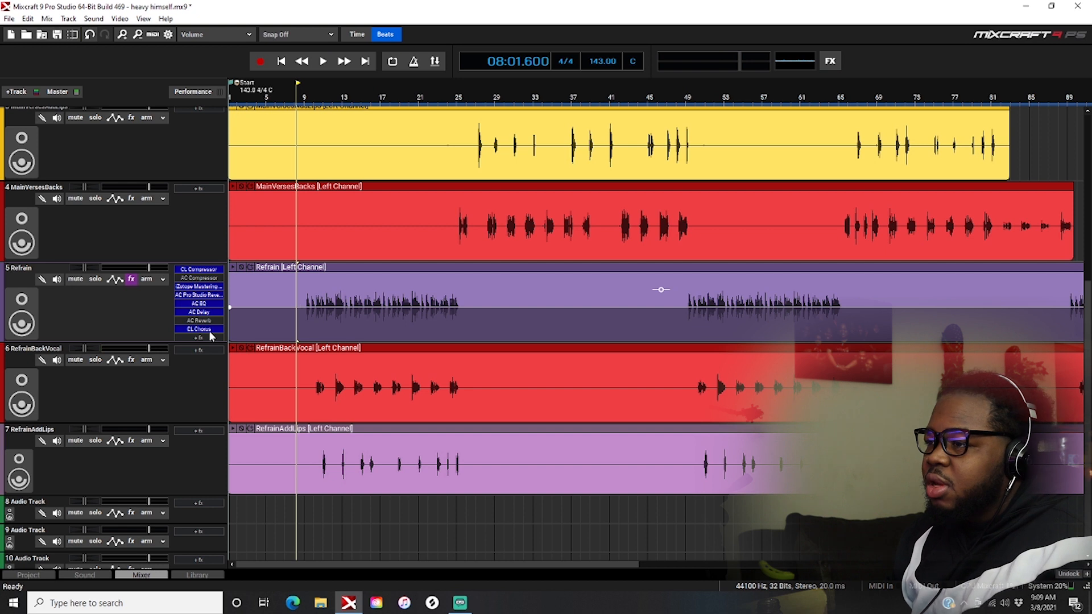
Load the saved adlibs JR effect chain on the RefrainBackVocal track.
click(131, 360)
click(436, 392)
click(396, 392)
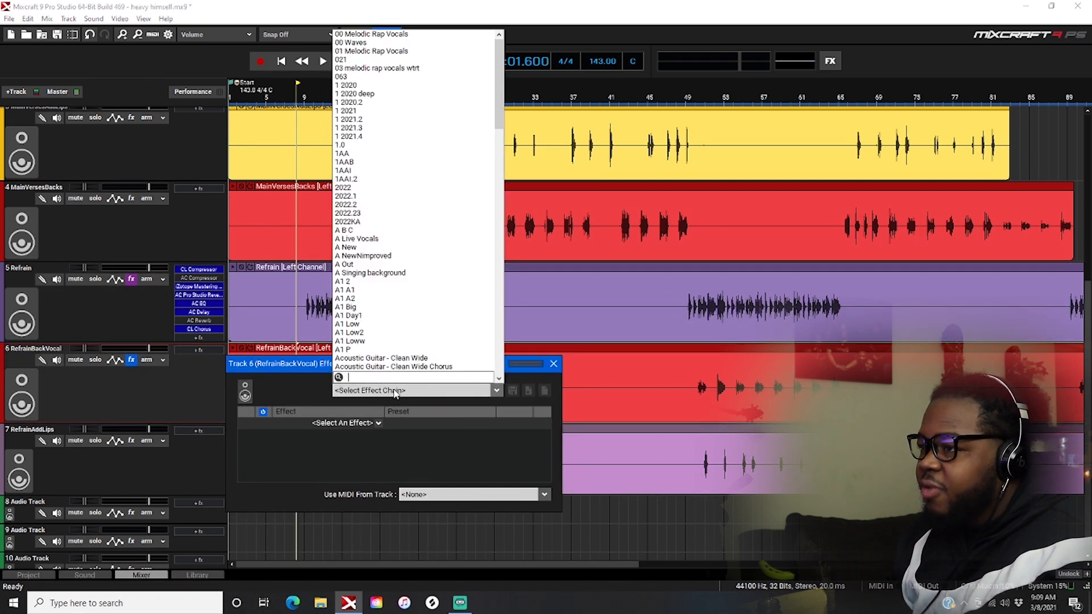
scroll(437, 255, down, 3)
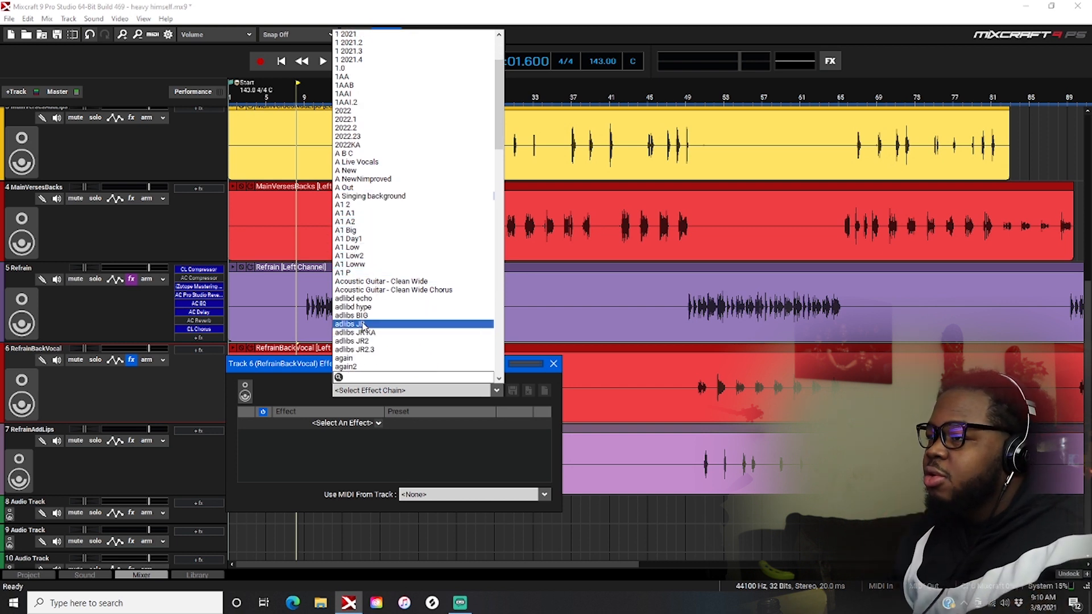
click(363, 324)
click(553, 363)
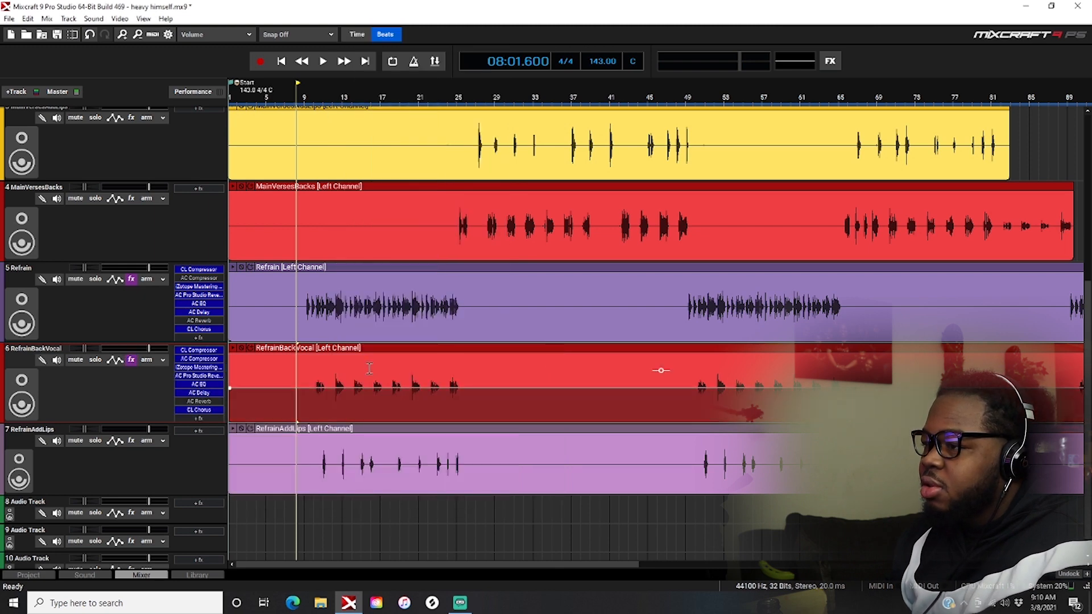
Load the saved adlibd hype effect chain on the RefrainAddLips track and audition the refrain from bar 8.
click(131, 441)
click(341, 503)
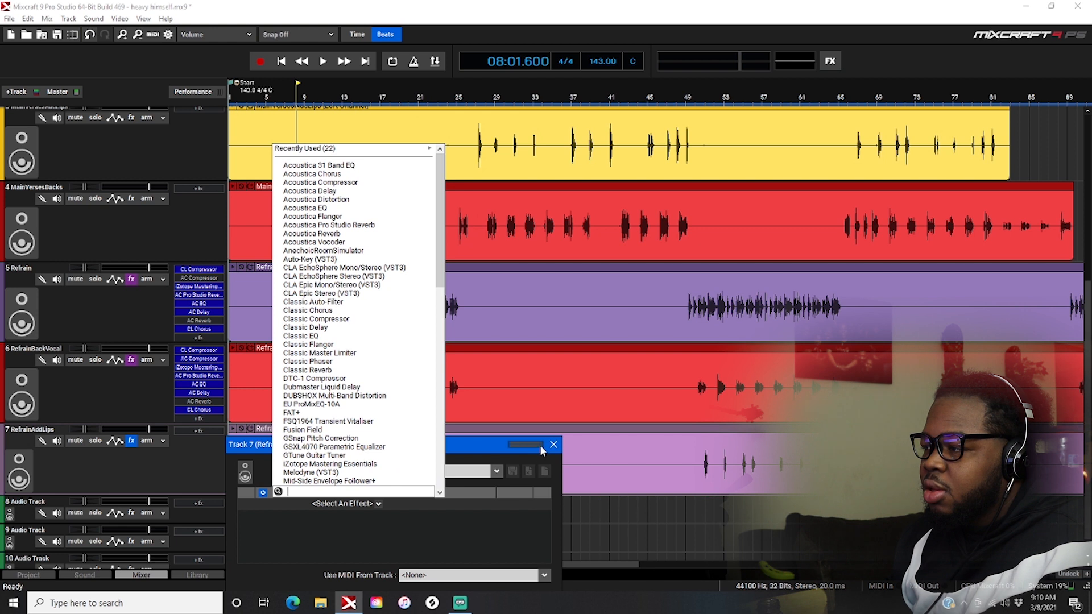
click(485, 478)
click(435, 472)
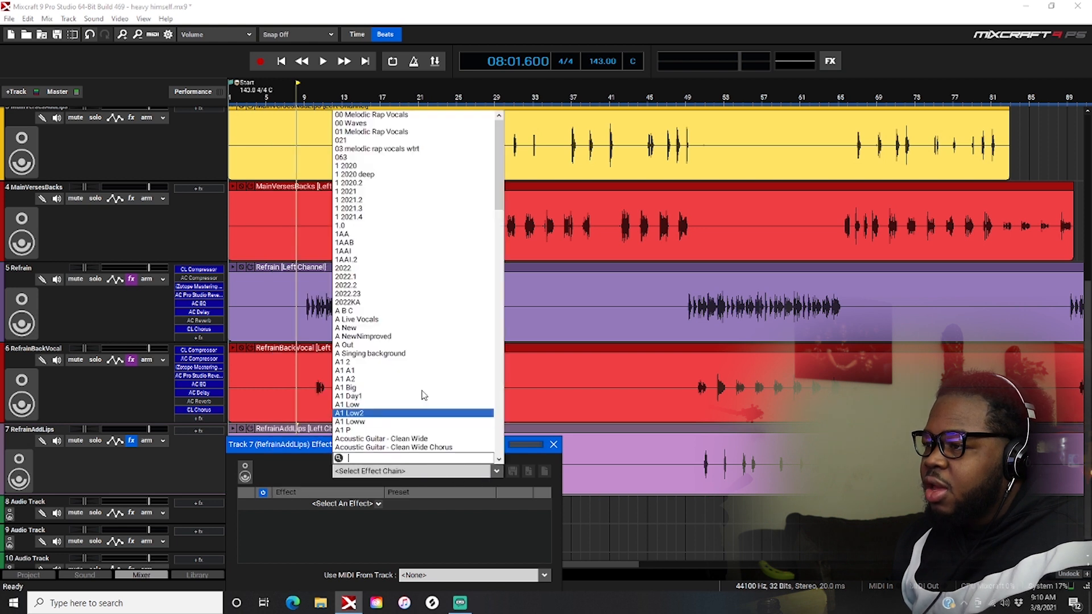
scroll(381, 345, down, 4)
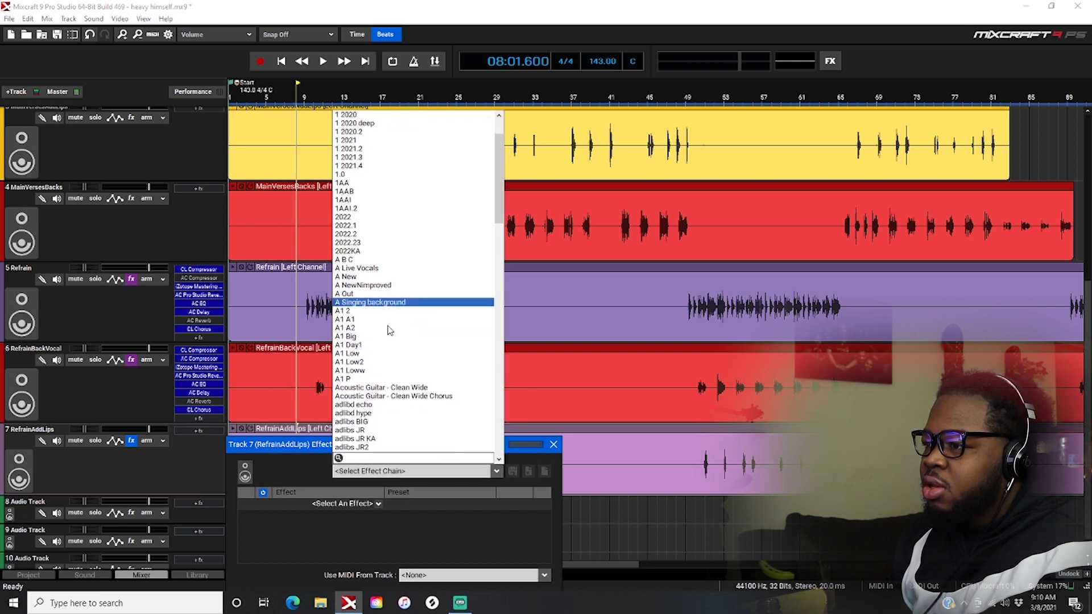
click(373, 362)
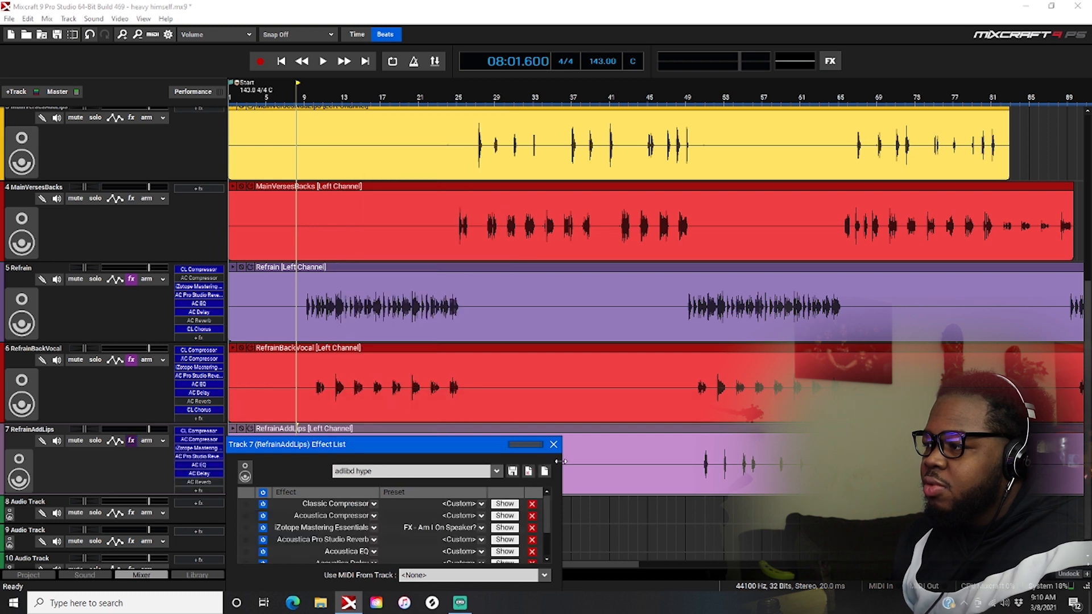
click(553, 444)
key(space)
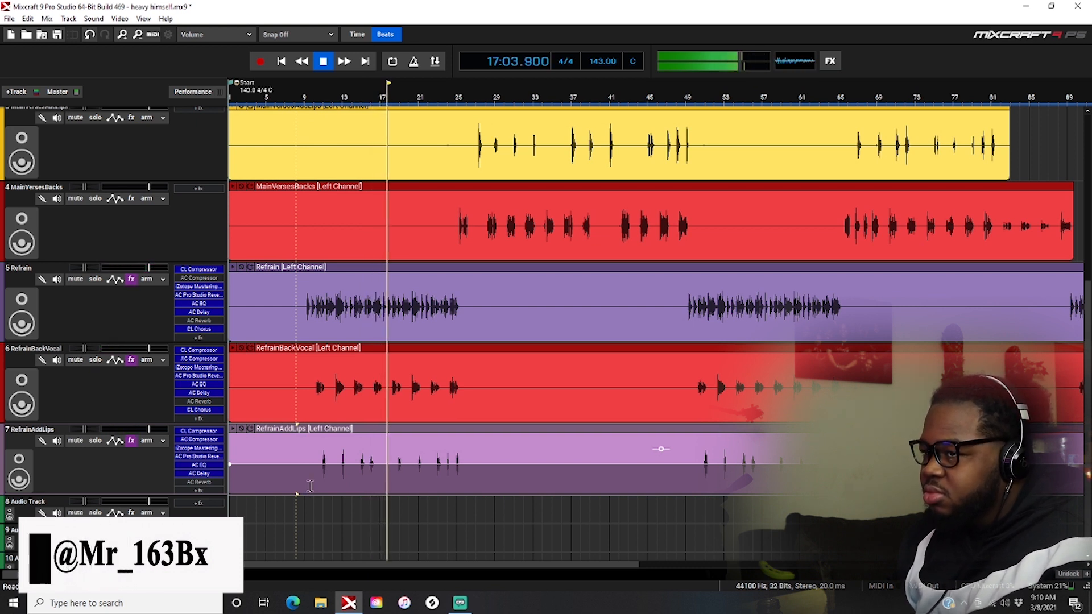
key(space)
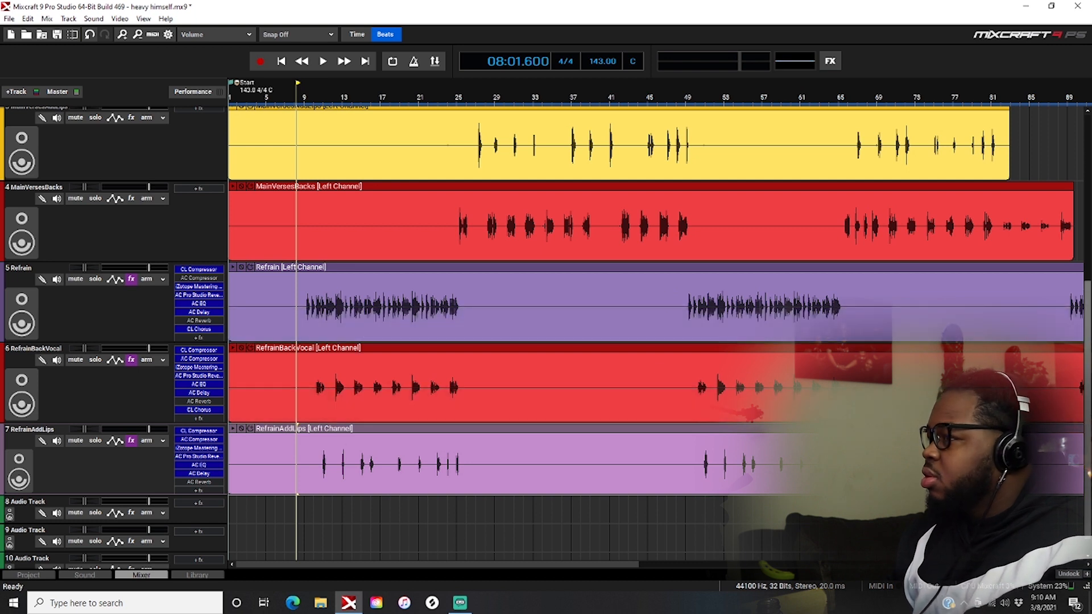
Open the Classic Compressor on the Refrain track and audition the layered refrain vocals from bar 9.
click(205, 270)
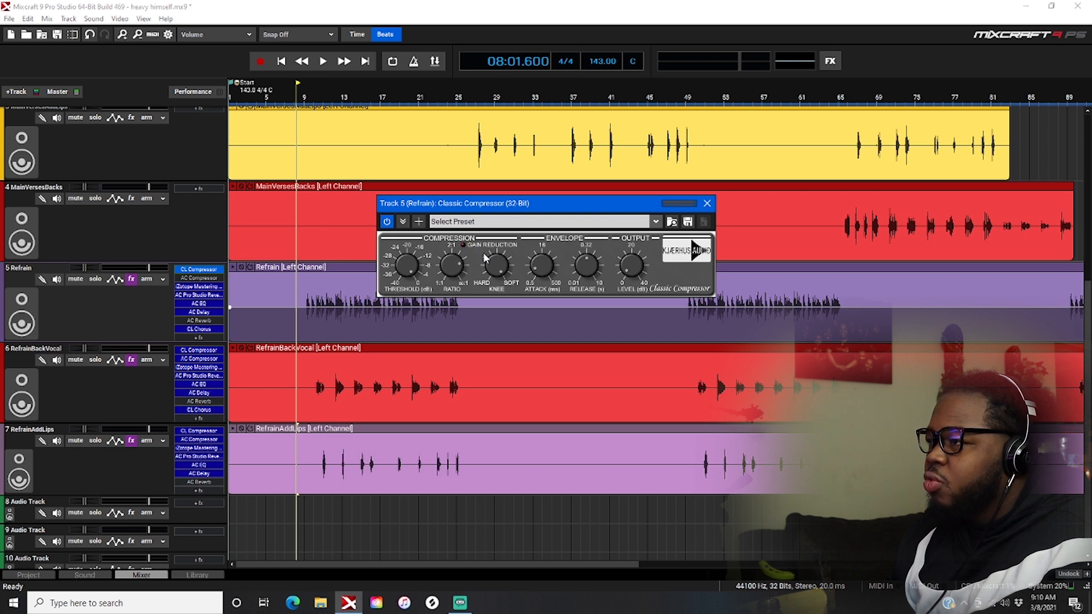
click(305, 505)
key(space)
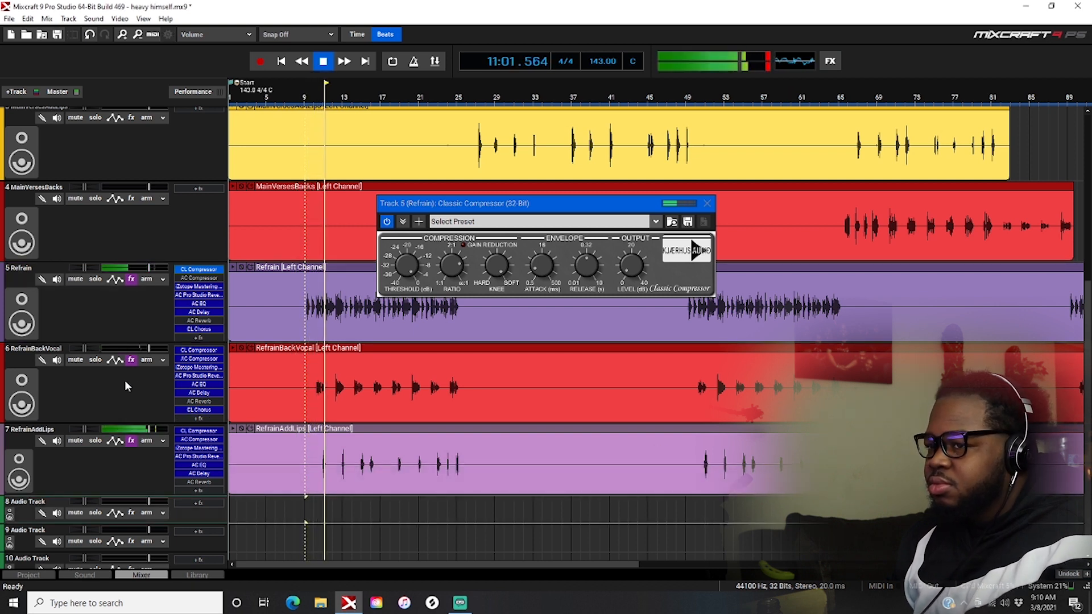
key(space)
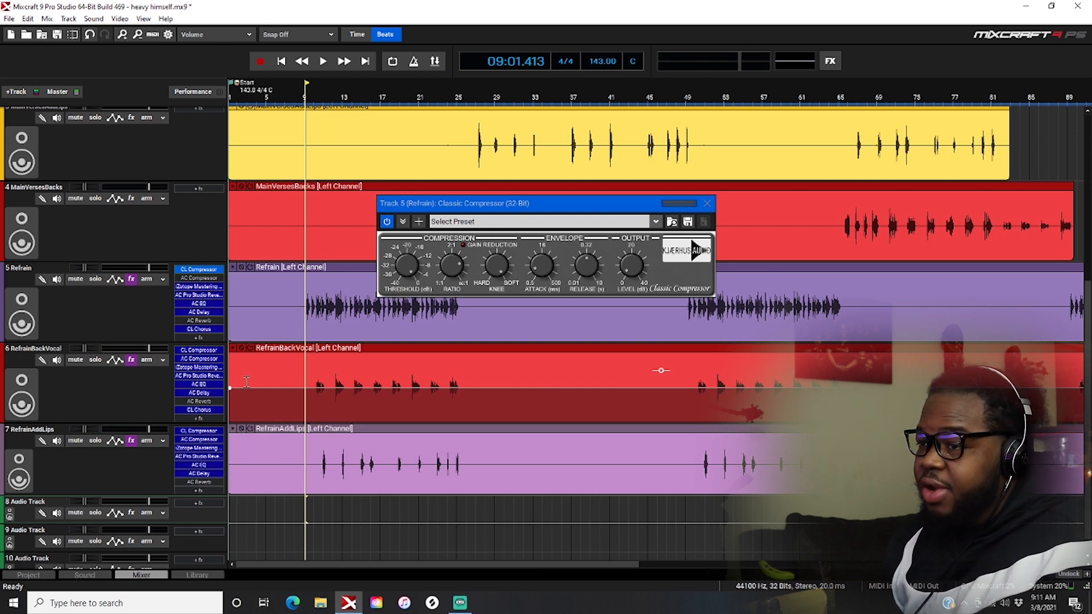
Adjust the mix of the Classic Chorus on the RefrainBackVocal track and audition the refrain from bar 9.
click(208, 351)
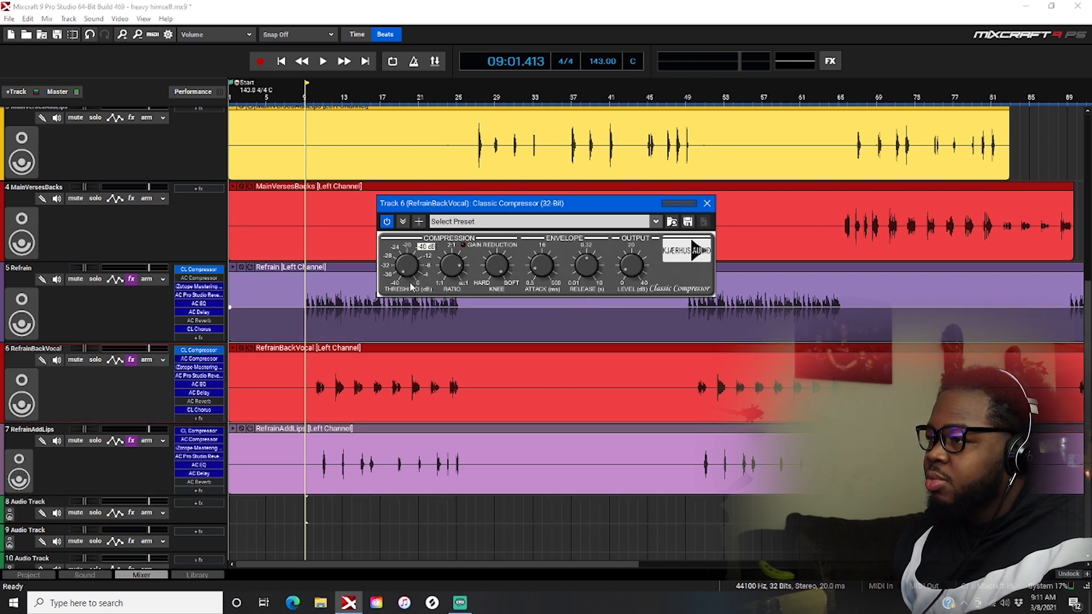
click(209, 409)
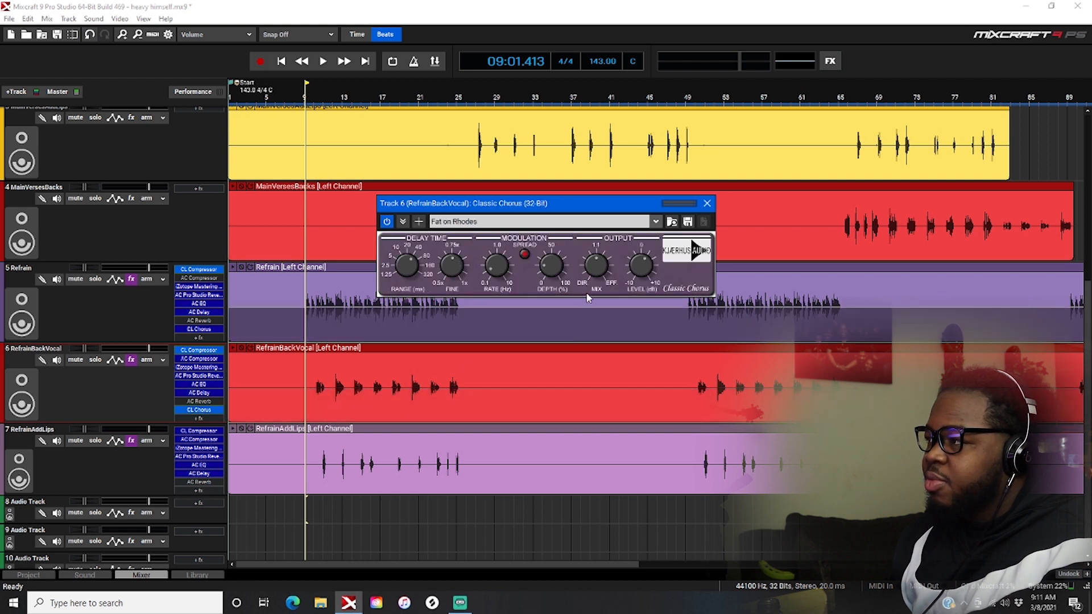
drag(599, 268, 617, 254)
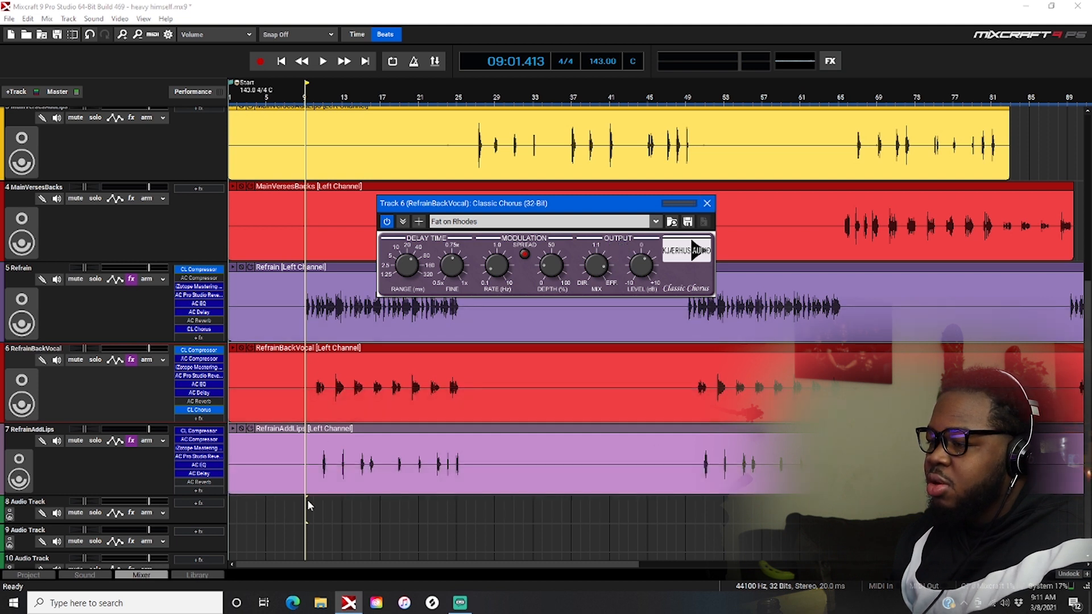
key(space)
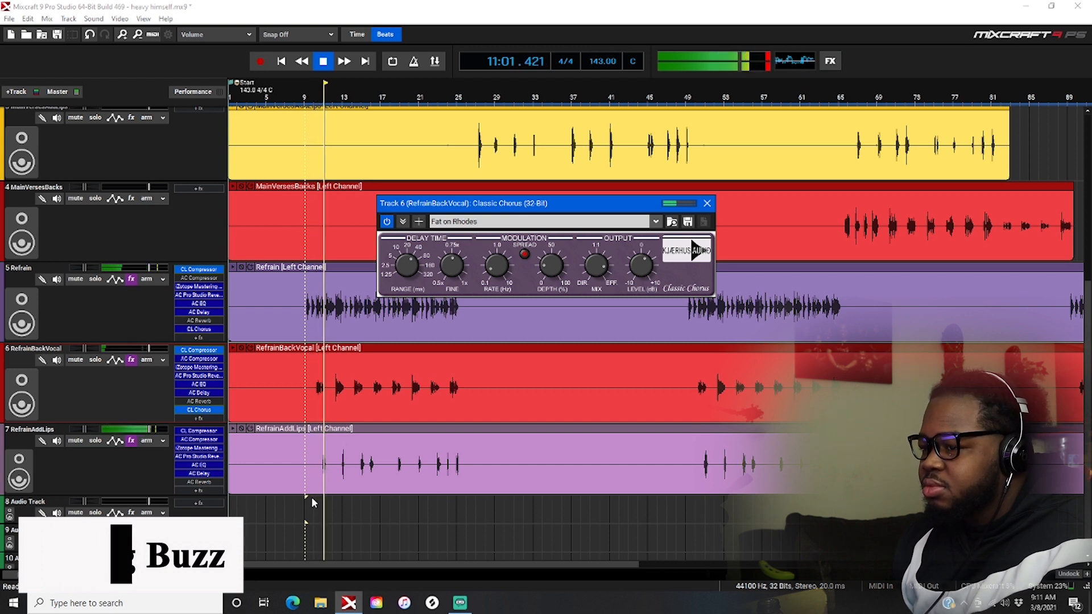
key(space)
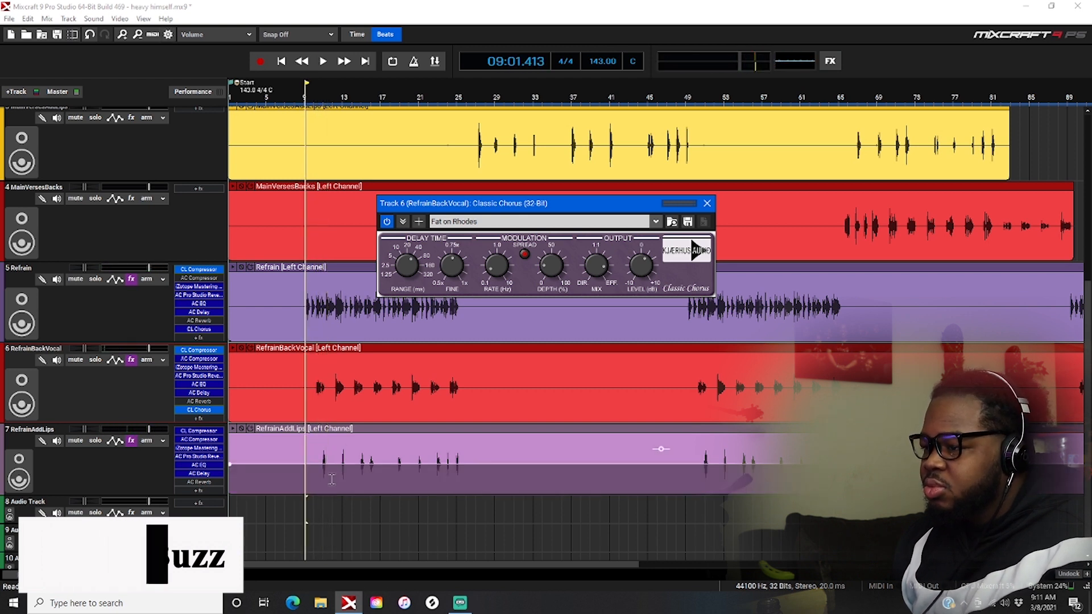
Examine the Classic Compressor's threshold and ratio on the RefrainAddLips track while auditioning the refrain from bar 10.
click(325, 449)
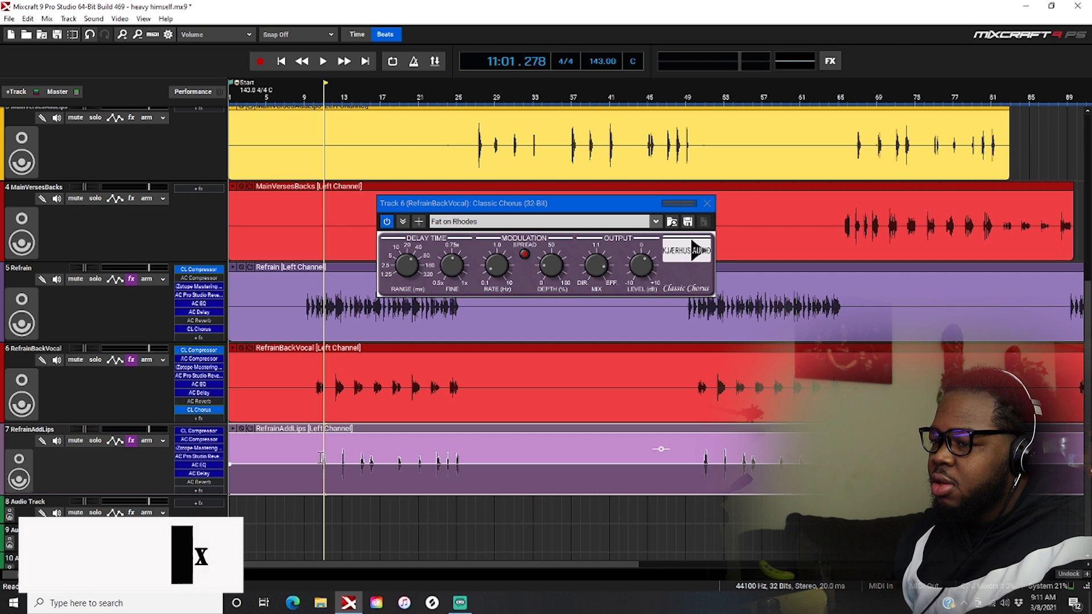
click(197, 433)
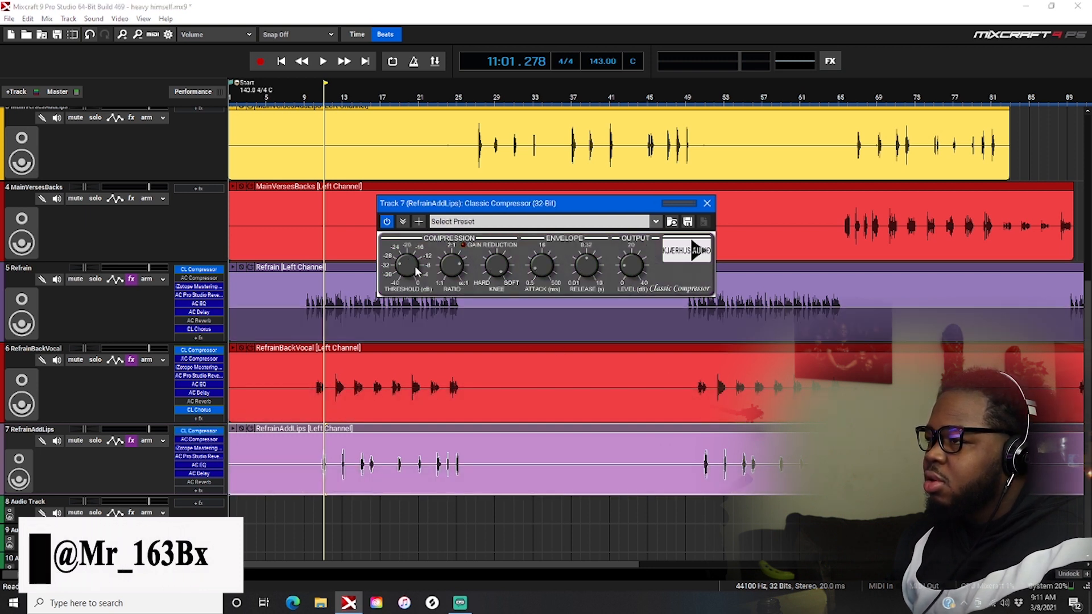
mouse_move(418, 271)
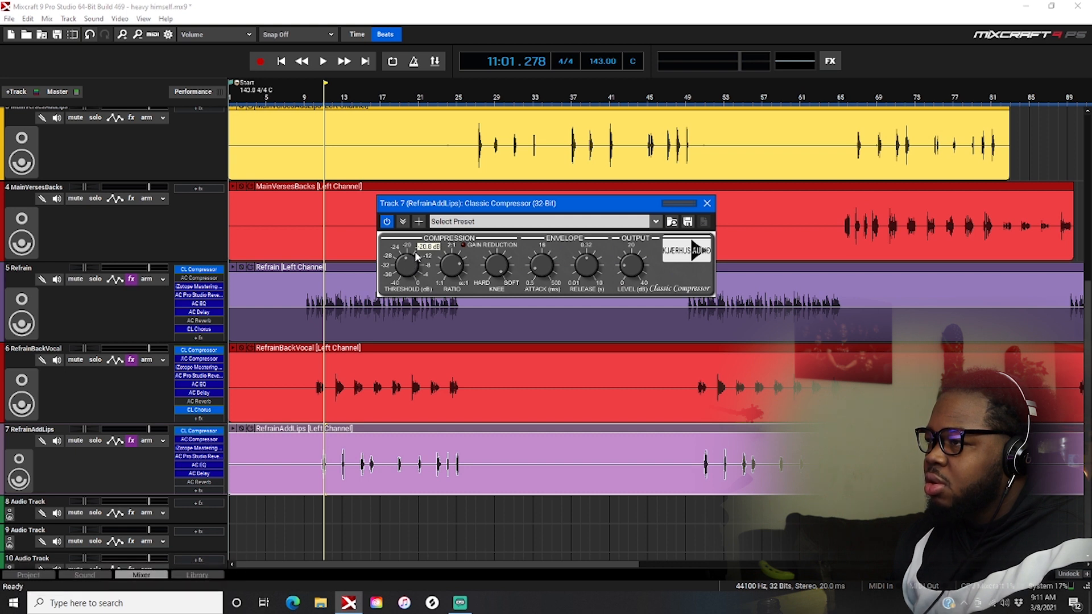
click(320, 507)
key(space)
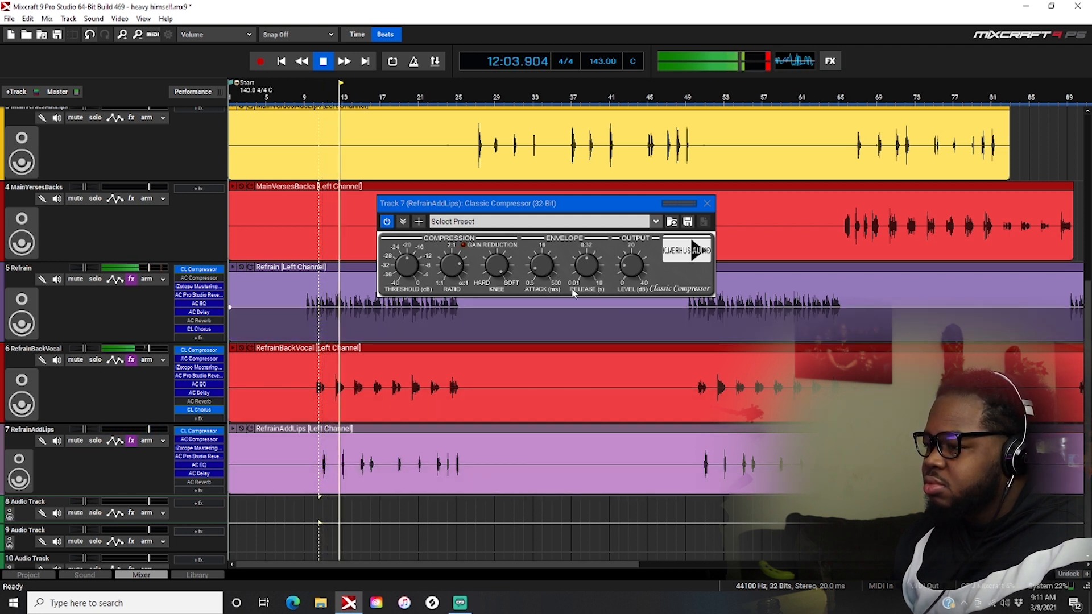
key(space)
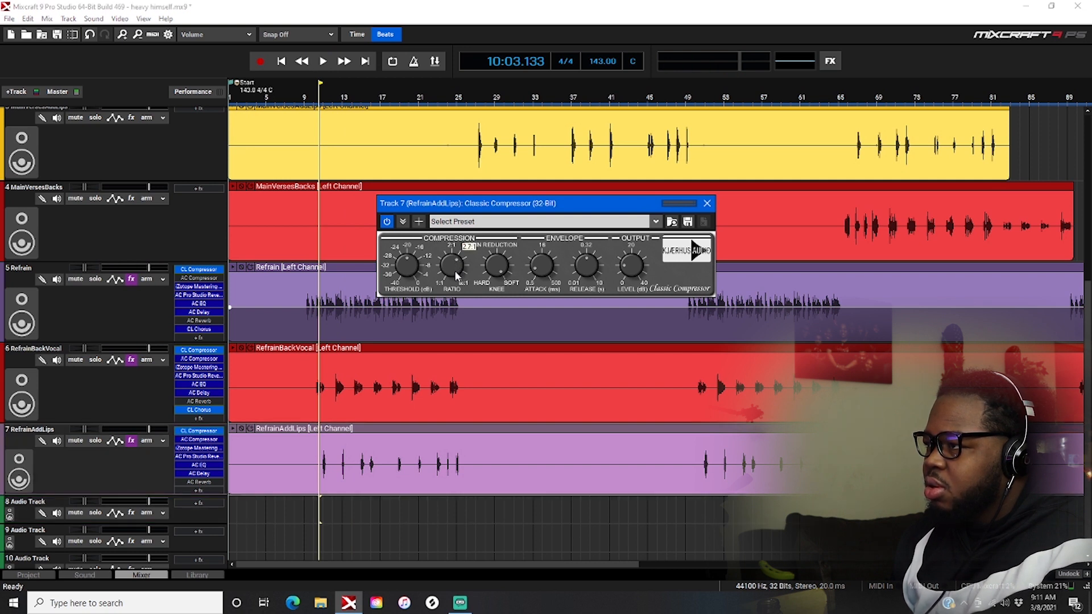
key(space)
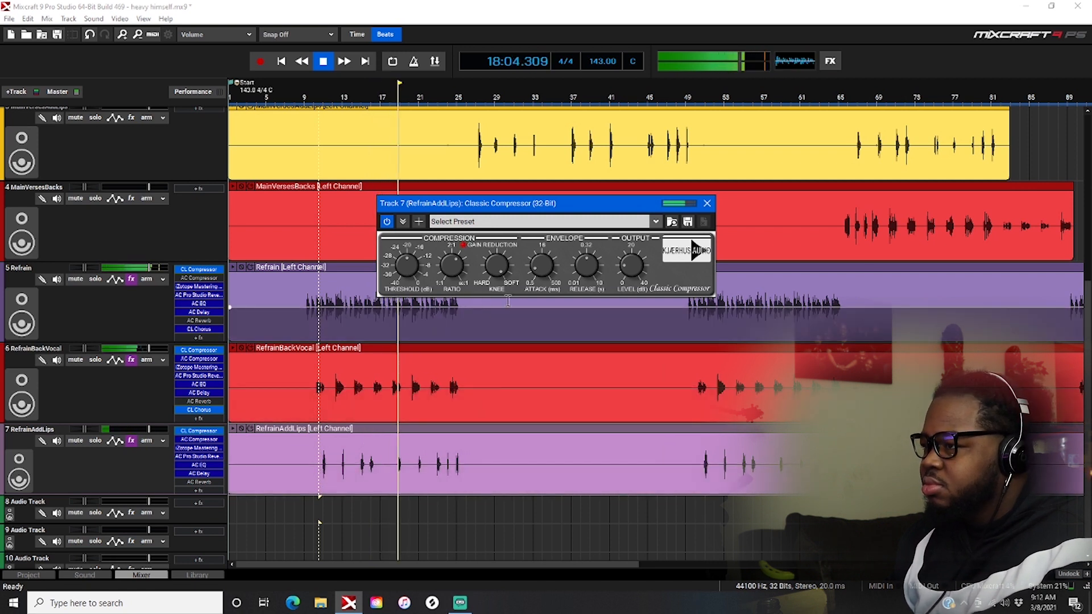
key(space)
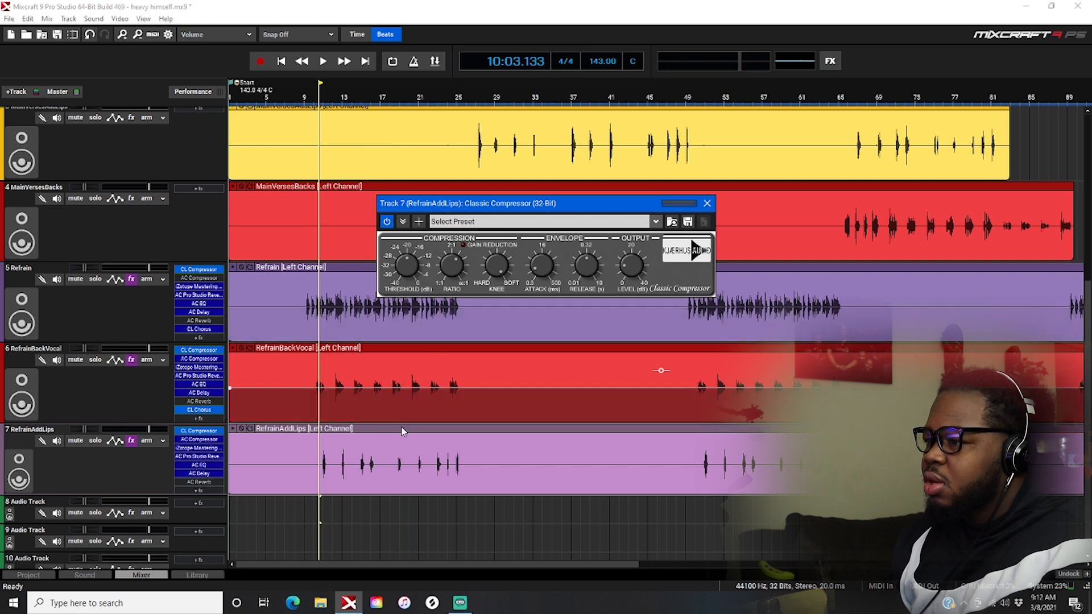
Solo the Refrain track, audition it from bar 9, and close the open compressor and chorus windows.
click(96, 280)
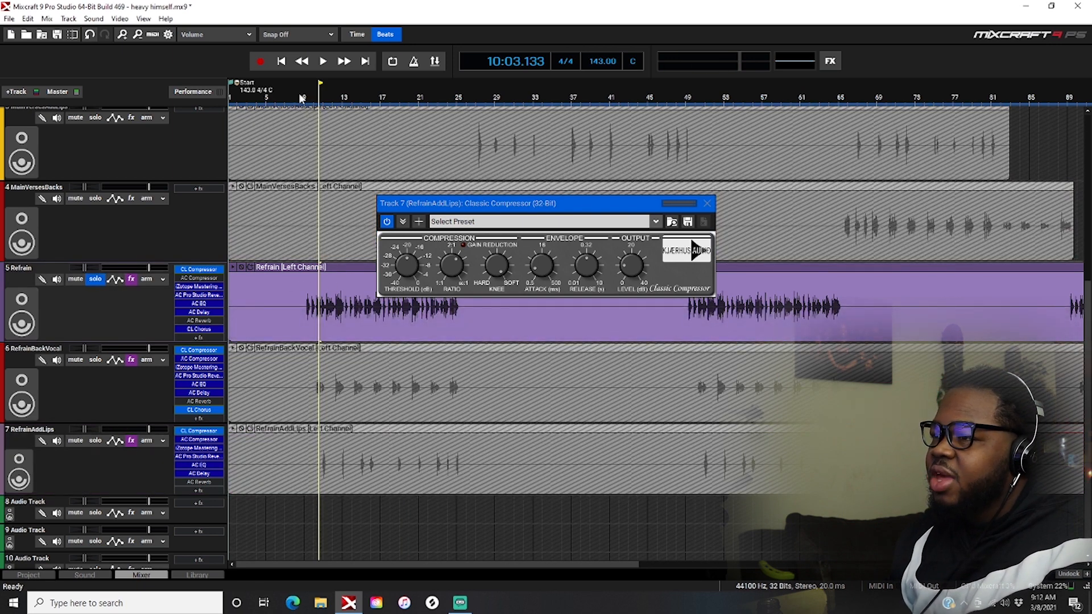
click(310, 98)
click(305, 96)
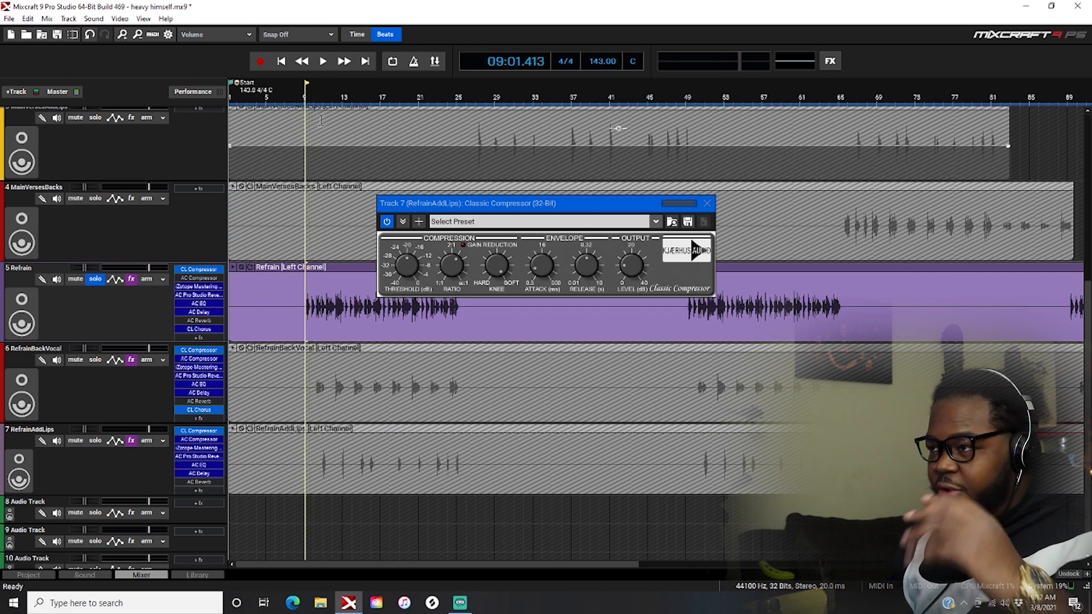
key(space)
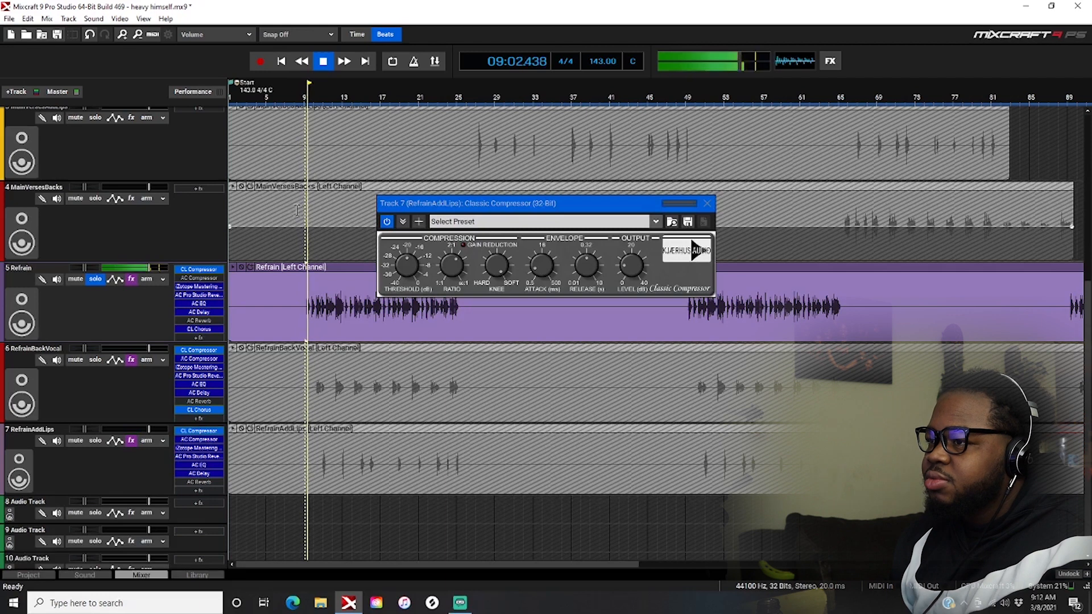
key(space)
click(707, 204)
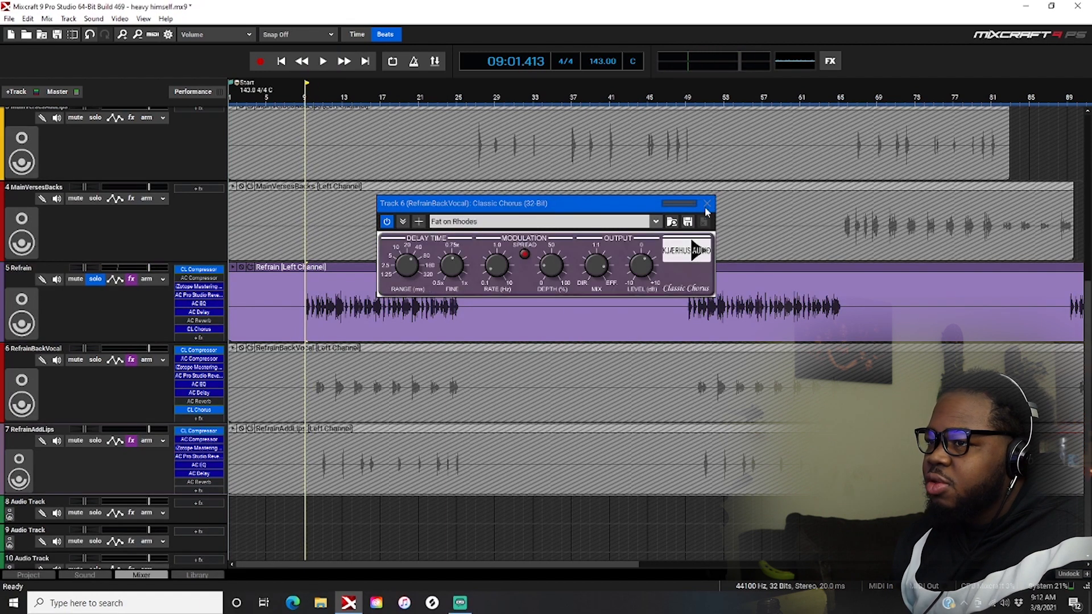
click(707, 203)
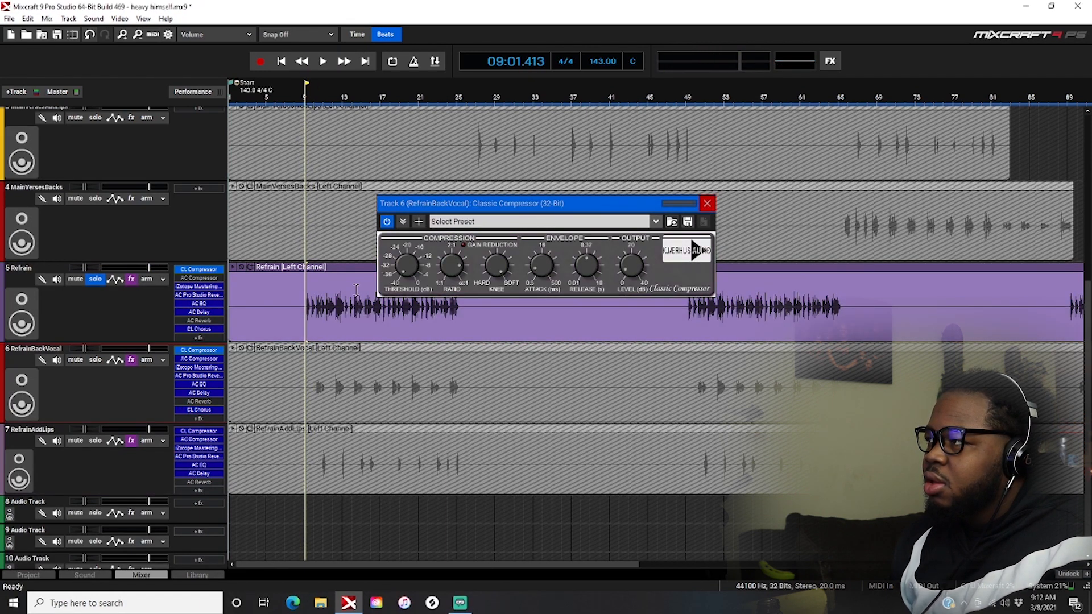
click(707, 203)
Audition the soloed Refrain vocal from bar 9 and lower the delay time of its Acoustica Delay to 474 ms.
click(209, 312)
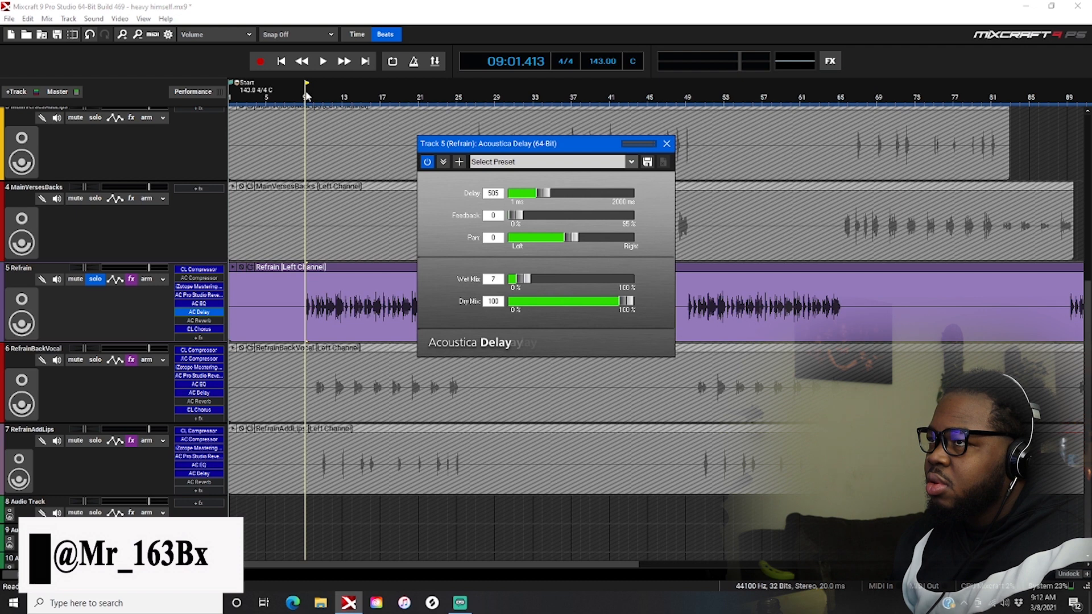
key(space)
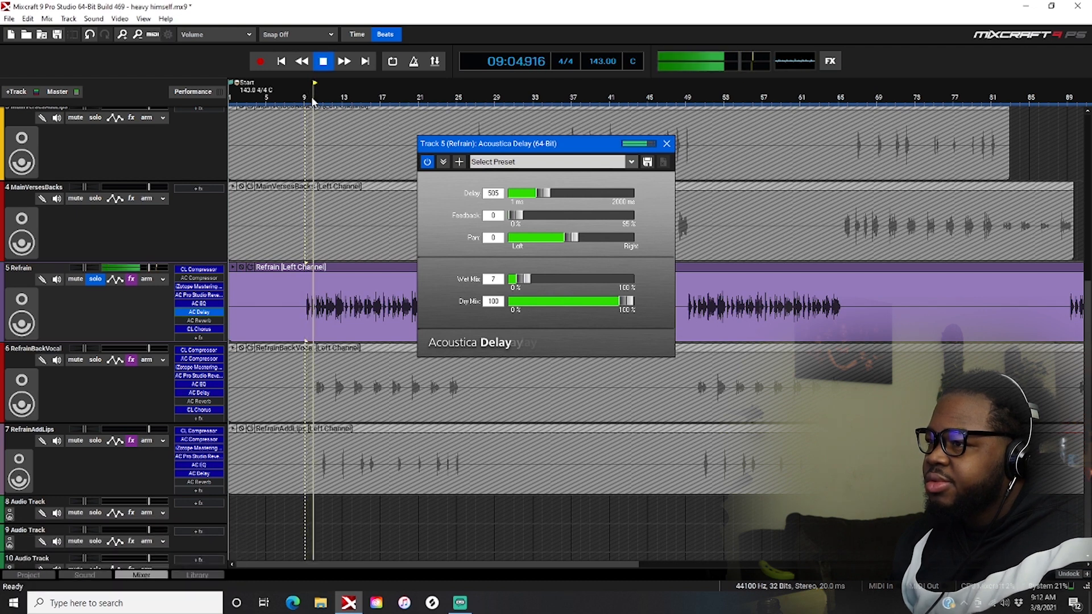
key(space)
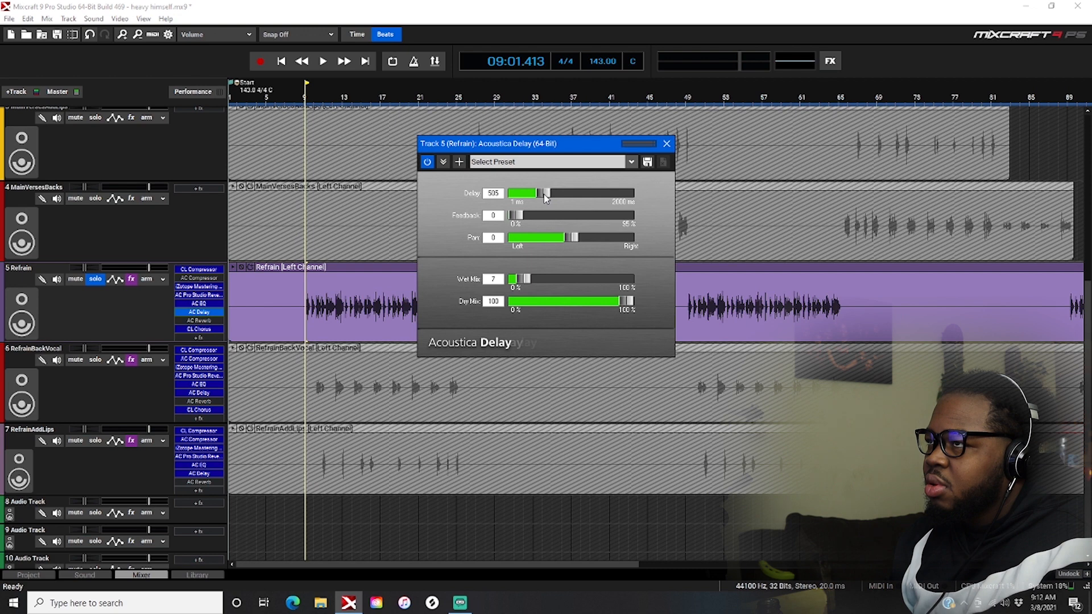
click(306, 95)
key(space)
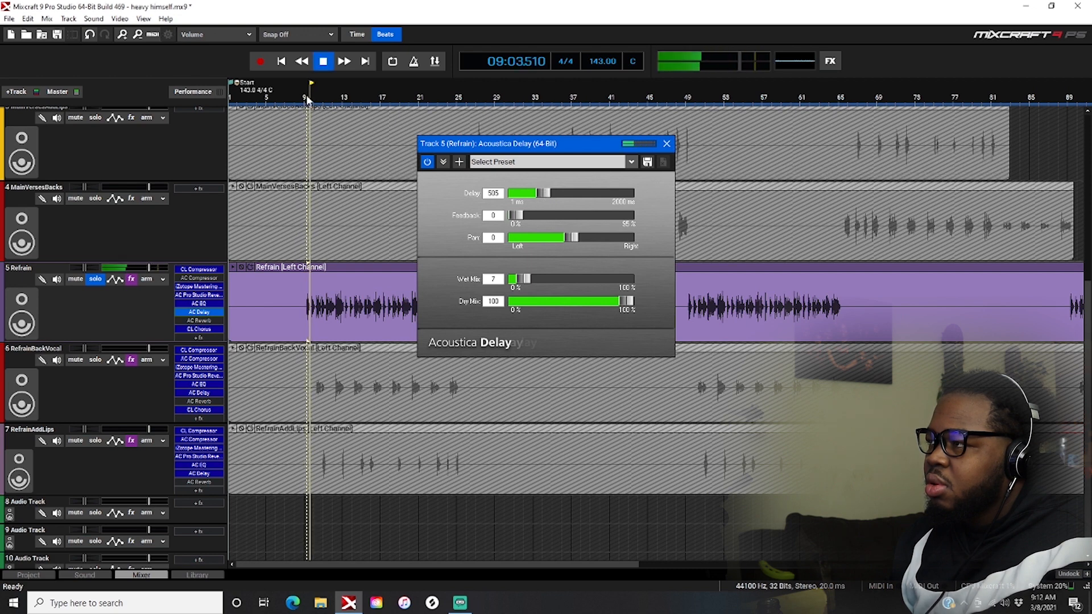
key(space)
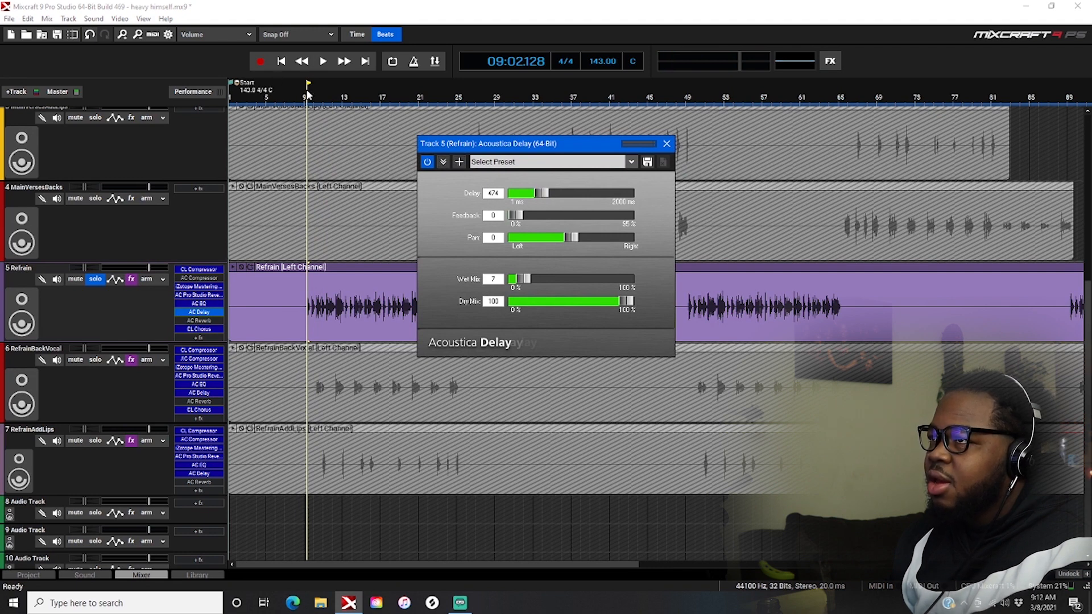
Shorten the Refrain track's Acoustica Delay to 433 ms while auditioning the vocal from bar 9, and close the effect.
key(space)
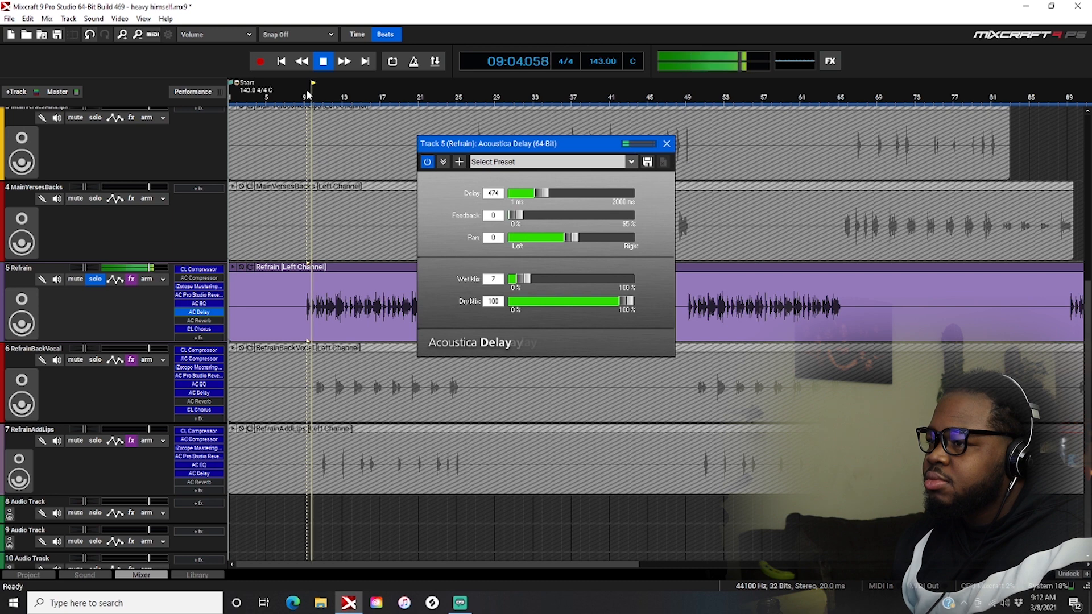
key(space)
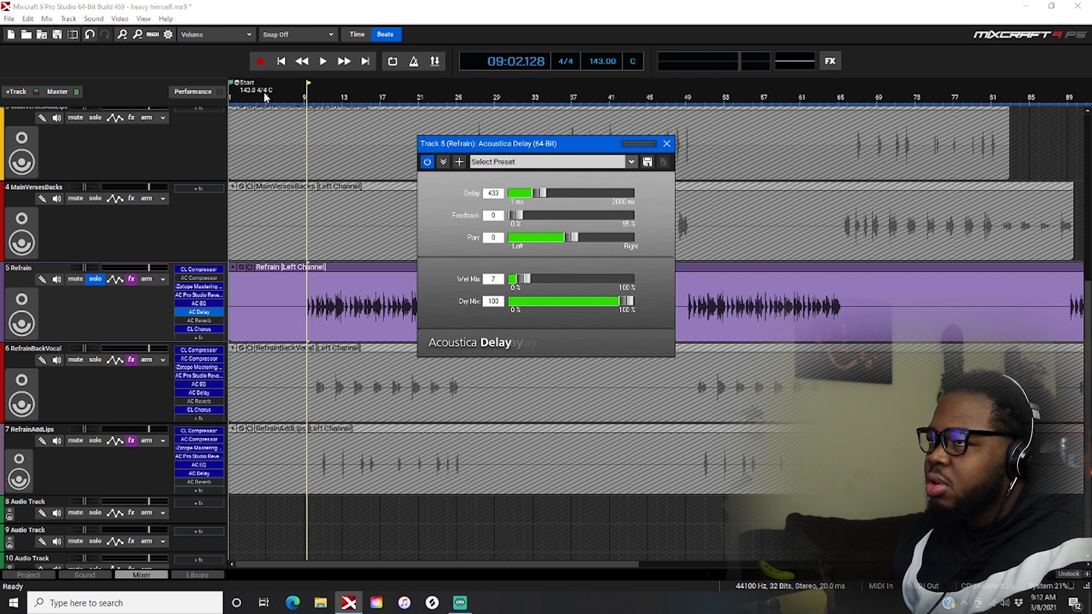
key(space)
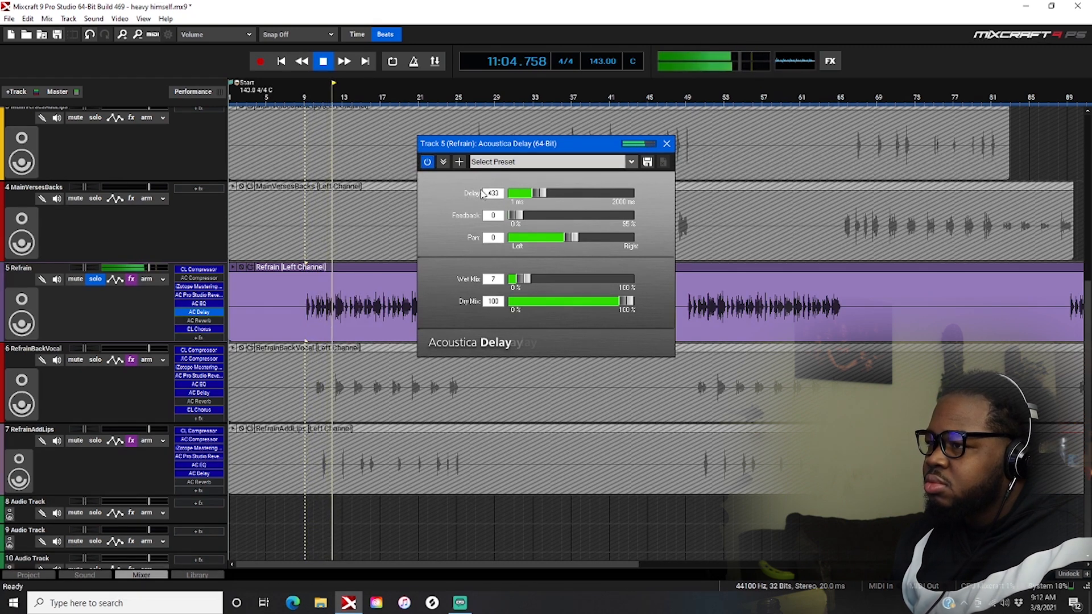
click(666, 143)
key(space)
Unsolo the Refrain track and play the full mix from bar 9.
click(95, 279)
click(96, 279)
key(space)
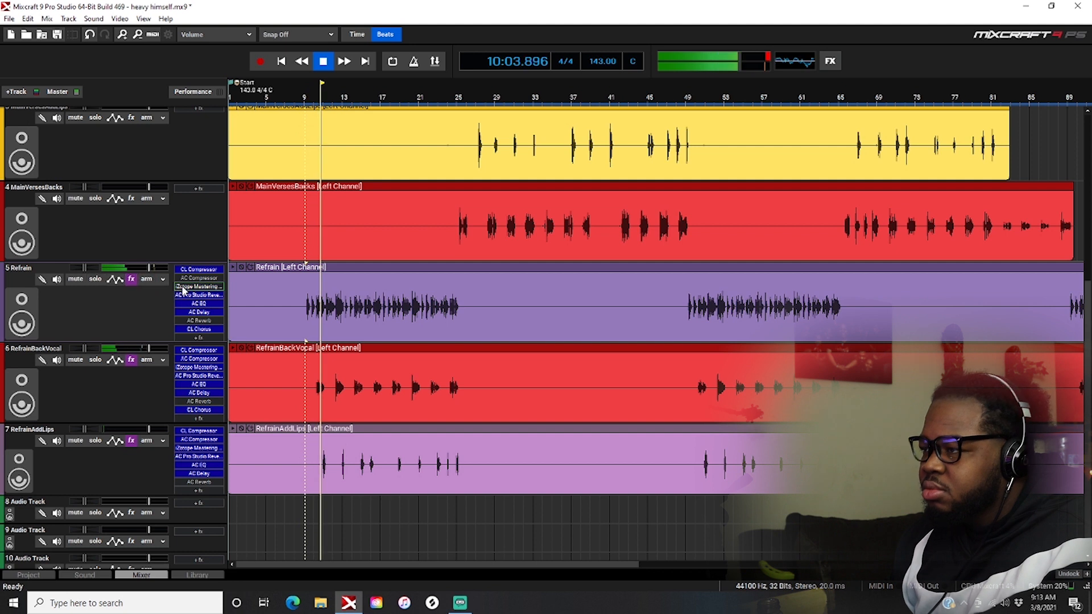
Set the ratio of the Refrain track's Classic Compressor to 5:1 during playback, close the effect and stop the song.
click(199, 270)
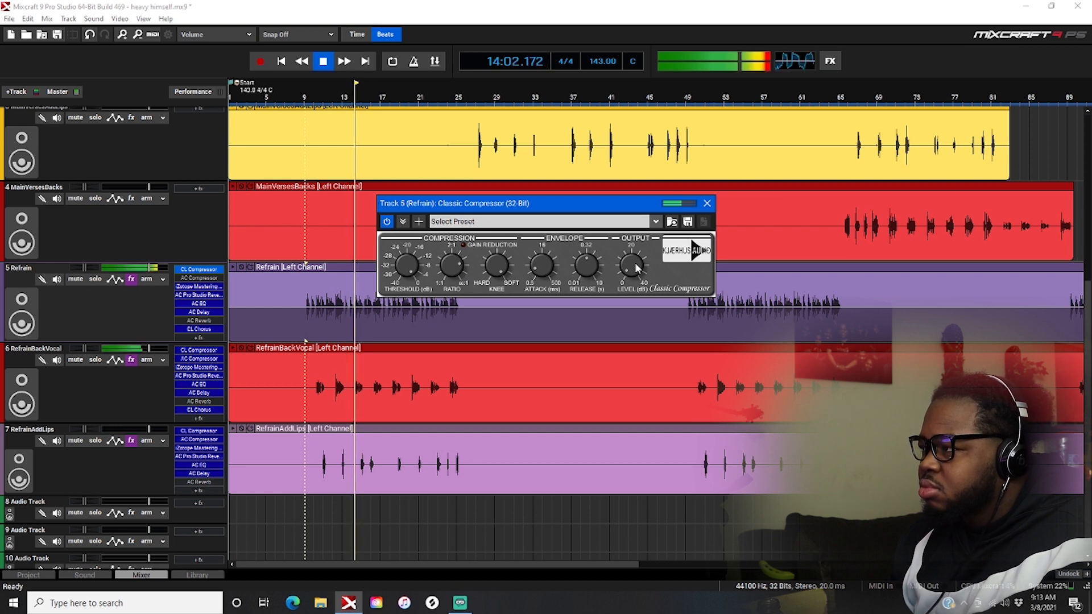
mouse_move(454, 262)
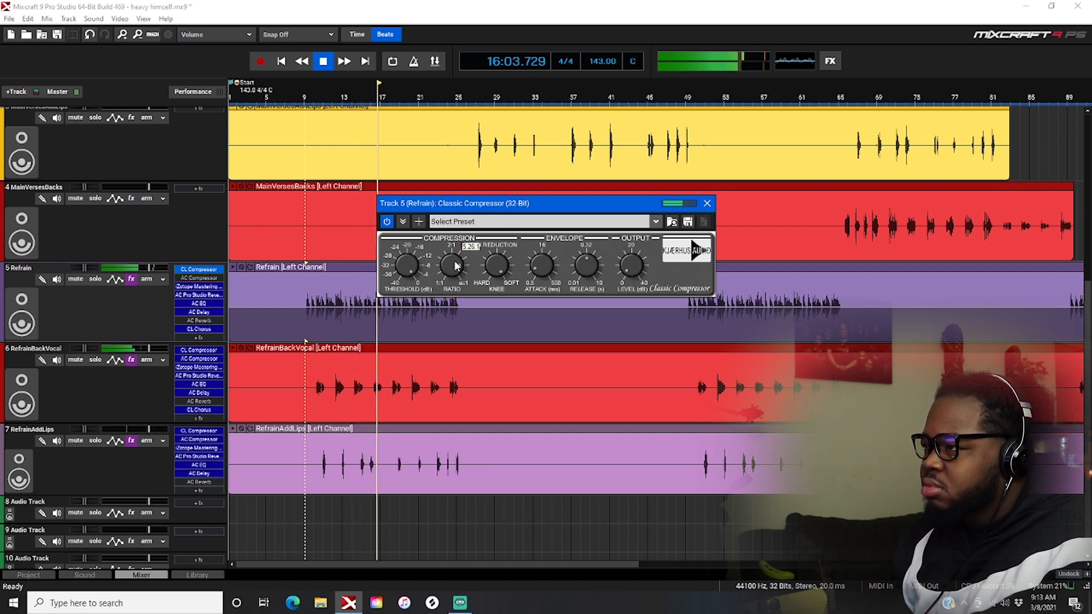
drag(455, 266, 455, 267)
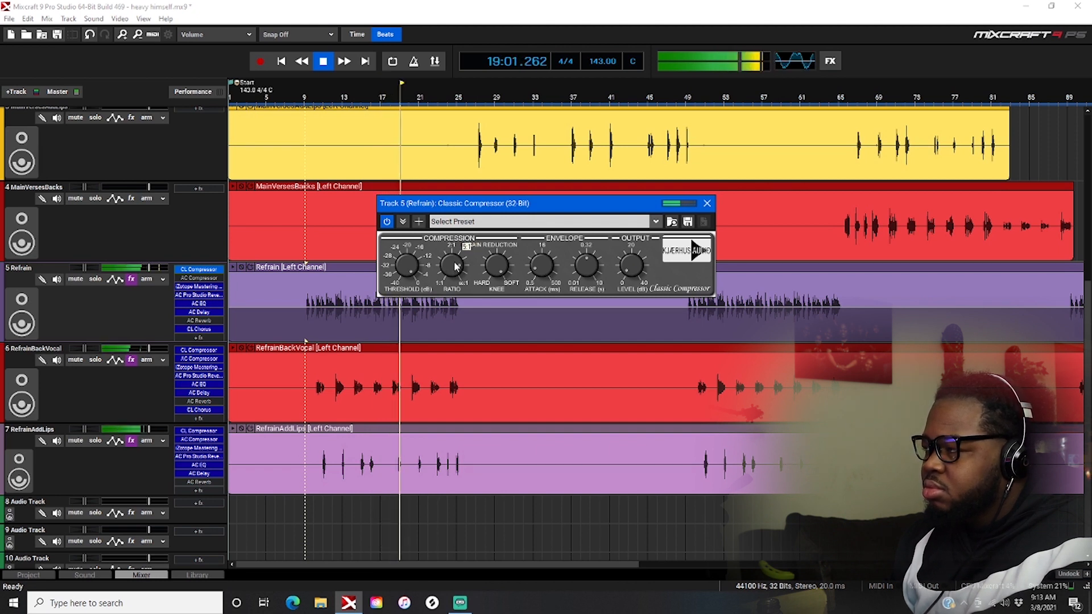
click(707, 203)
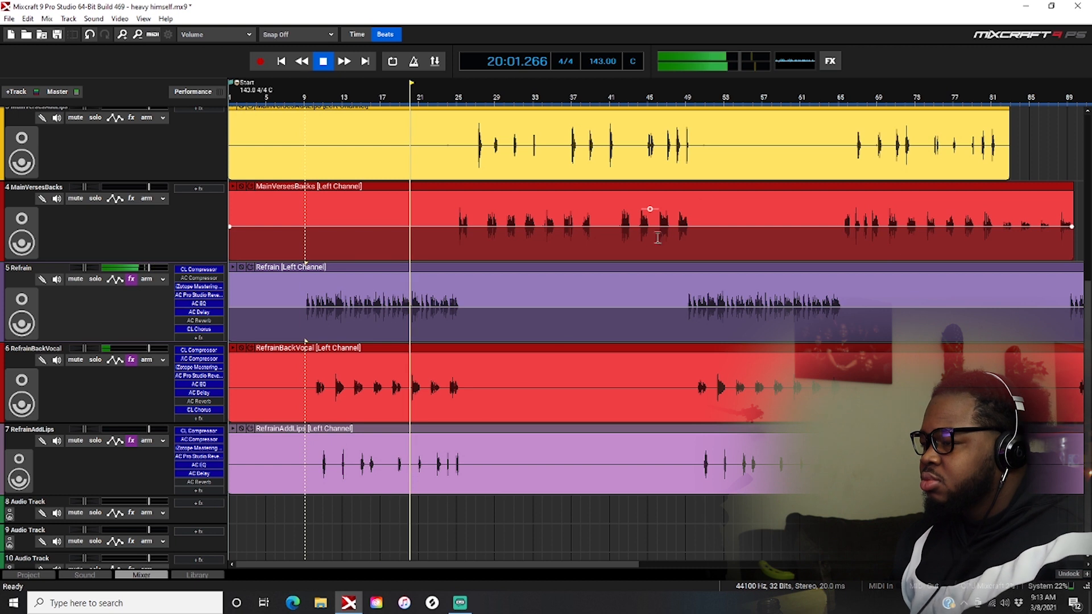
key(space)
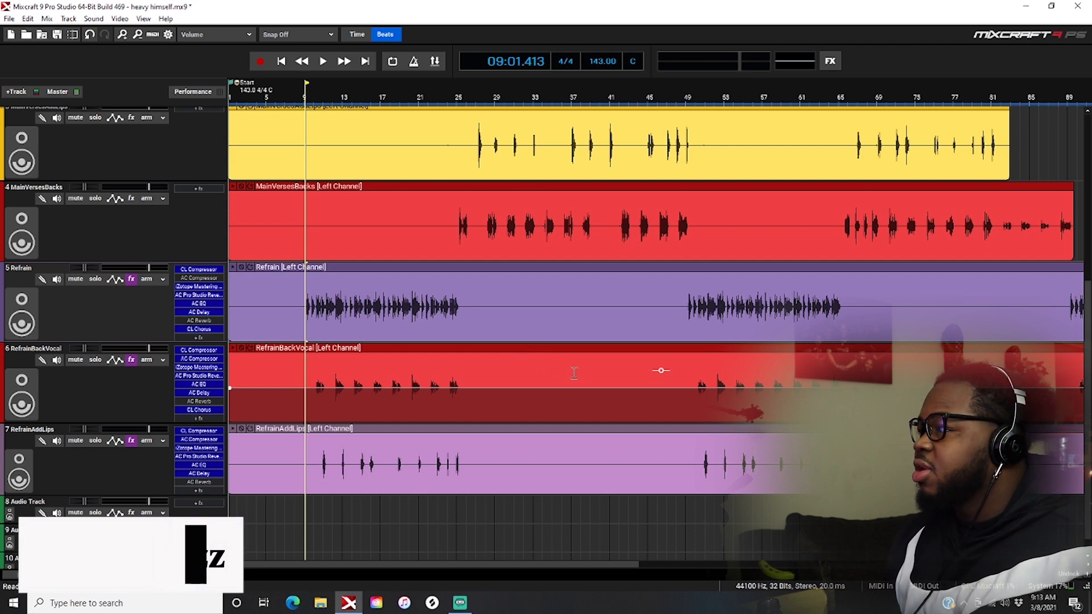
Look over the vocal tracks and audition the layered refrain in the full mix from bar 9.
scroll(574, 372, up, 2)
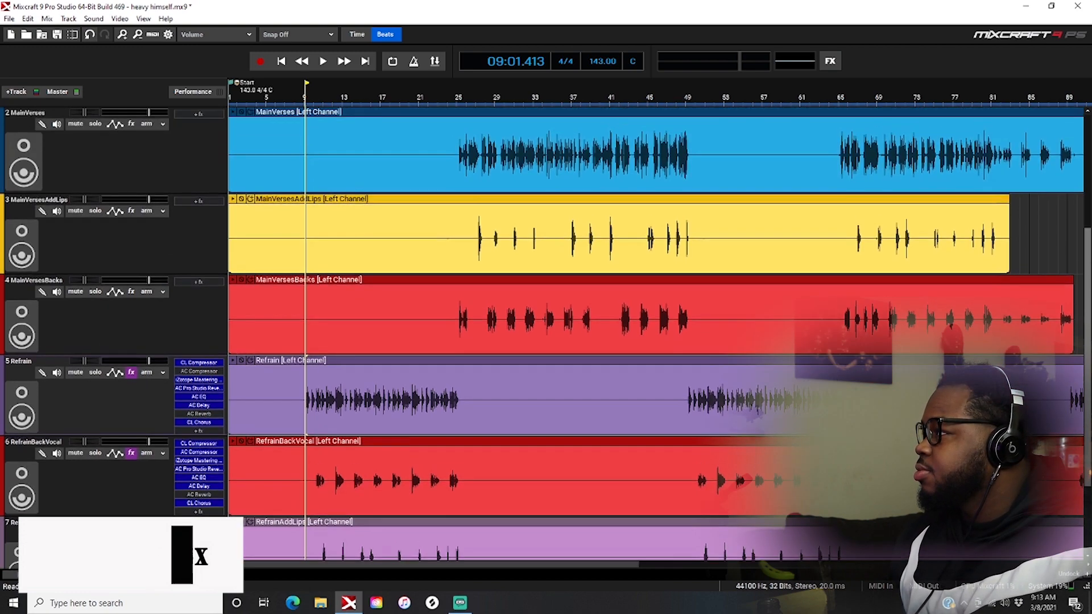
scroll(654, 336, up, 4)
scroll(653, 335, down, 3)
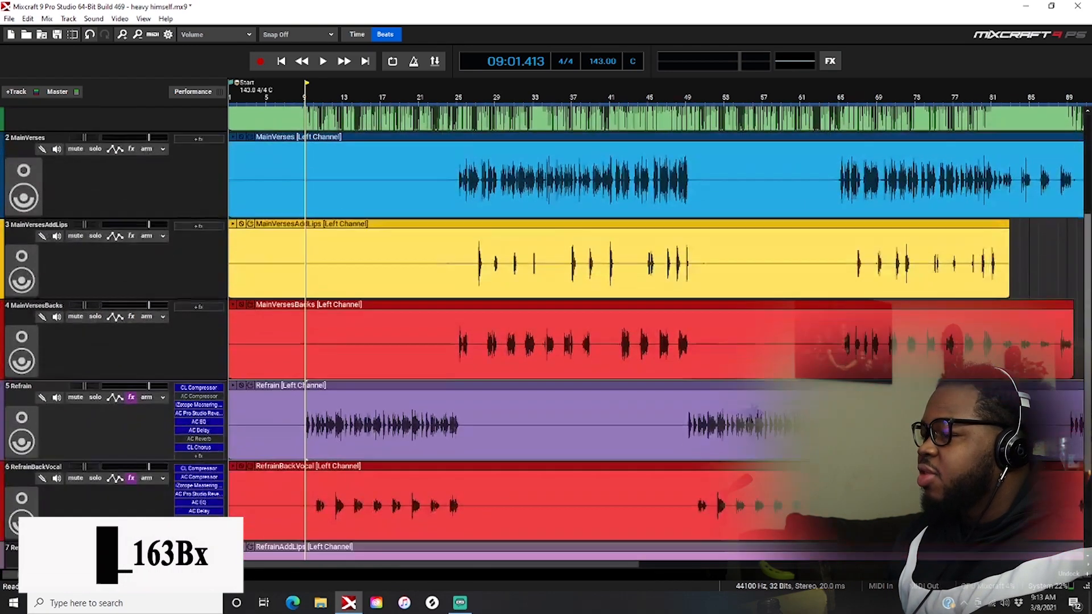
scroll(654, 336, down, 1)
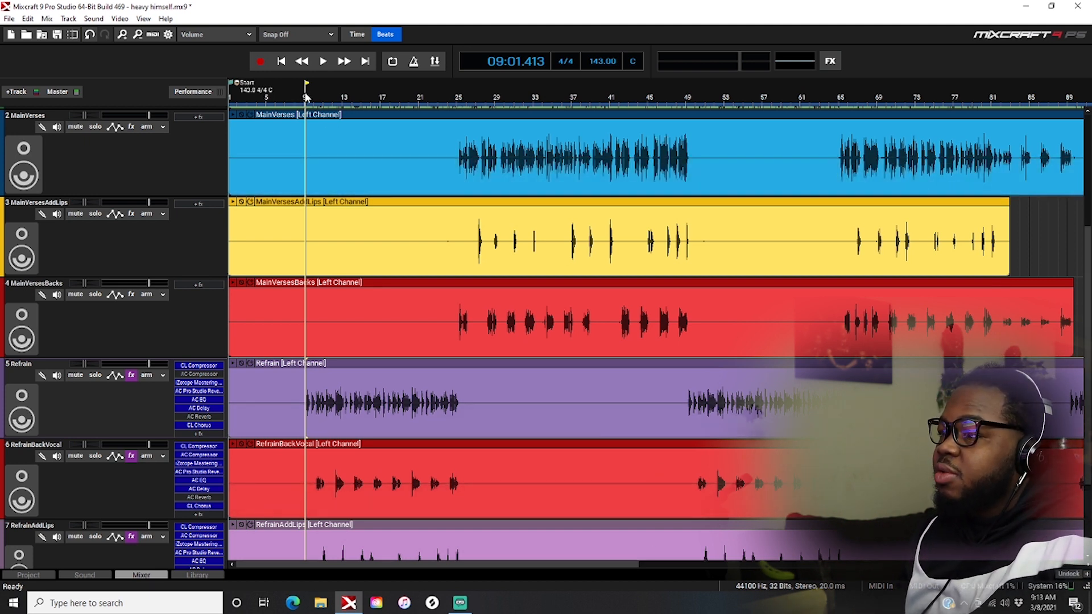
key(space)
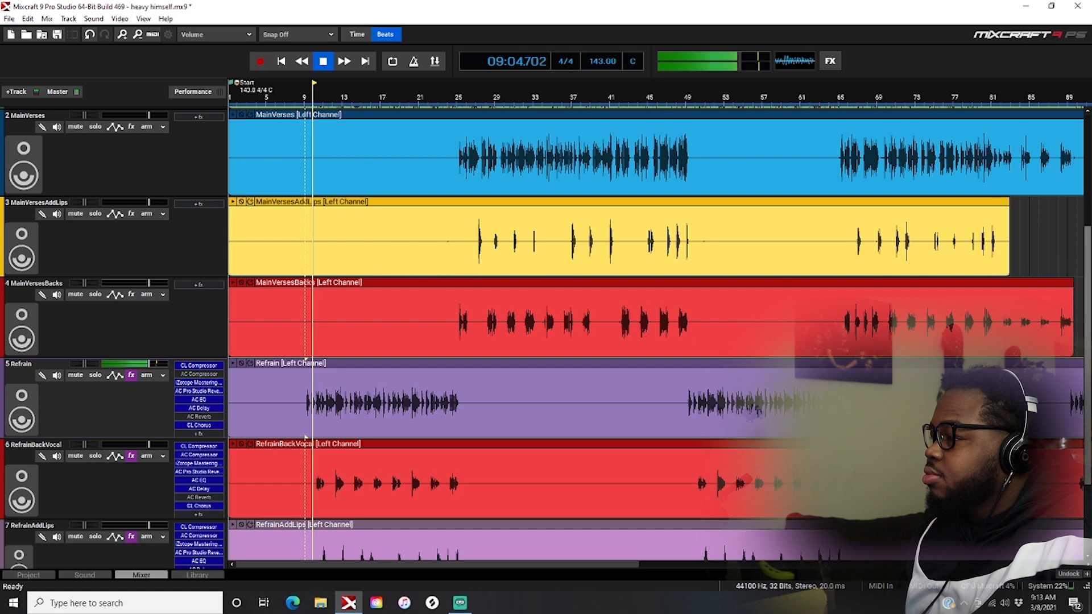
scroll(305, 352, down, 1)
scroll(437, 533, down, 1)
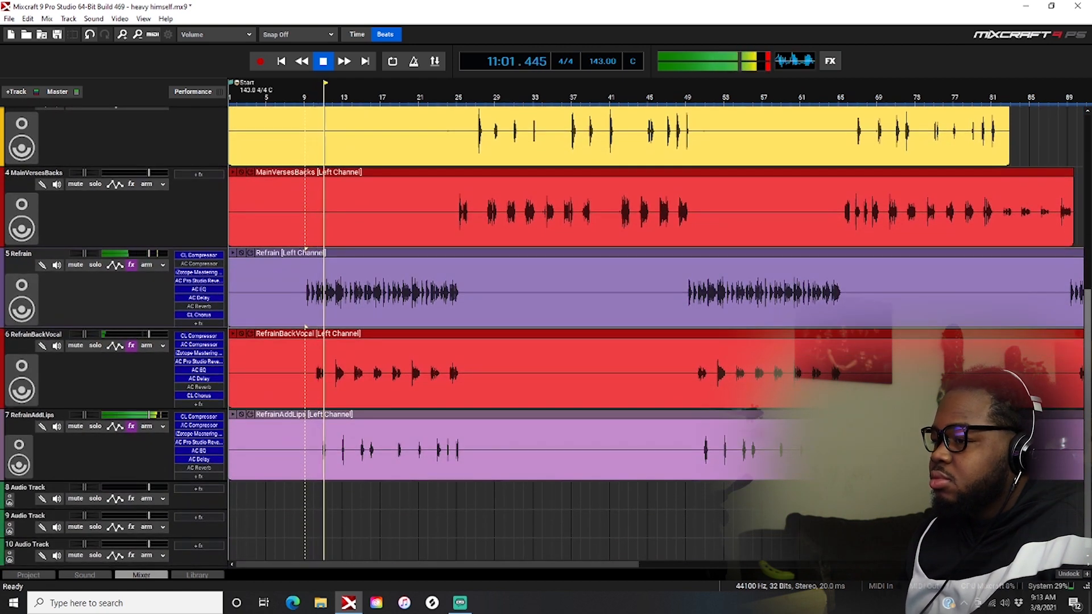
scroll(435, 533, up, 2)
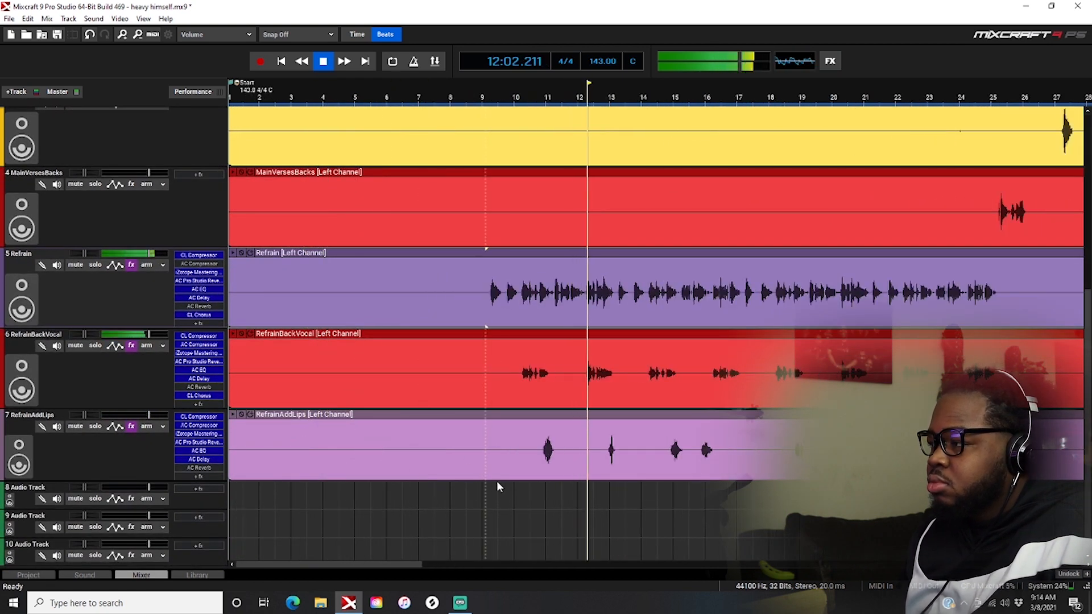
Set the output level of the RefrainBackVocal track's Classic Compressor to 2 dB during playback, close it and stop the song.
click(180, 336)
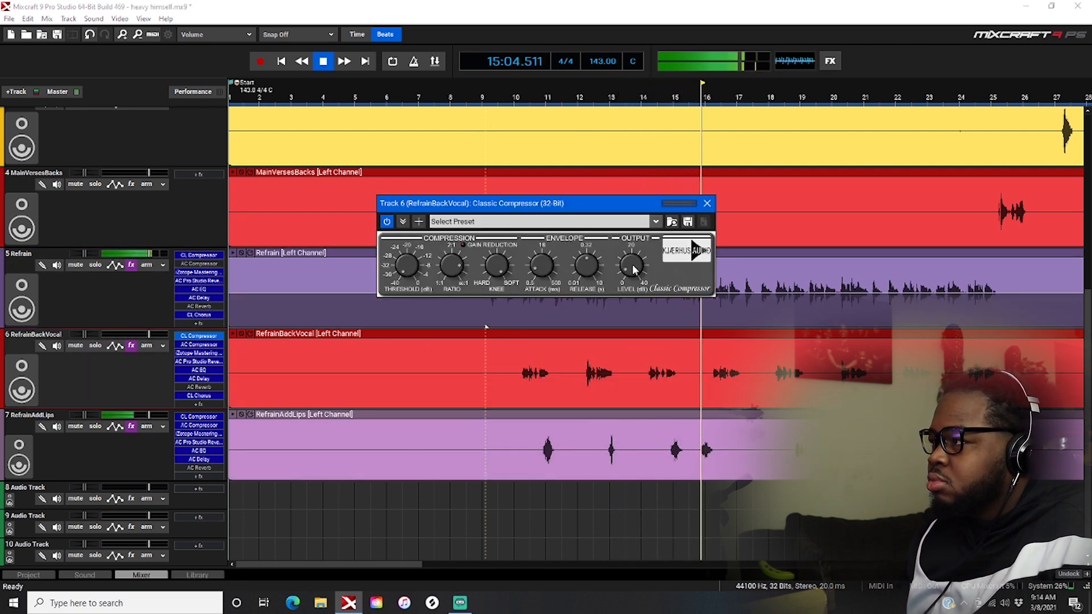
drag(631, 265, 632, 265)
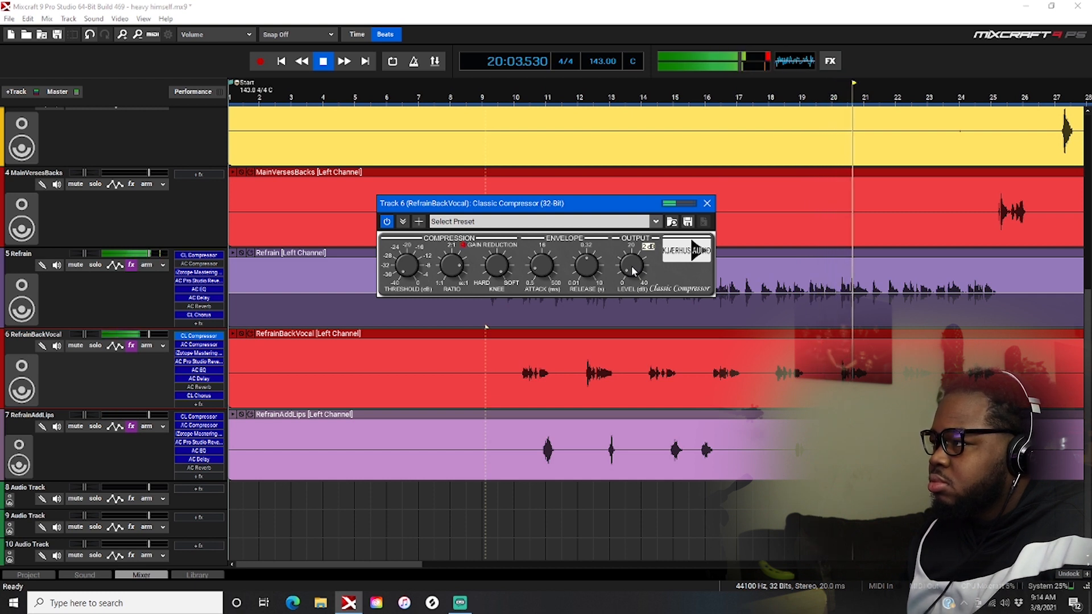
click(711, 204)
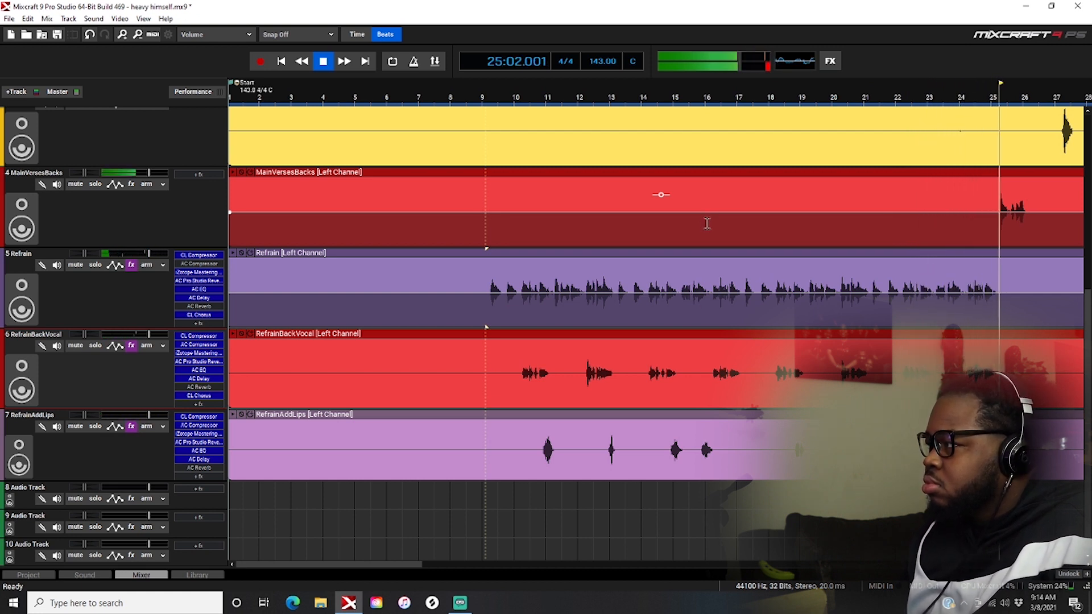
key(space)
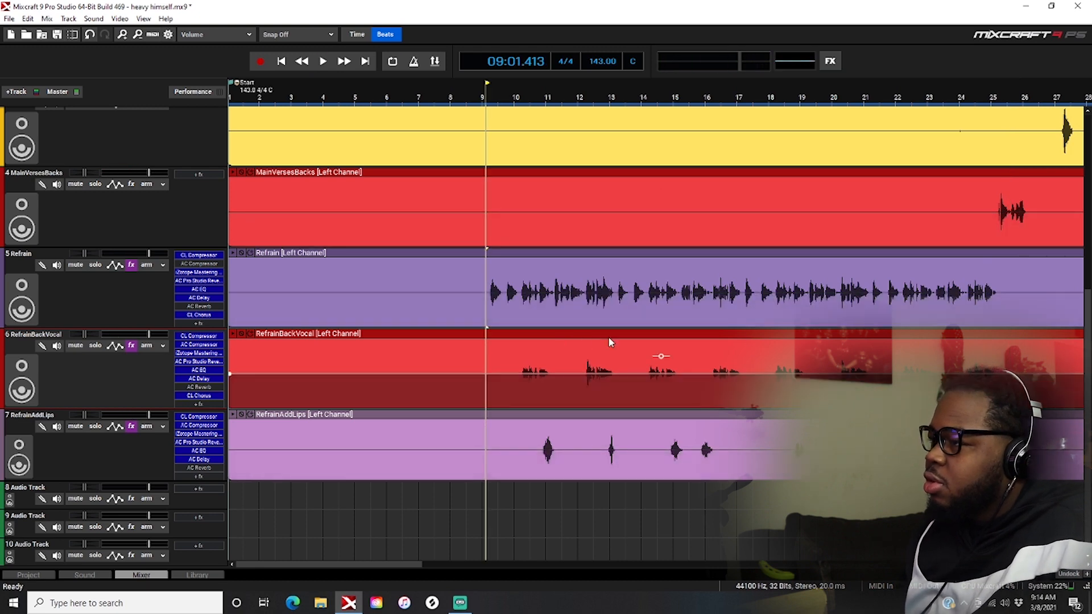
Audition the refrain and boost the high-frequency band near 13.6 kHz in the Refrain track's iZotope Mastering Essentials valve equalizer.
scroll(444, 341, up, 1)
key(space)
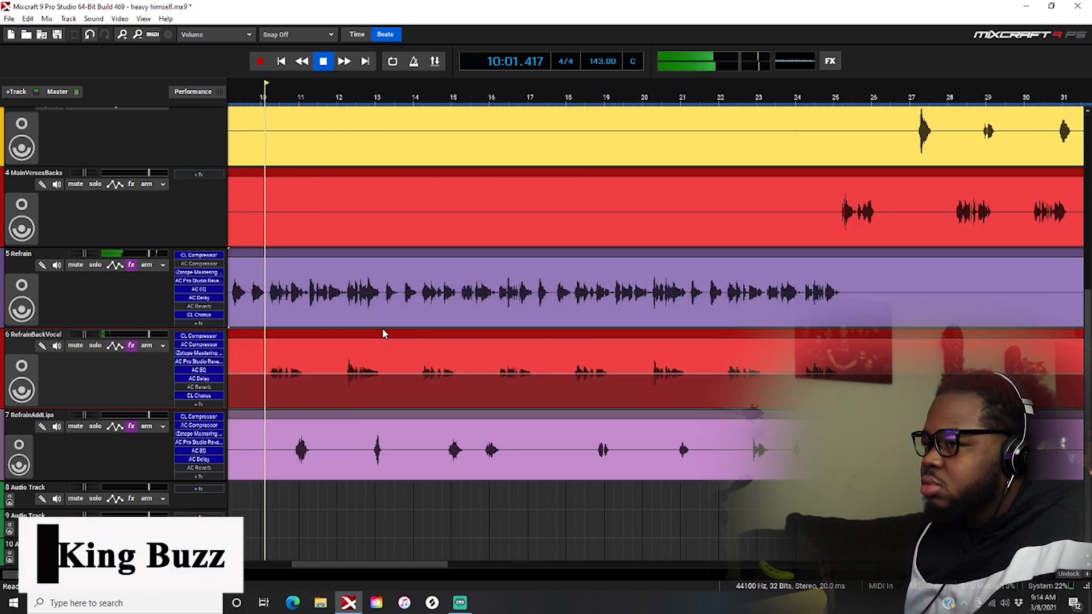
click(384, 327)
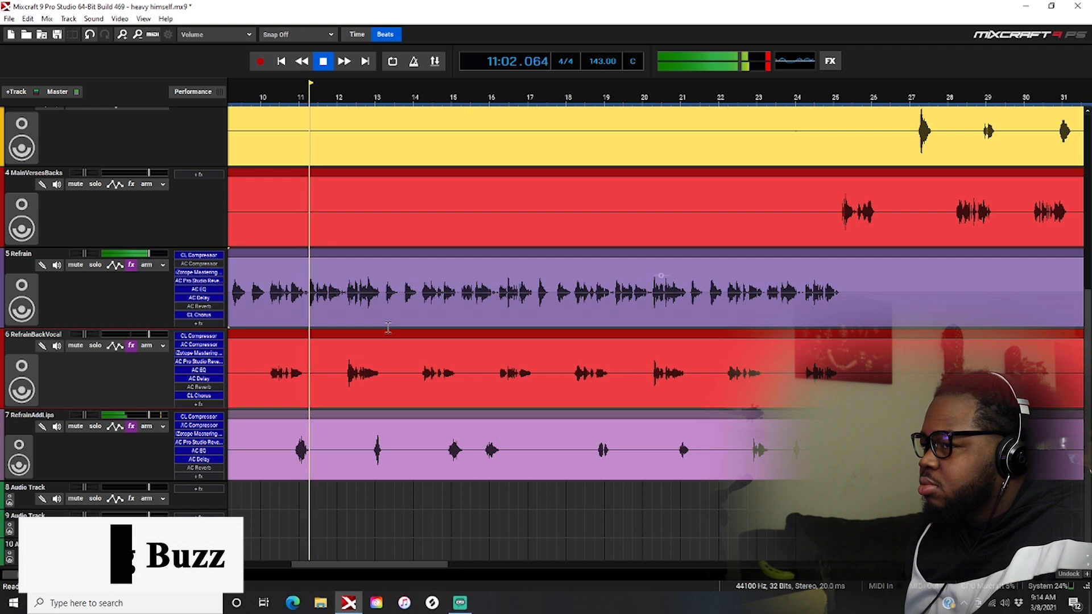
click(199, 272)
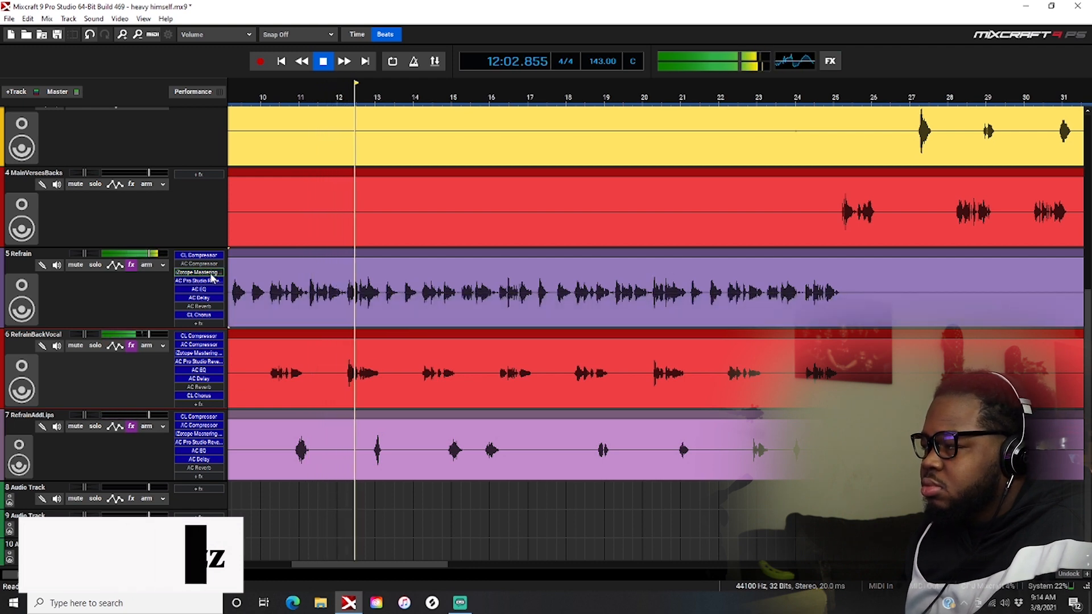
key(space)
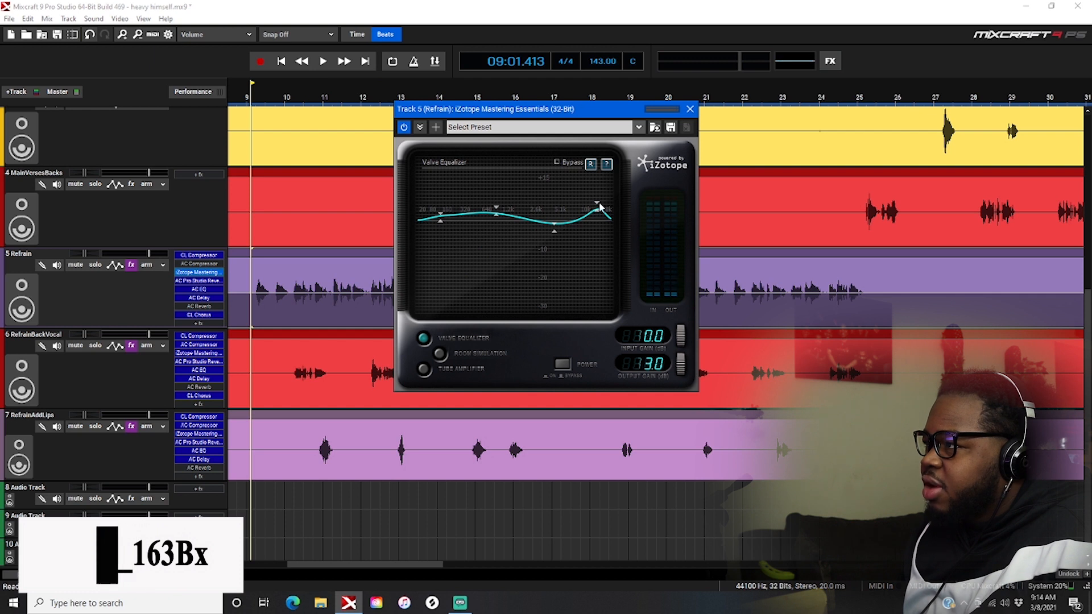
drag(595, 209, 596, 206)
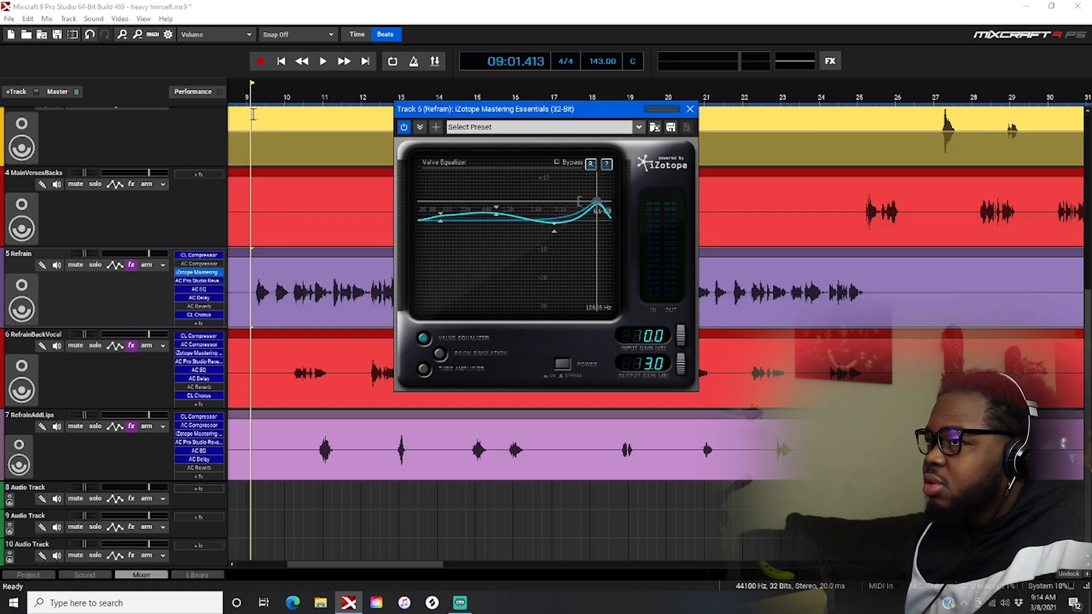
Audition the refrain from bar 9 with the equalizer boost, close iZotope Mastering Essentials and stop playback.
key(space)
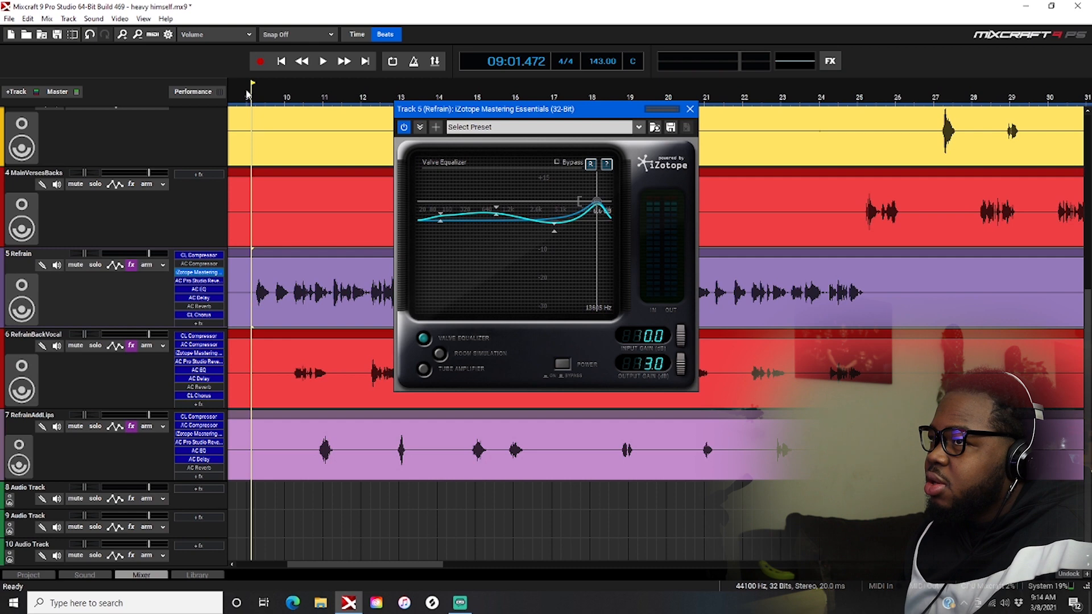
key(space)
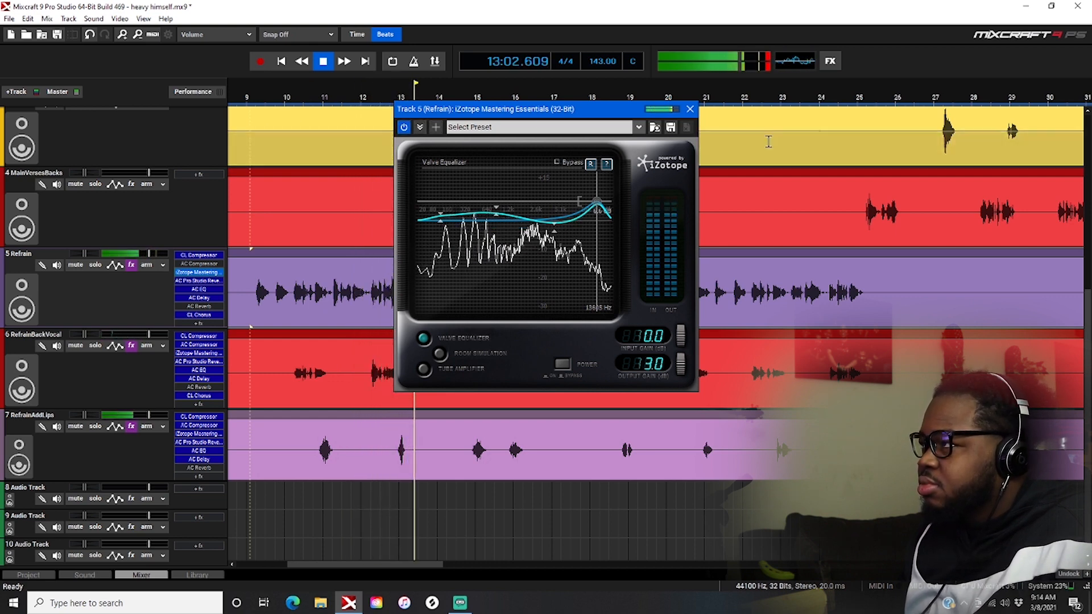
click(689, 109)
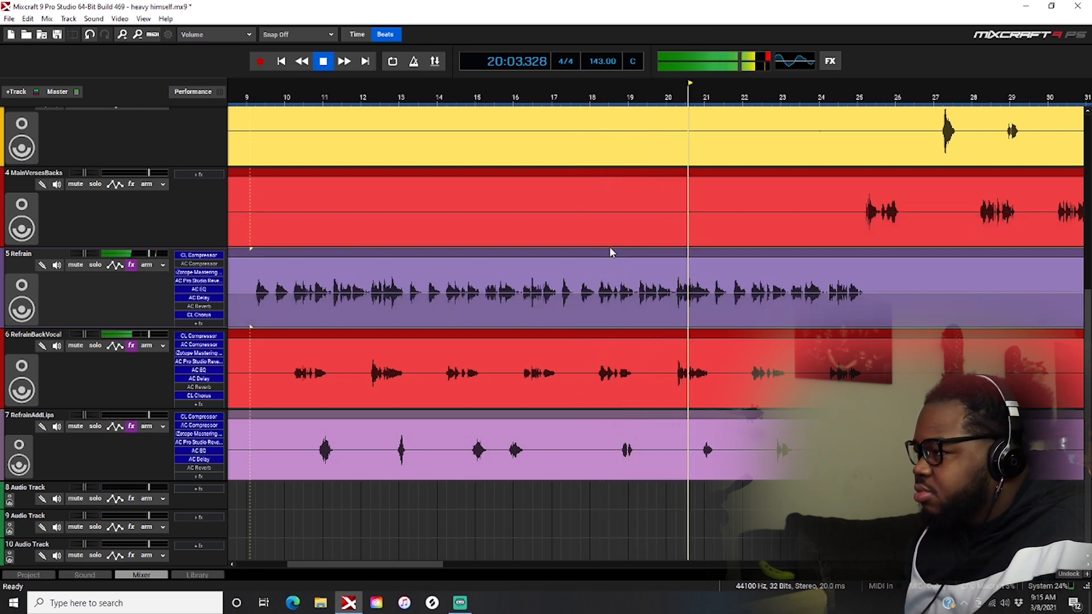
key(space)
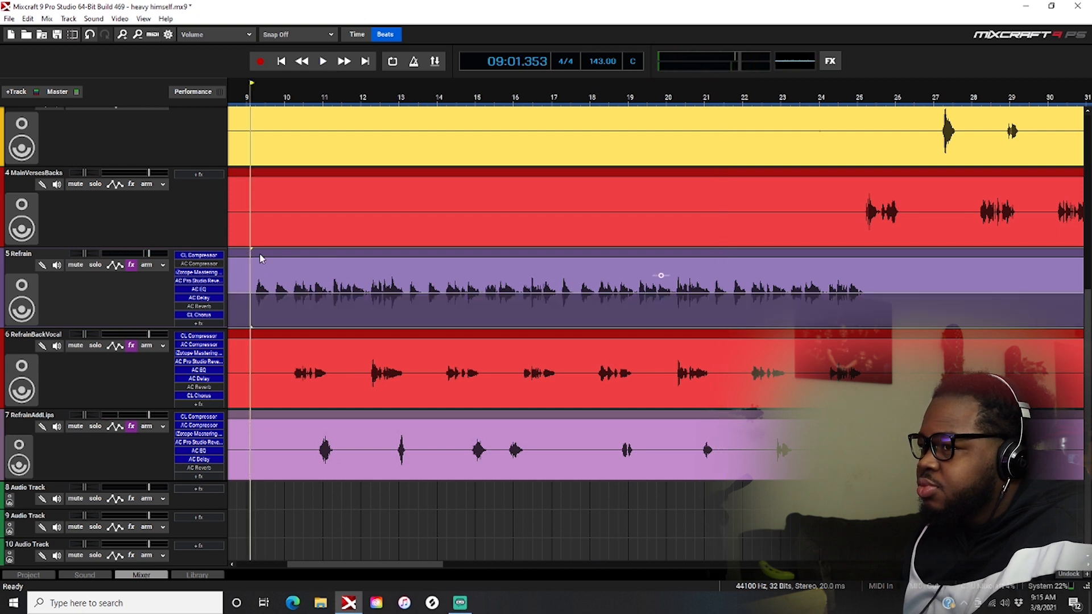
Examine the Classic Compressor's settings on the Refrain track and close it.
click(199, 255)
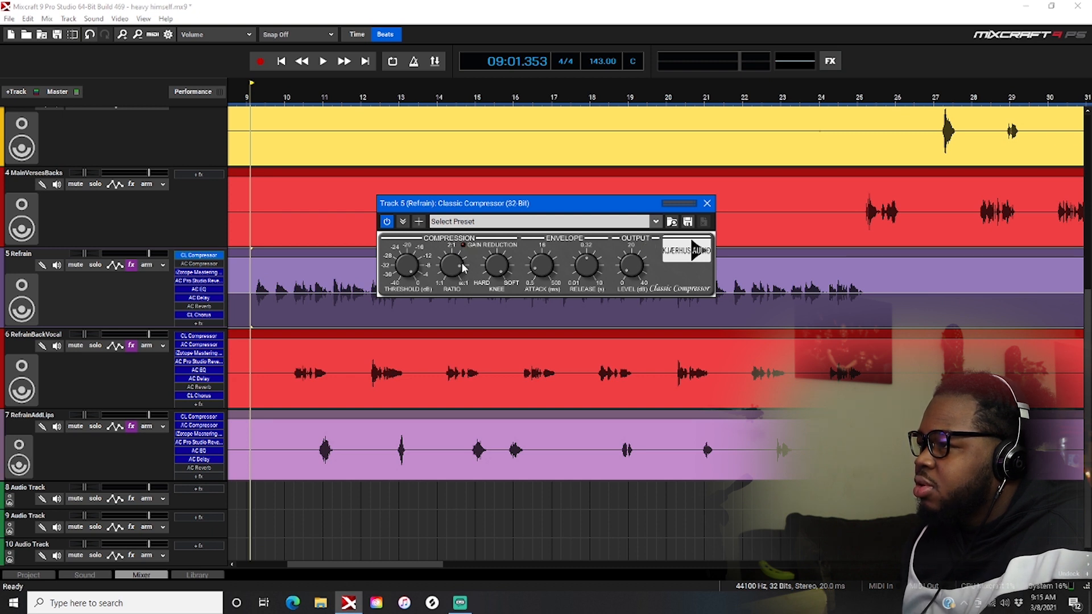
click(706, 204)
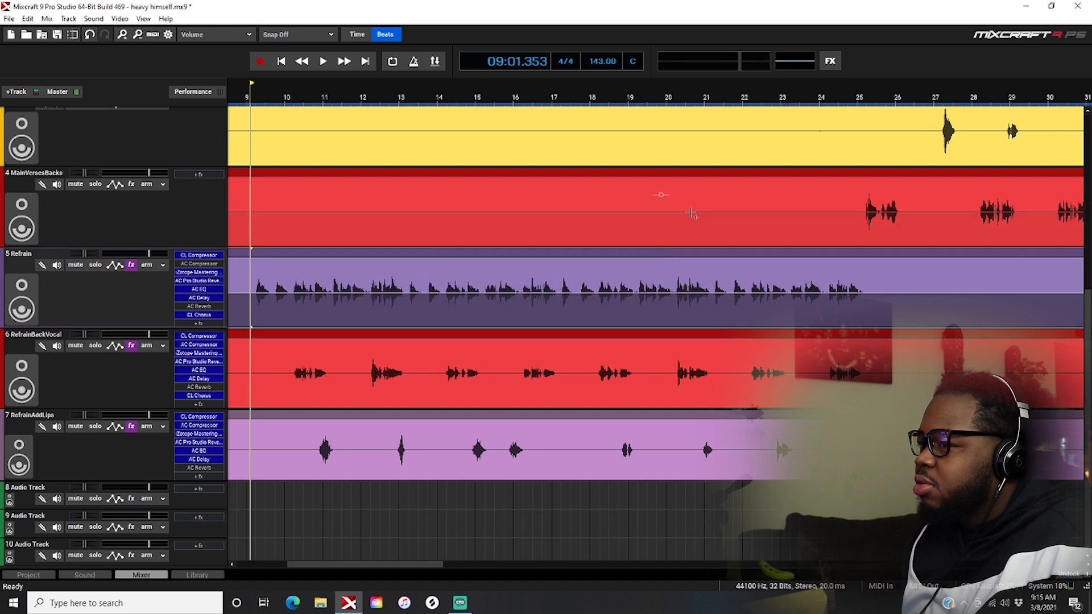
Audition the refrain from bar 9 through about bar 24 and stop playback.
key(space)
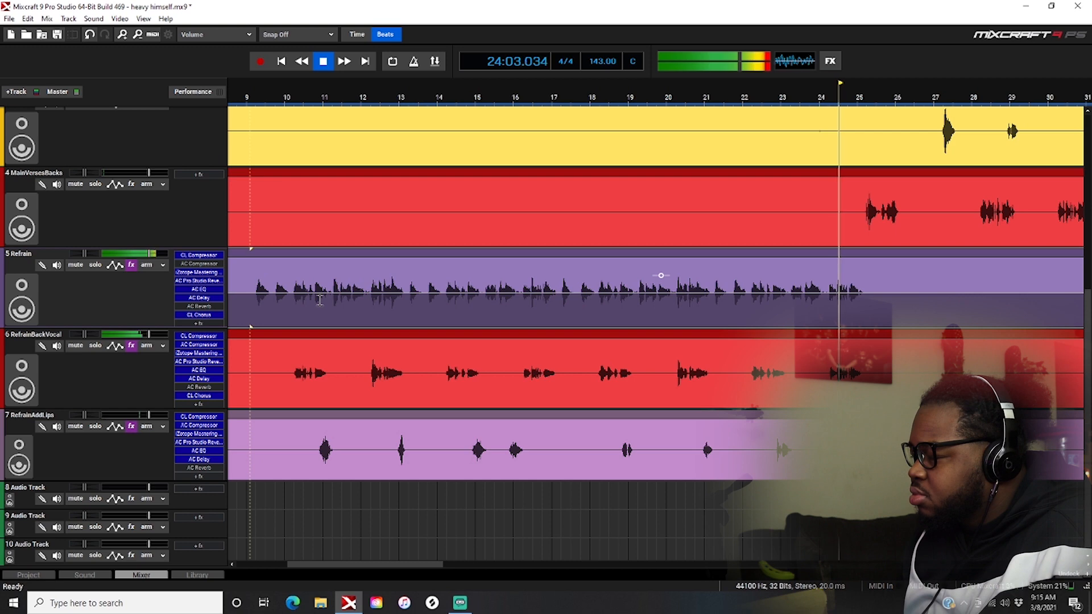
key(space)
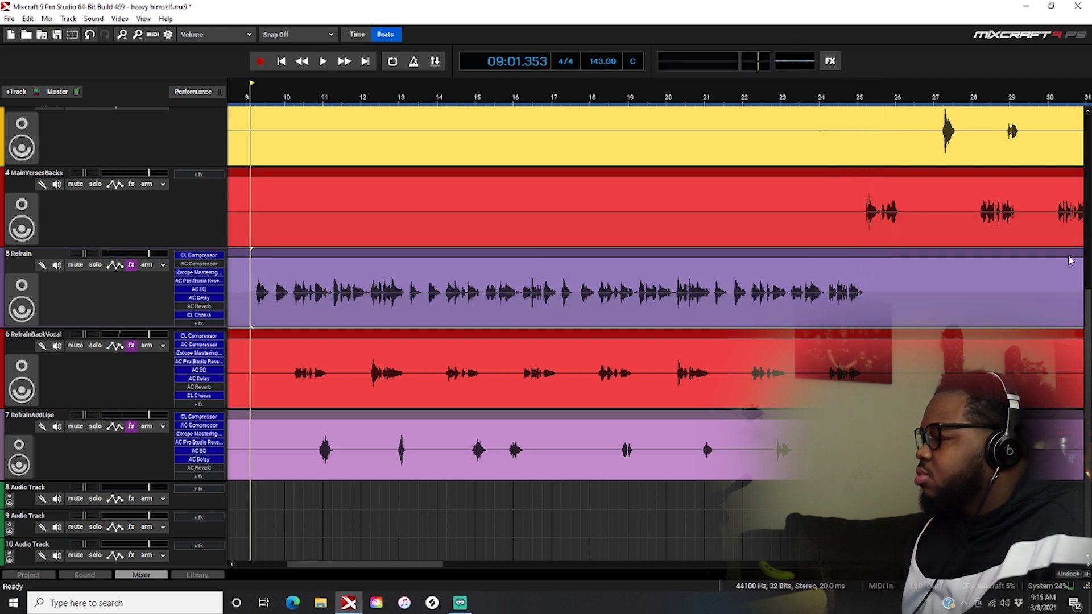
drag(391, 564, 517, 564)
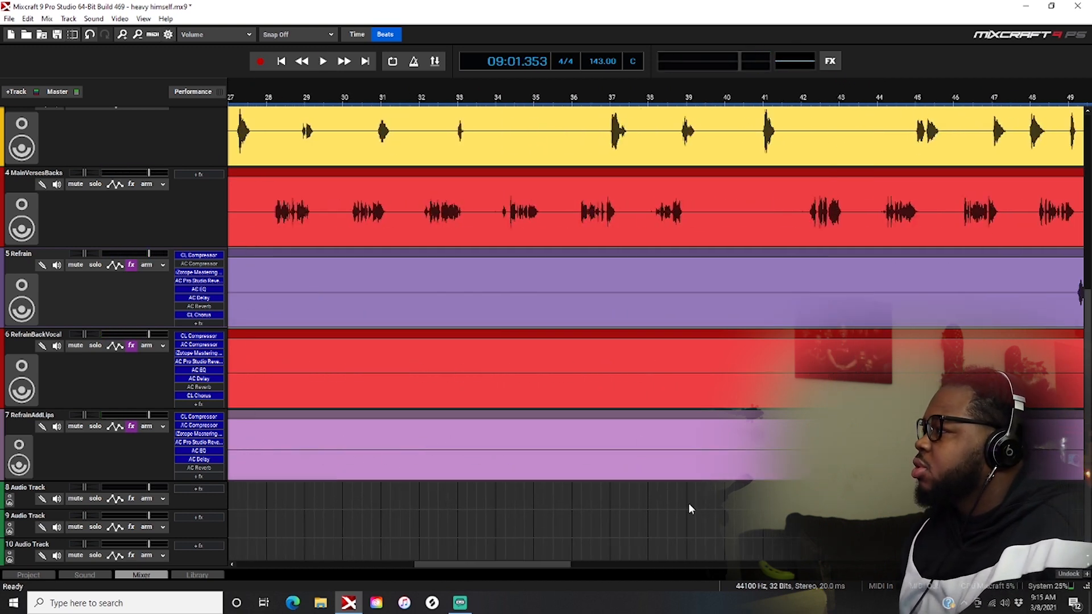
scroll(3, 211, up, 5)
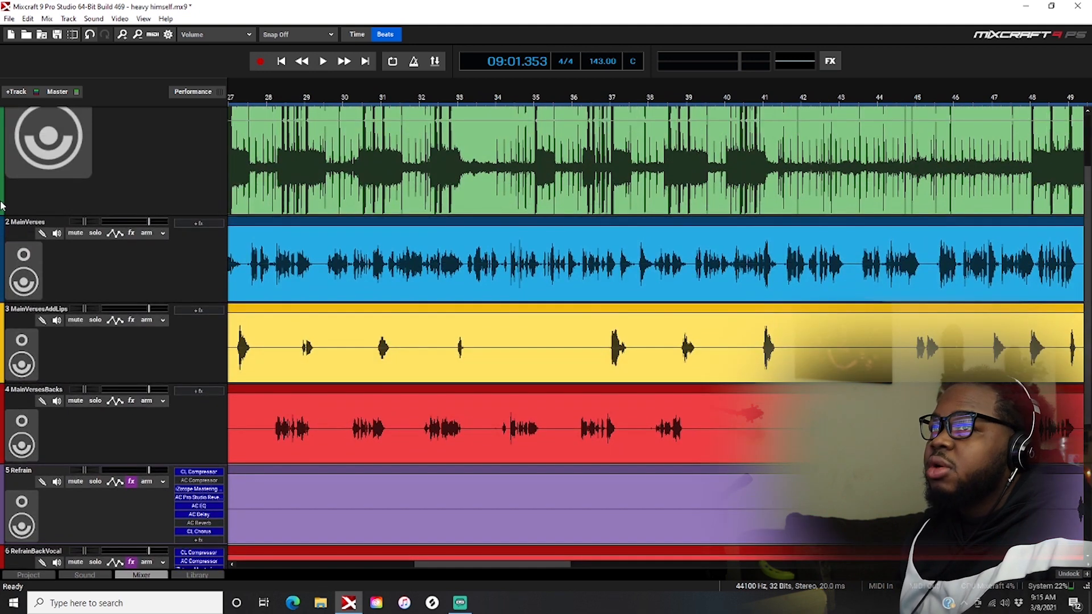
Save the project under the new name "heavy himself1" in the Projects folder.
click(10, 20)
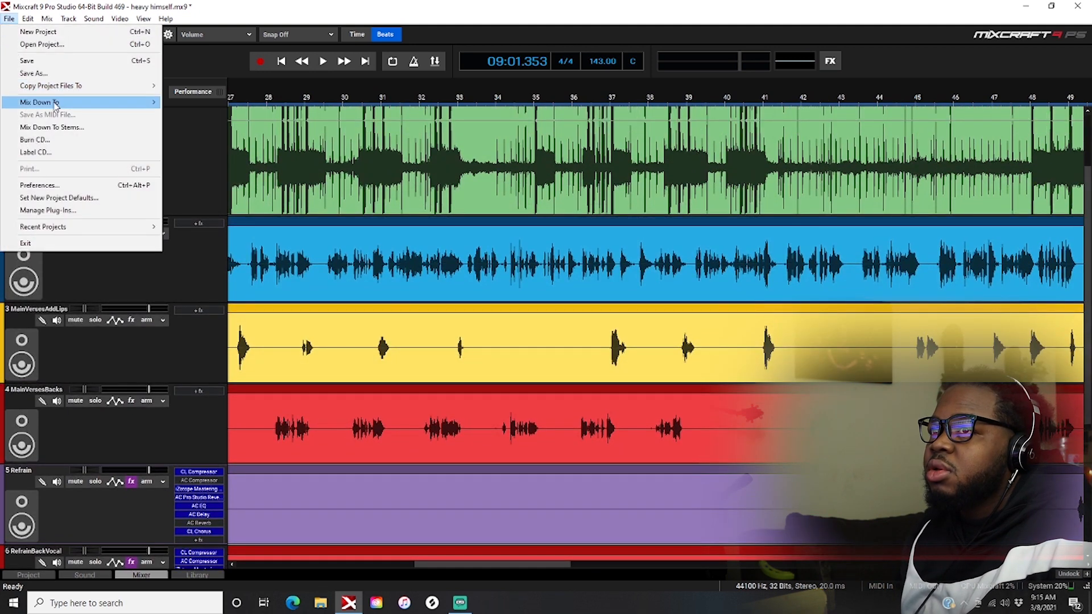
click(39, 74)
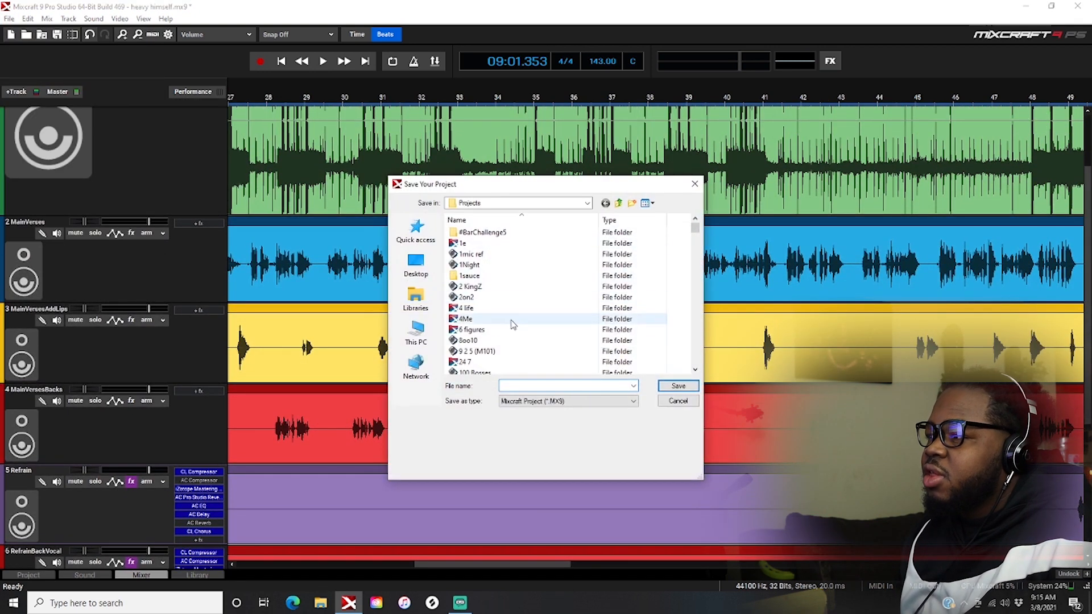
text(he)
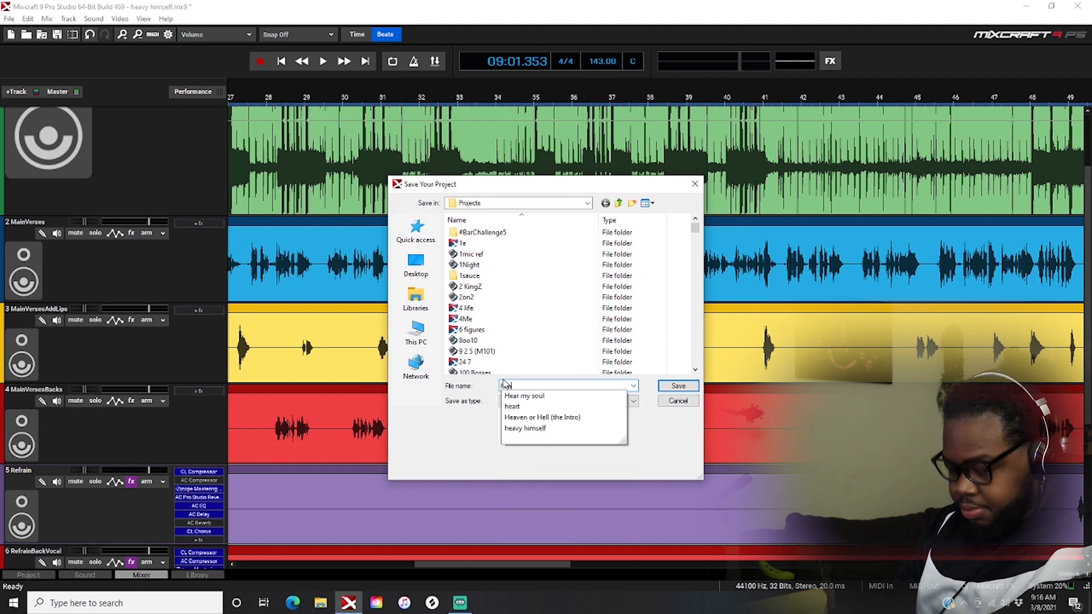
text(avy h)
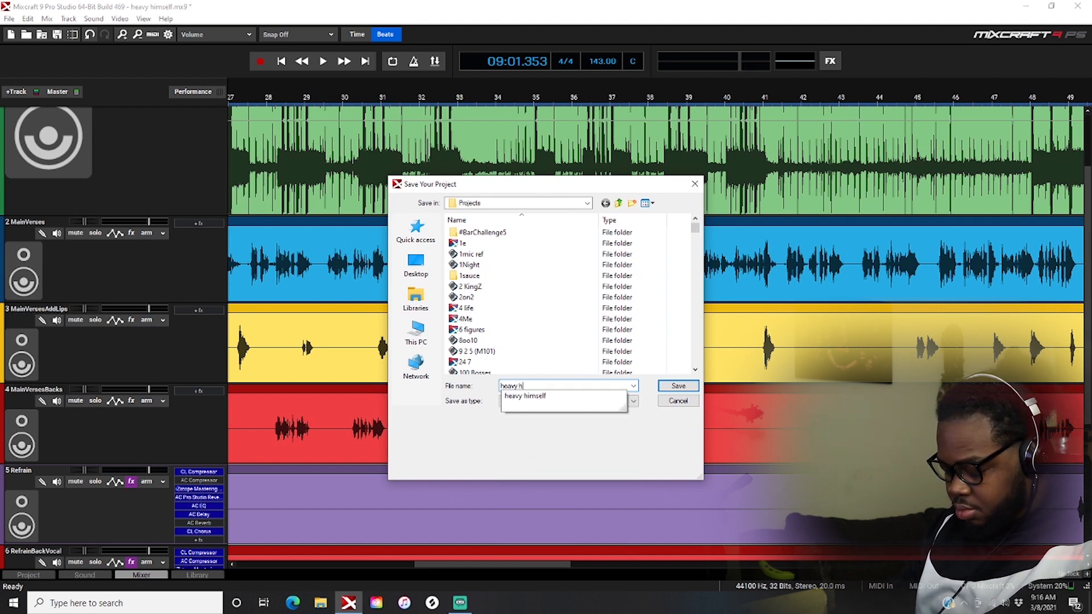
text(imself1)
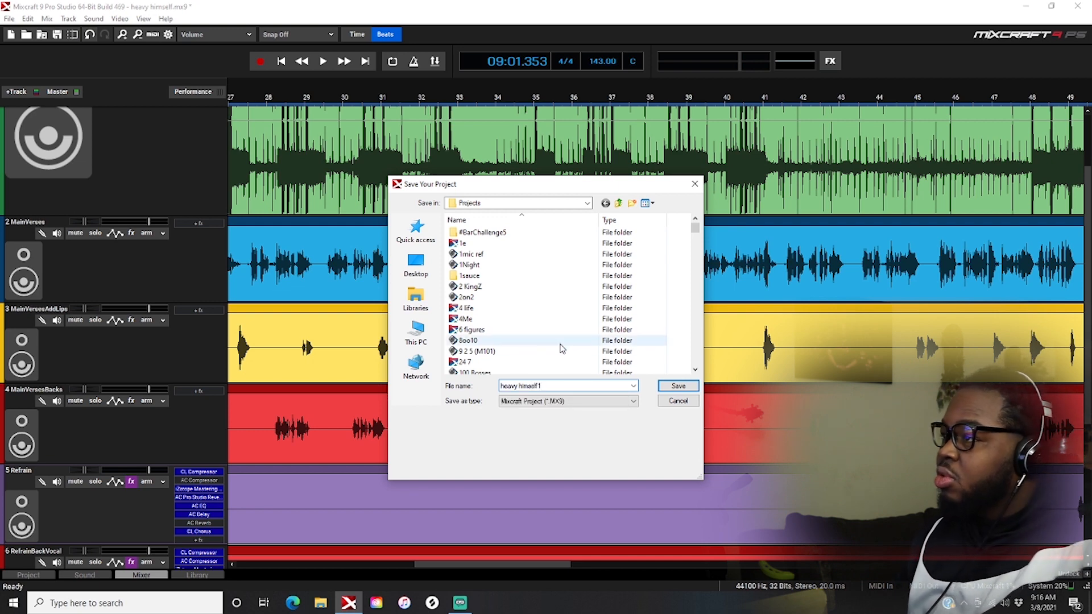
click(676, 387)
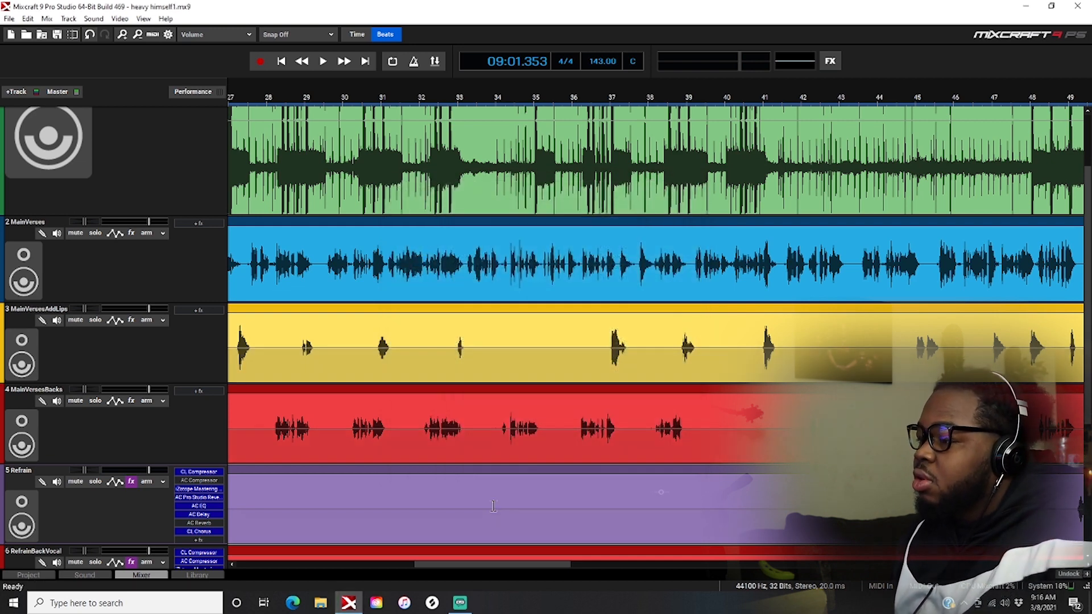
Audition the start of the main verses from just before bar 25 and stop playback.
drag(484, 566, 436, 565)
scroll(520, 455, down, 2)
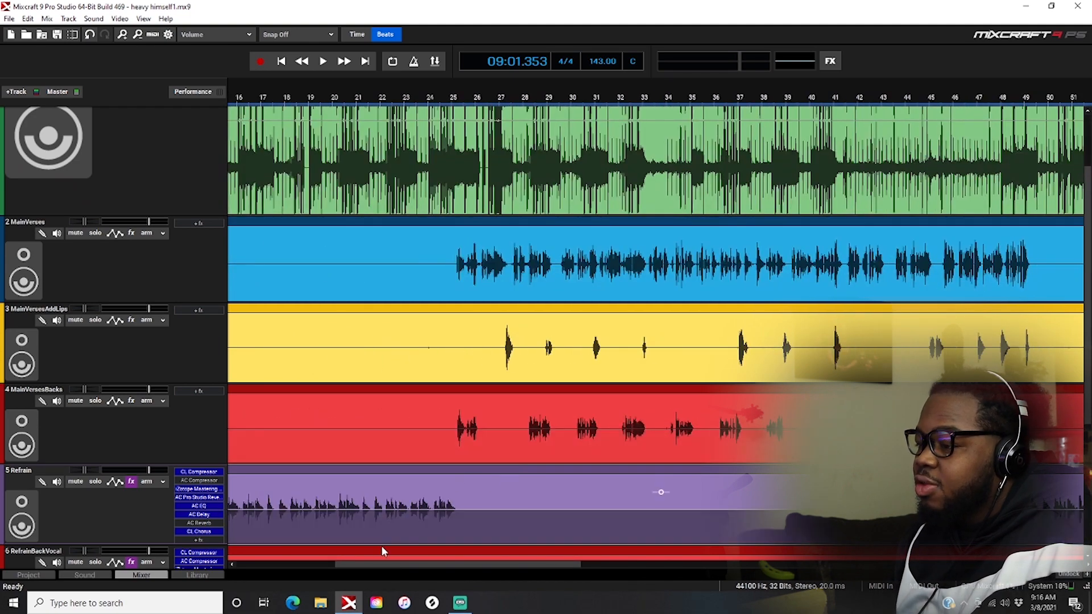
drag(424, 564, 467, 564)
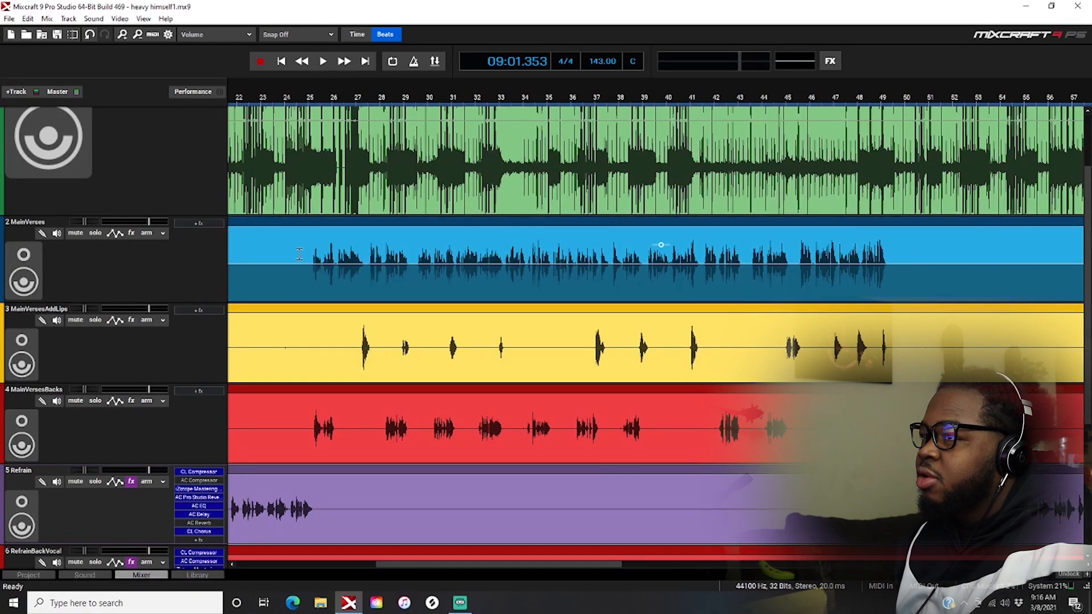
click(304, 94)
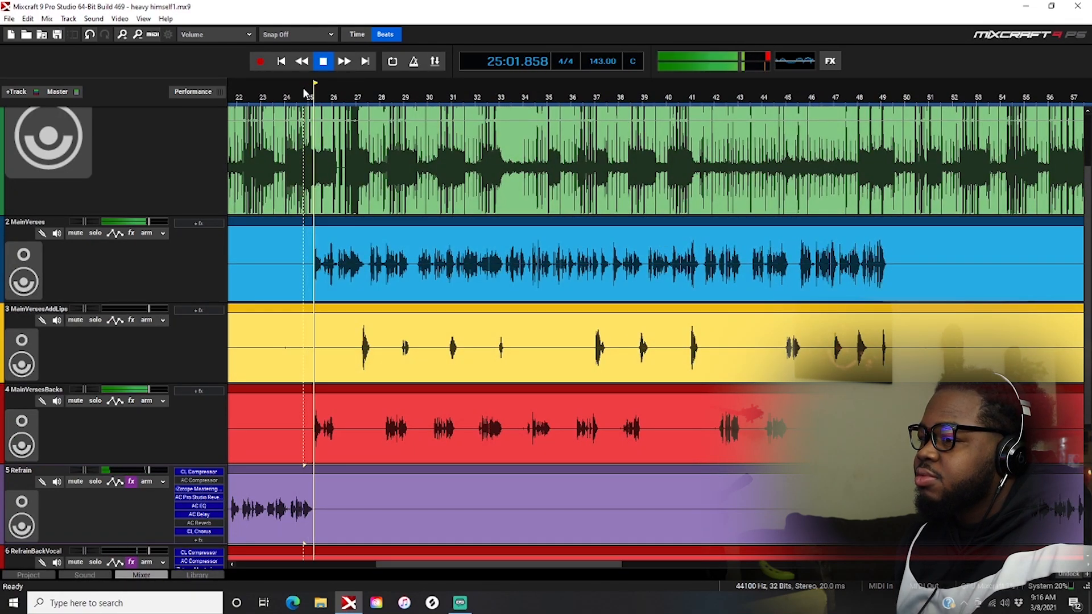
key(space)
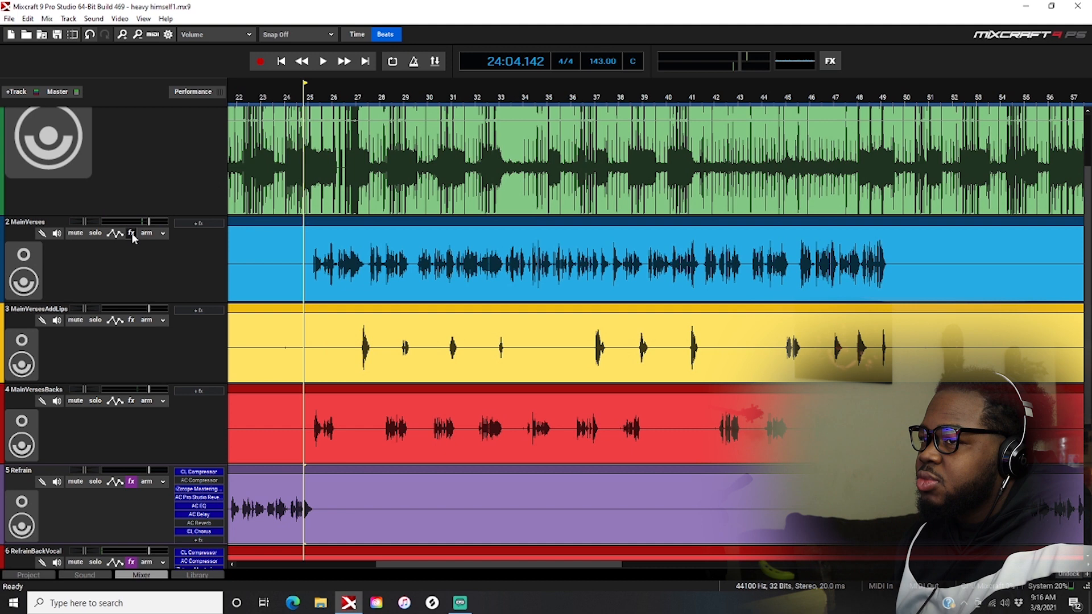
Load the saved effect chain "063" on the MainVerses track and audition the start of the verse with it.
click(131, 233)
click(358, 245)
click(384, 245)
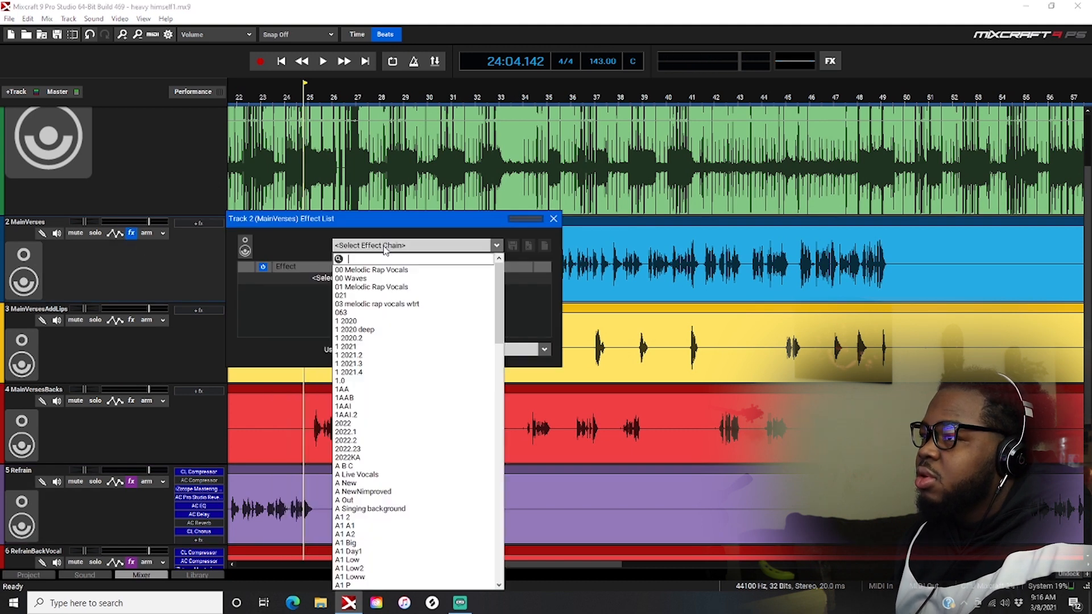
click(347, 312)
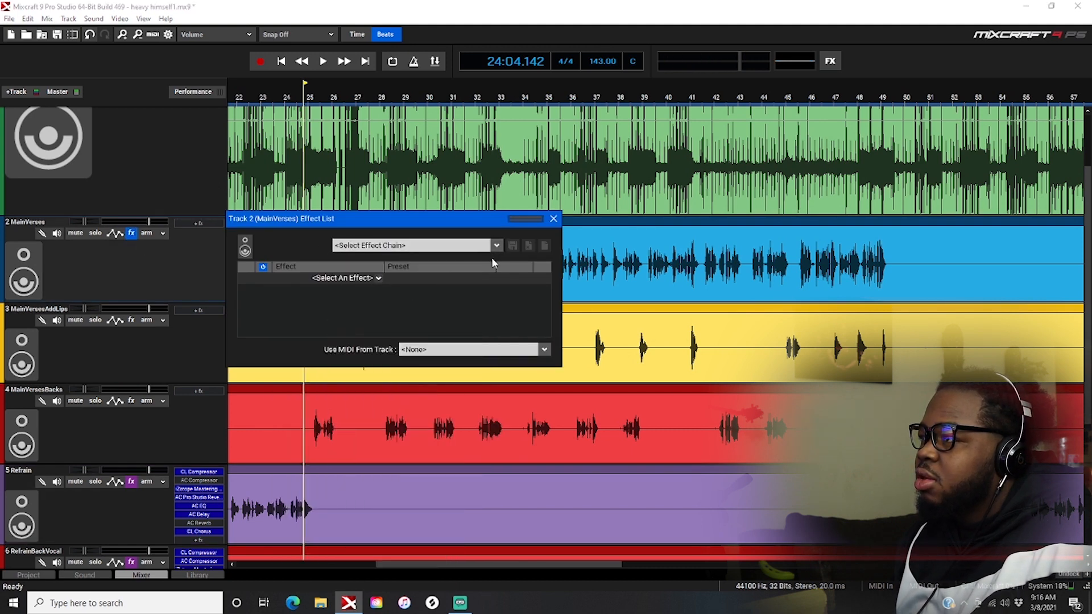
click(553, 218)
key(space)
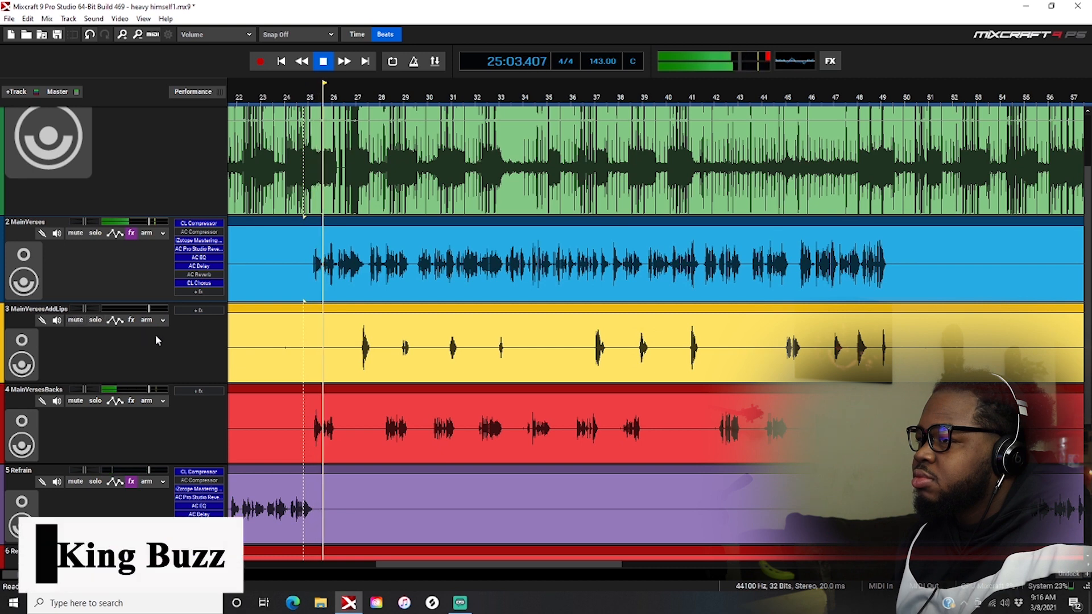
key(space)
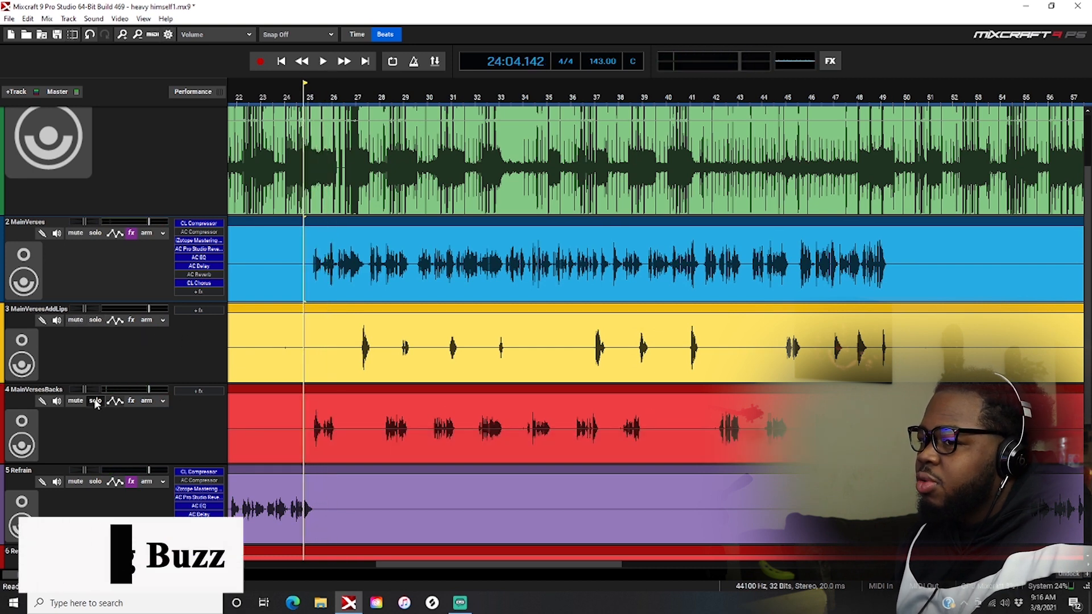
Load the saved effect chain "adlibs JR" on the MainVersesBacks track and close its effect list.
click(132, 400)
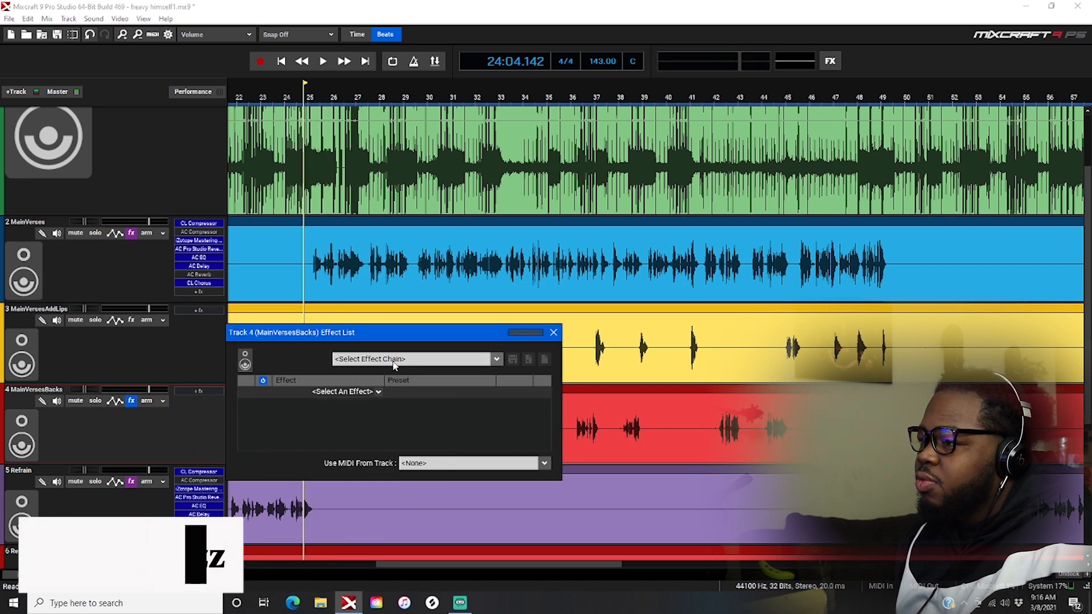
click(410, 359)
scroll(413, 242, down, 5)
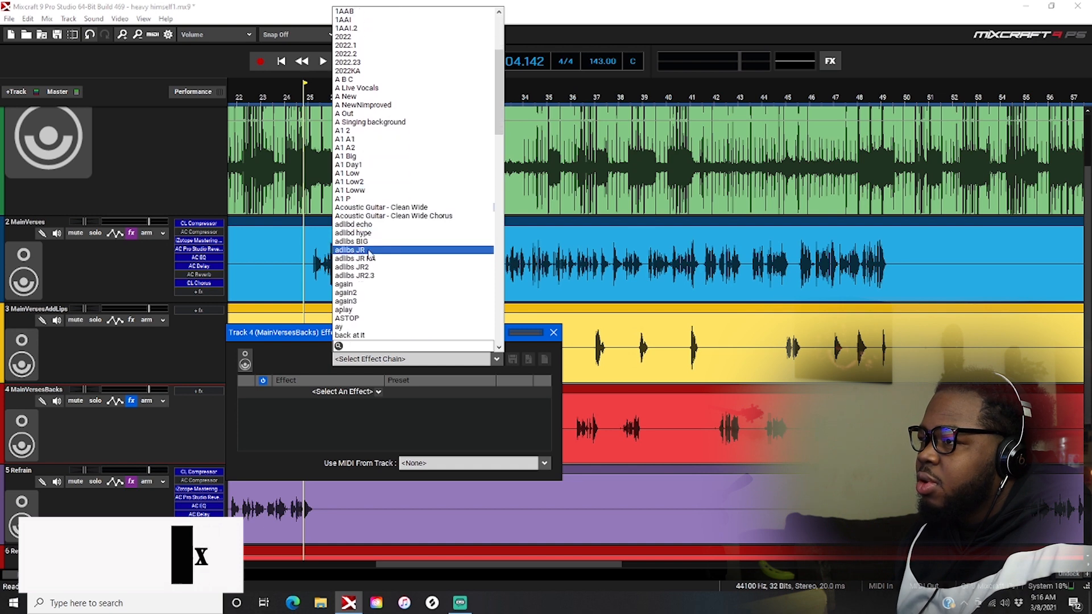
click(368, 249)
click(554, 333)
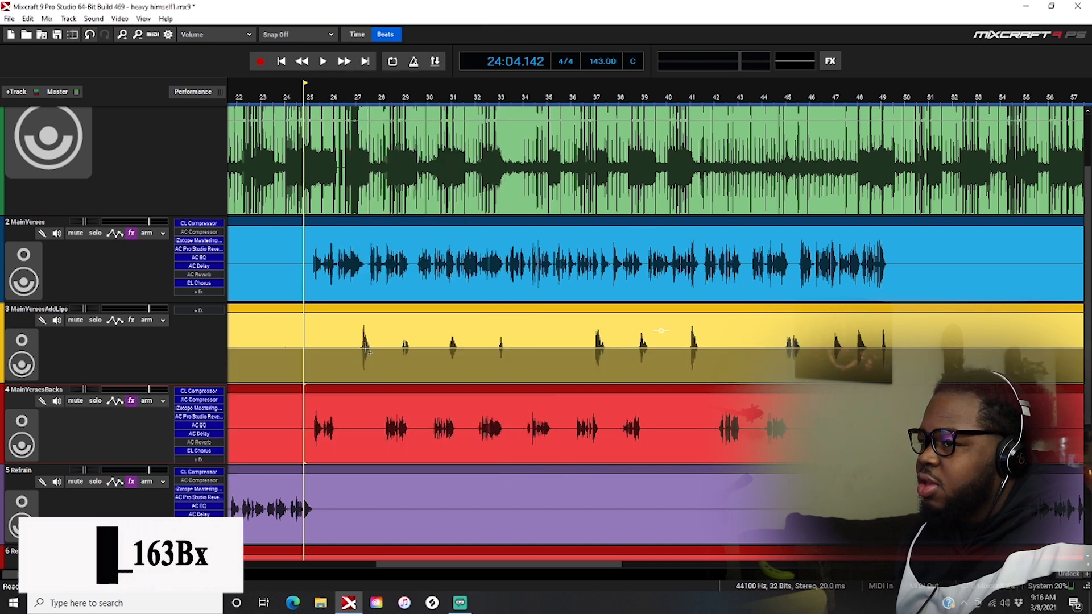
Load the saved effect chain "adlibd hype" on the MainVersesAddLips track and close its effect list.
click(131, 322)
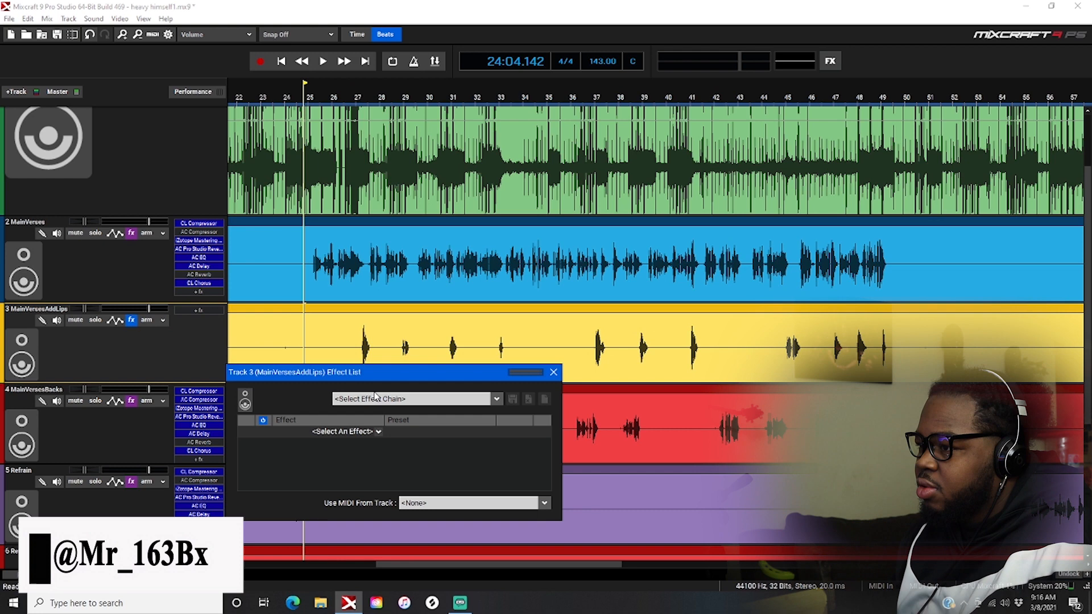
click(411, 398)
scroll(378, 296, down, 1)
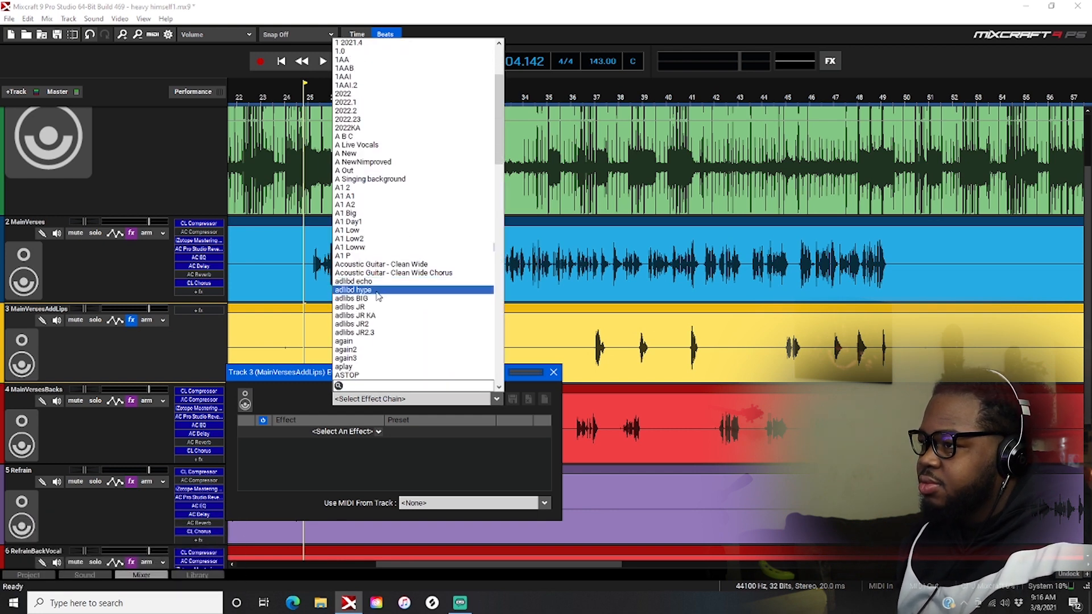
click(378, 290)
click(553, 372)
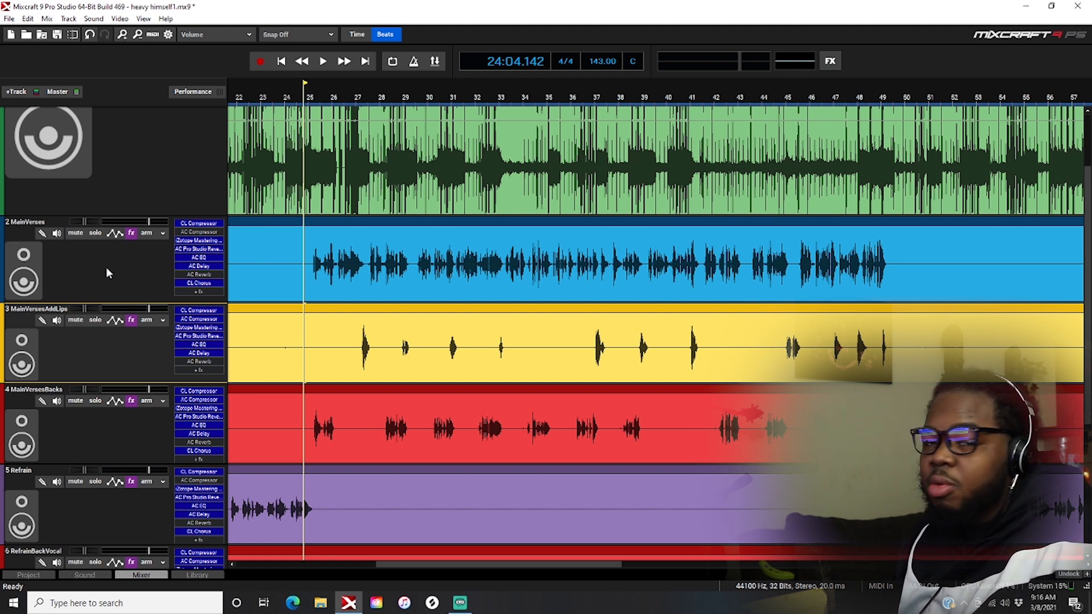
Audition the verse vocals together from just before bar 25 and stop playback.
key(space)
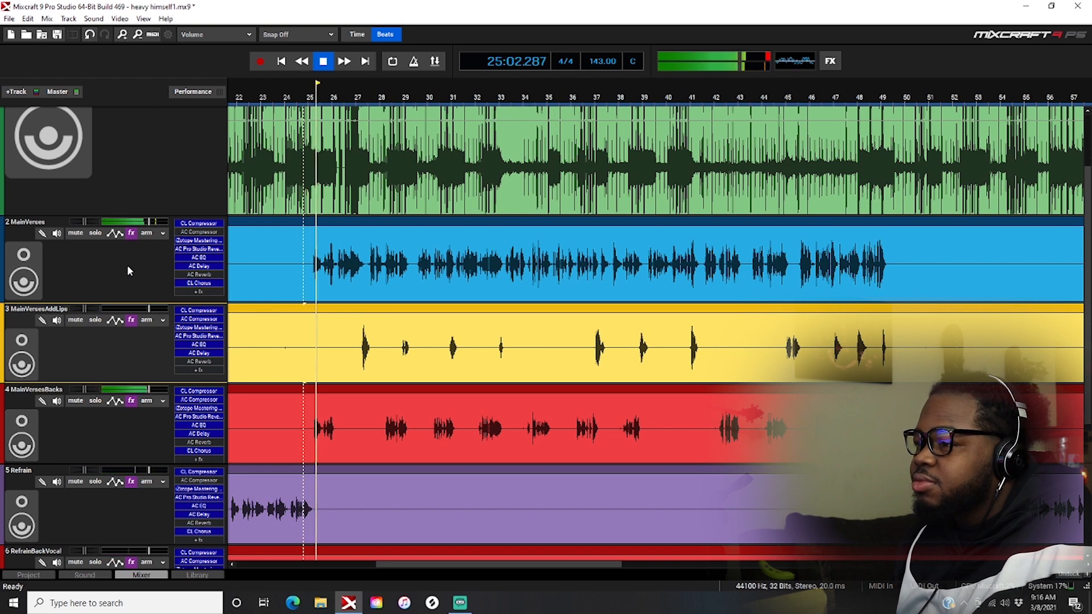
click(307, 315)
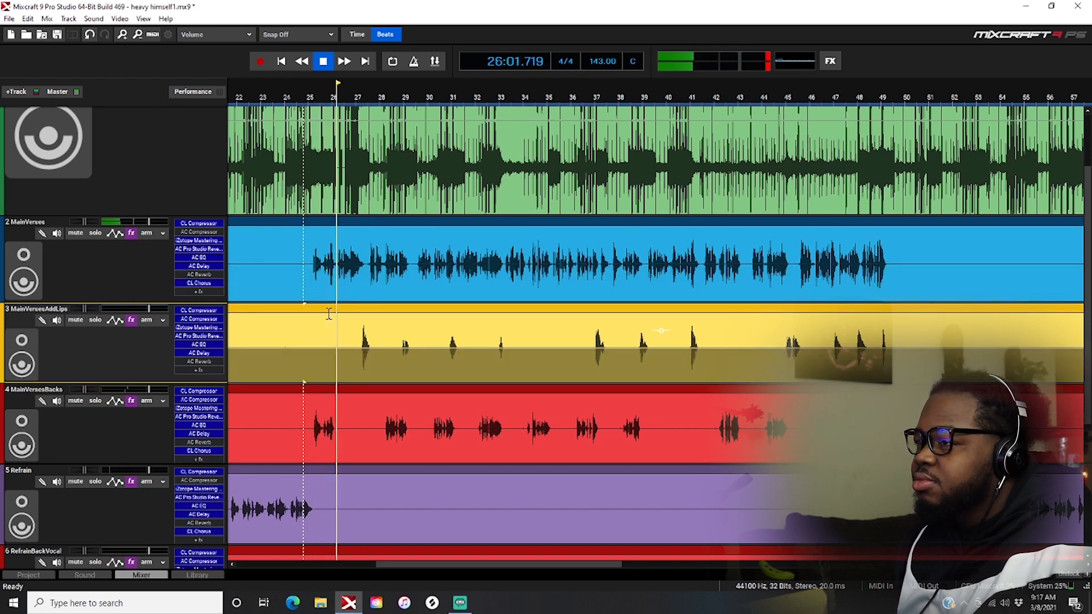
key(space)
key(space)
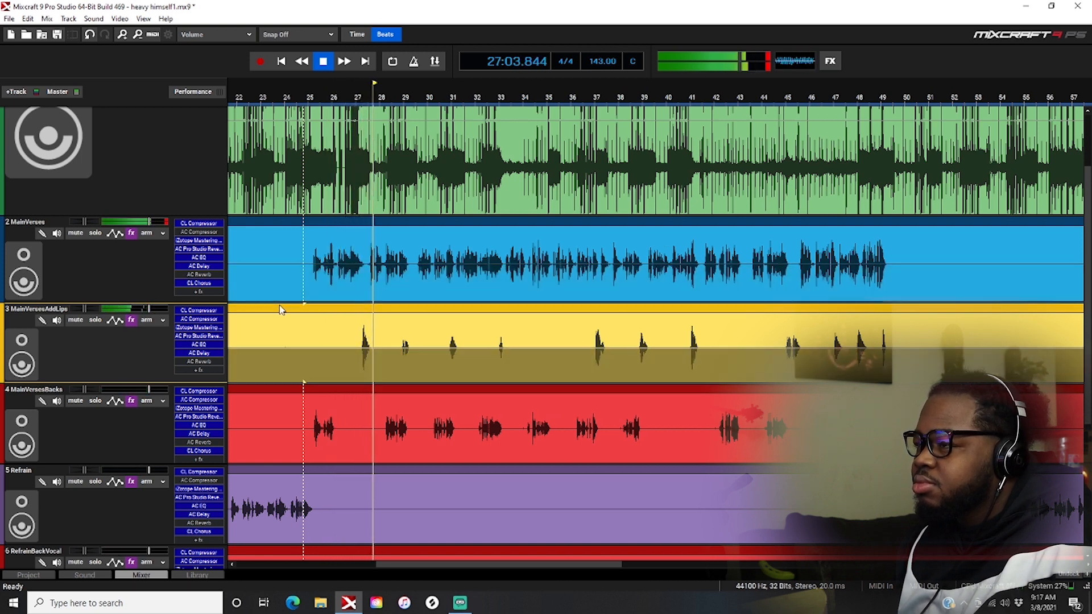
key(space)
Examine the Classic Compressor's settings on the MainVerses track and on the MainVersesBacks track, closing each one.
click(203, 222)
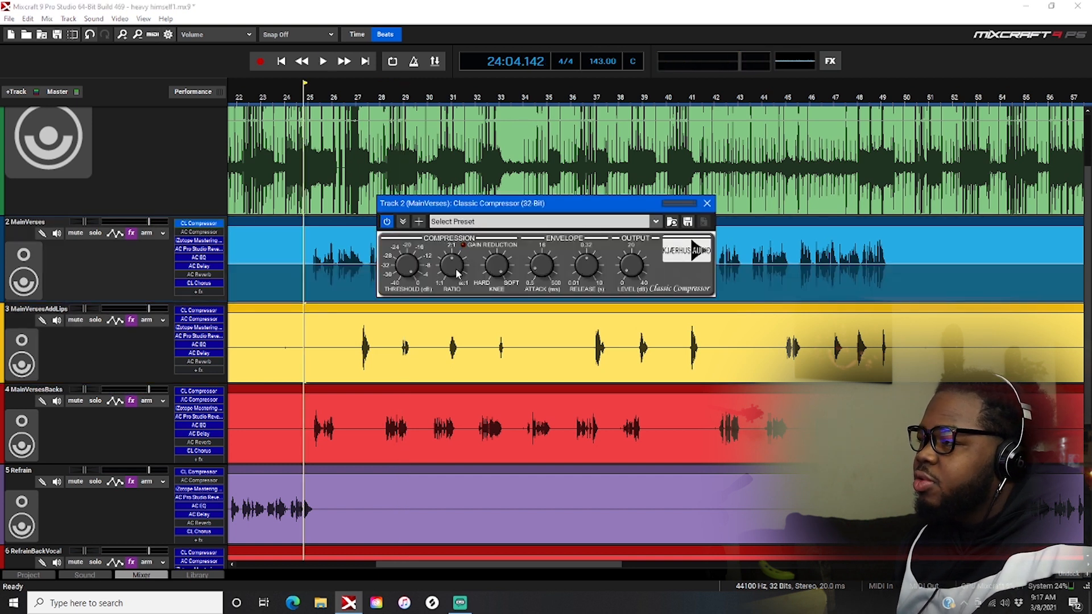
drag(457, 268, 469, 257)
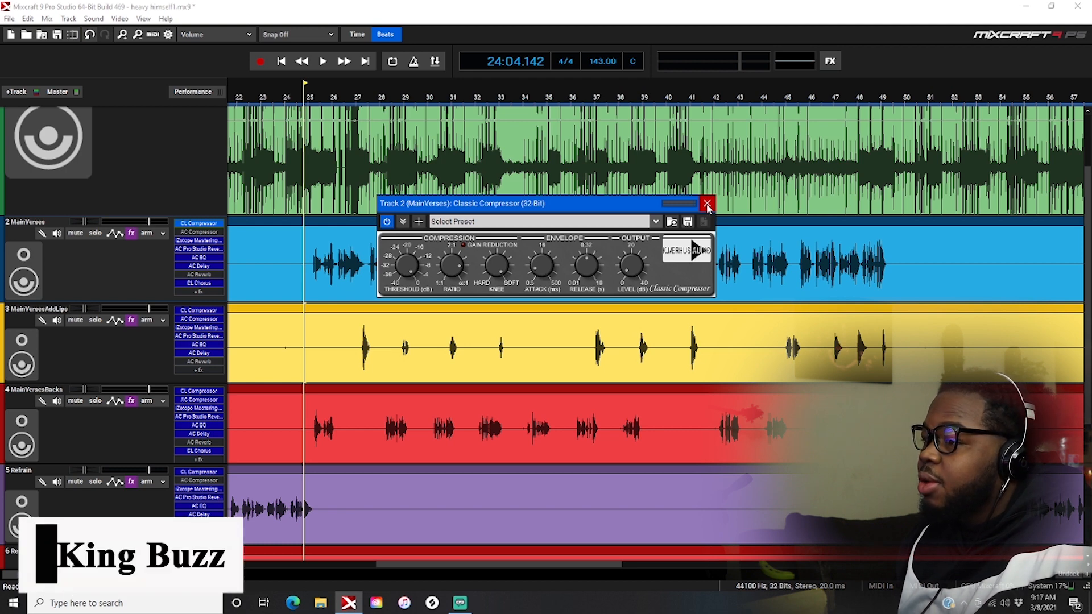
click(706, 204)
click(208, 392)
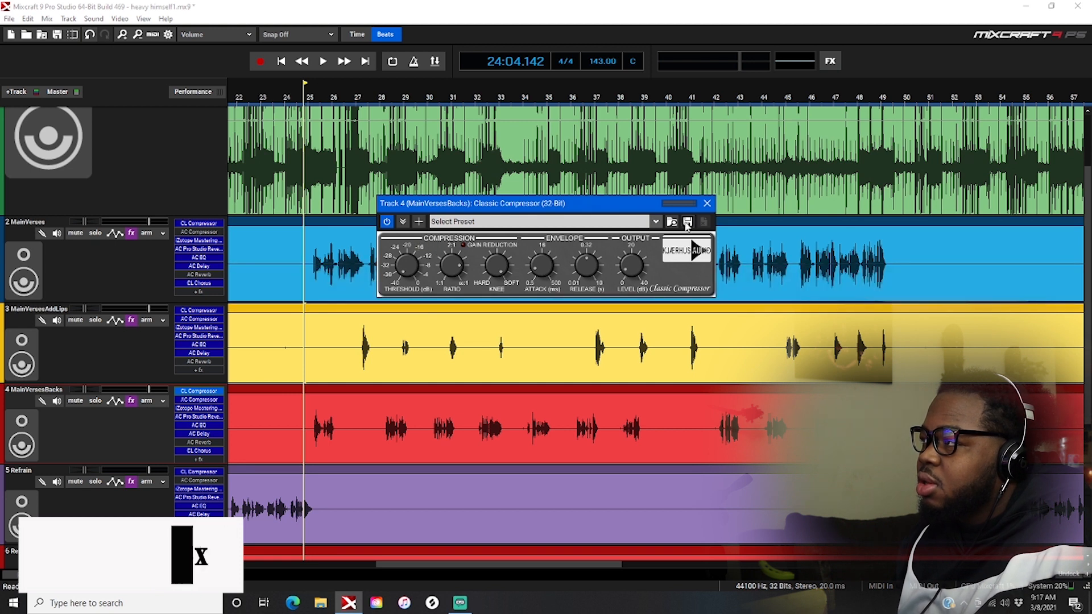
click(707, 203)
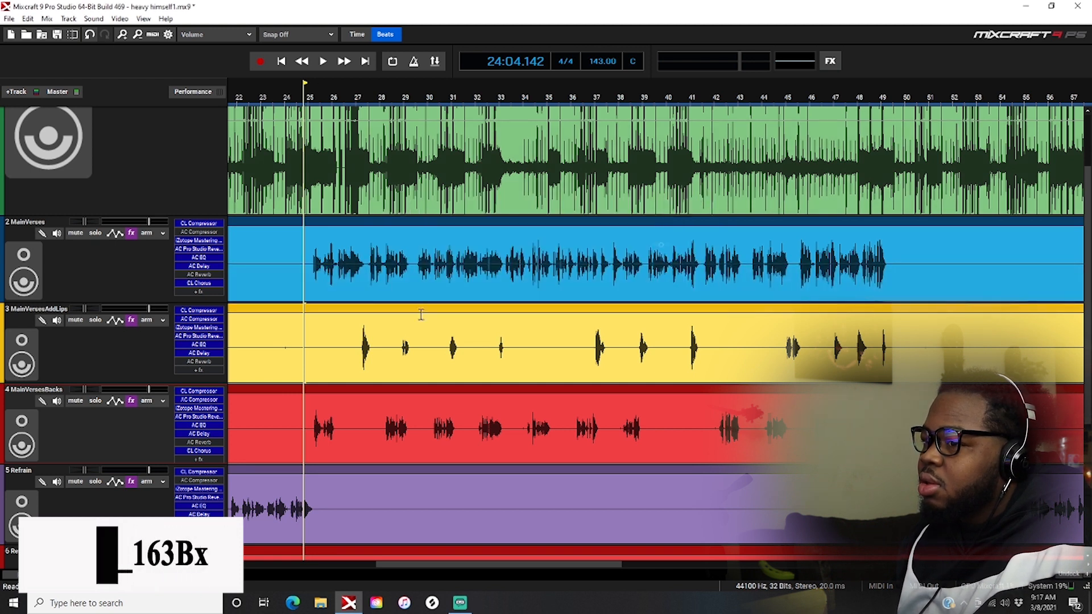
Examine the Classic Chorus's Mix setting on the MainVersesBacks track and close the effect.
click(199, 450)
drag(594, 274, 621, 252)
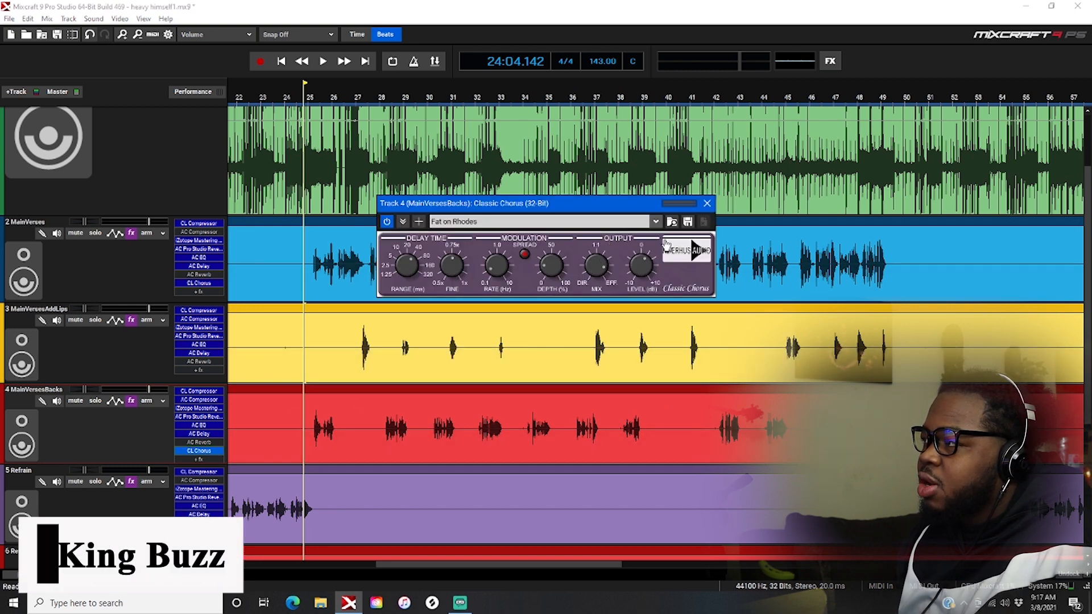
click(707, 203)
Fine-tune the output level and ratio of the MainVersesBacks track's Classic Compressor during playback from just before bar 25, then close it.
key(space)
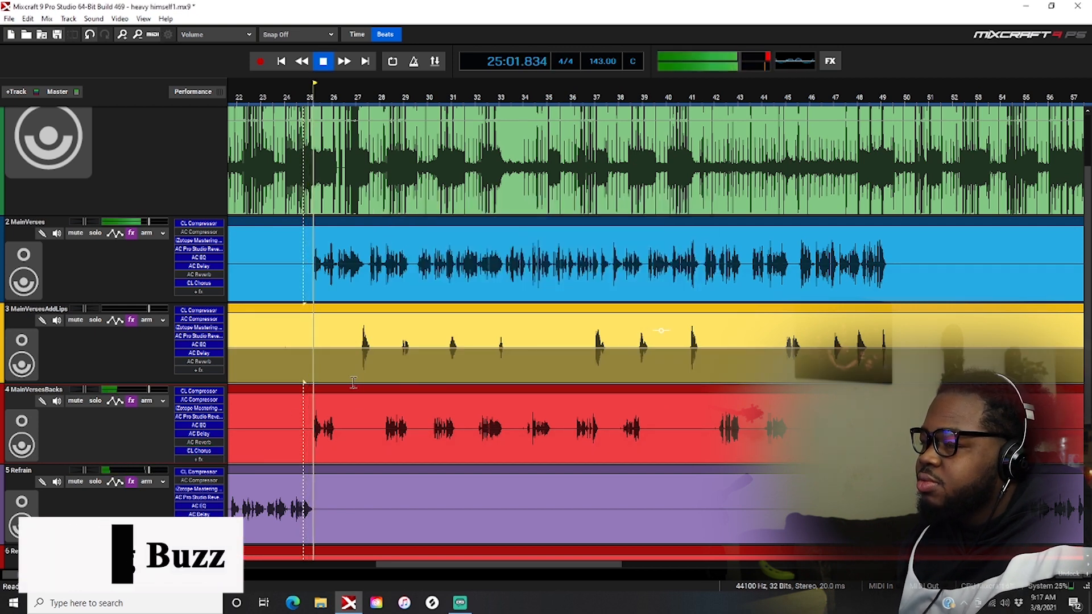
click(191, 393)
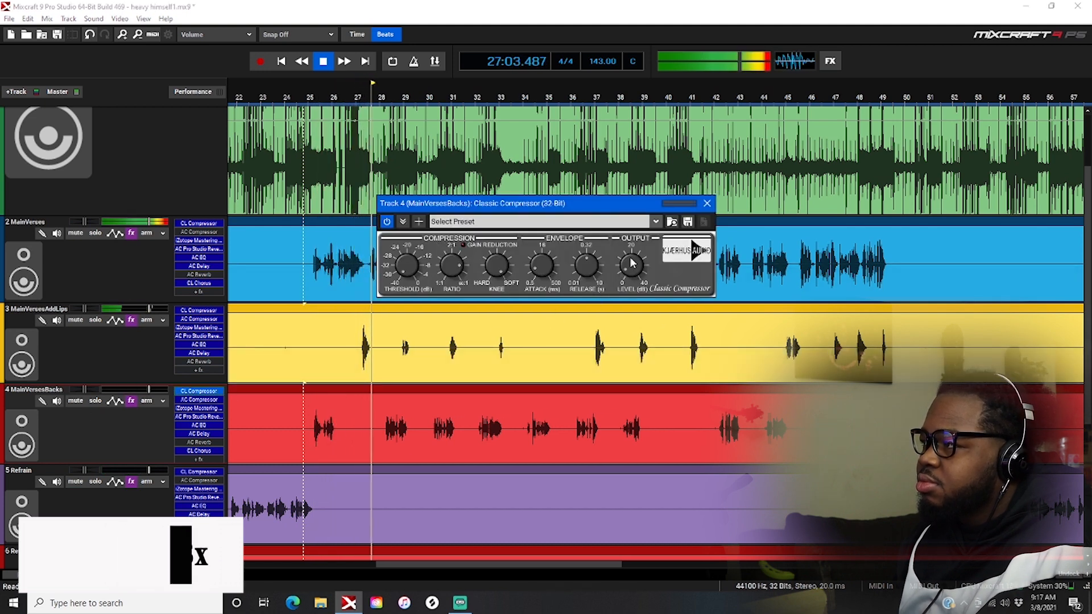
drag(630, 262, 632, 262)
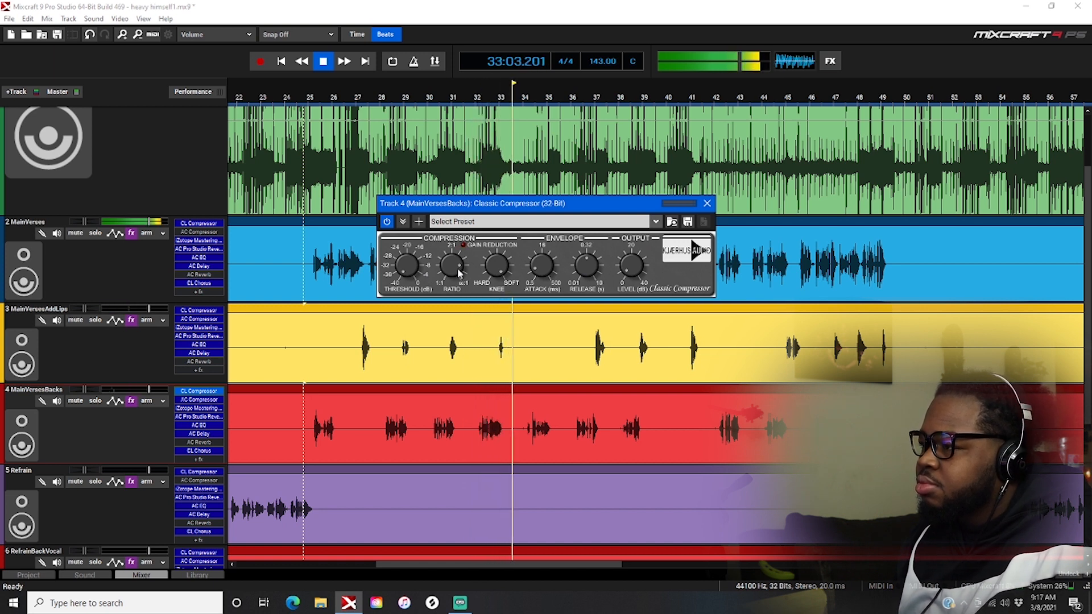
mouse_move(459, 272)
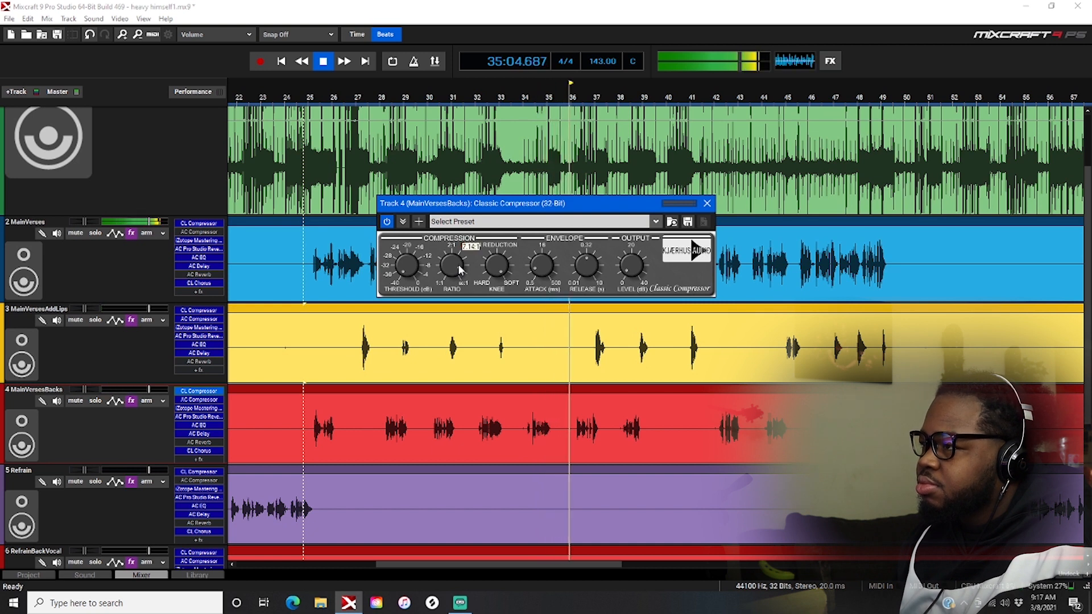
drag(459, 265, 460, 265)
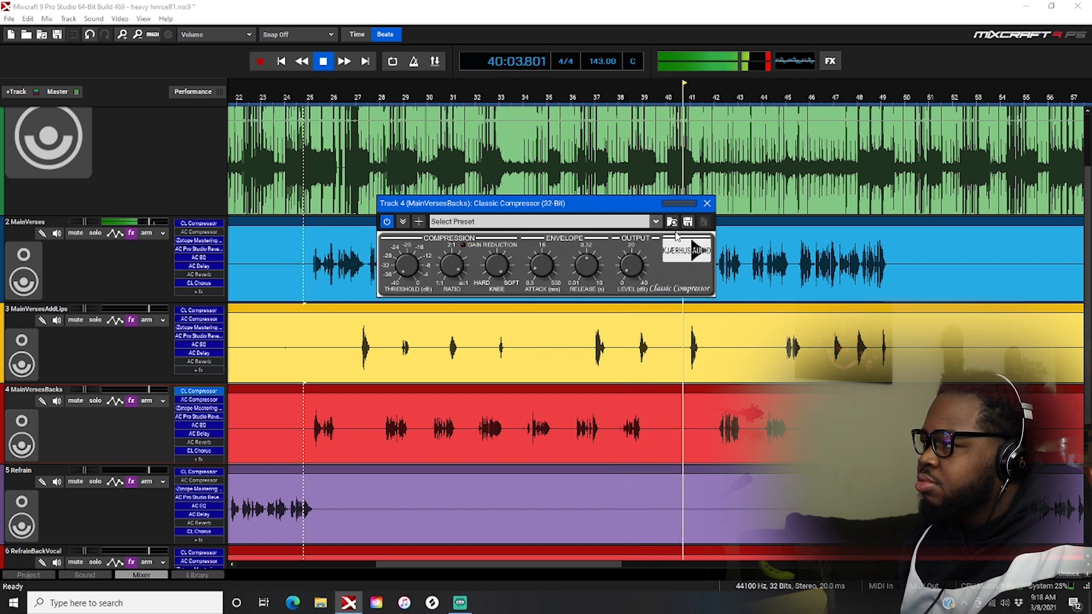
click(705, 205)
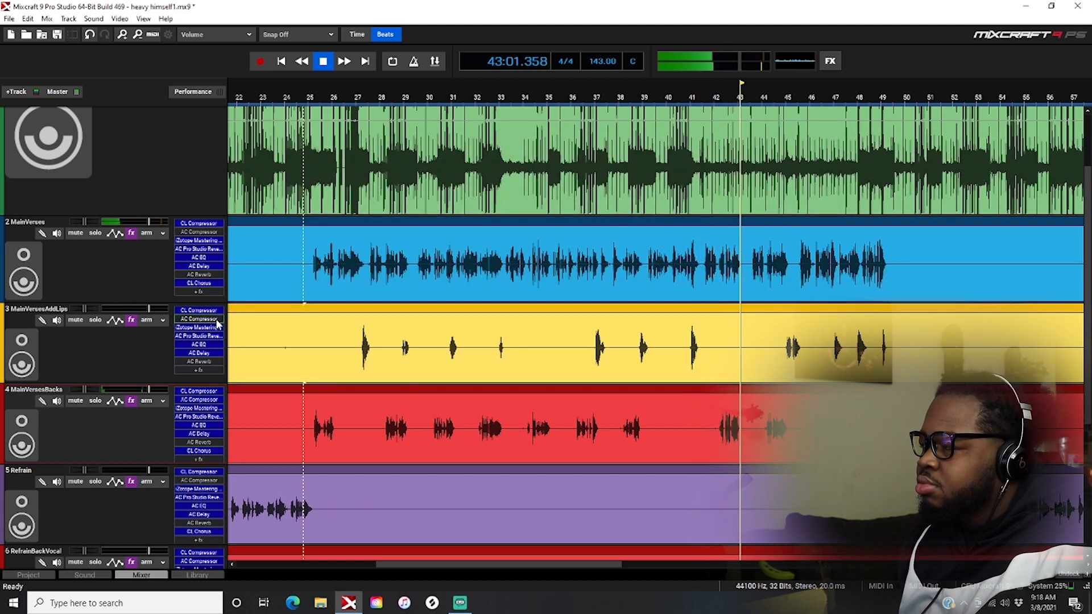
Stop playback and examine the Classic Compressor's output level on the MainVersesAddLips track, closing the effect.
click(270, 321)
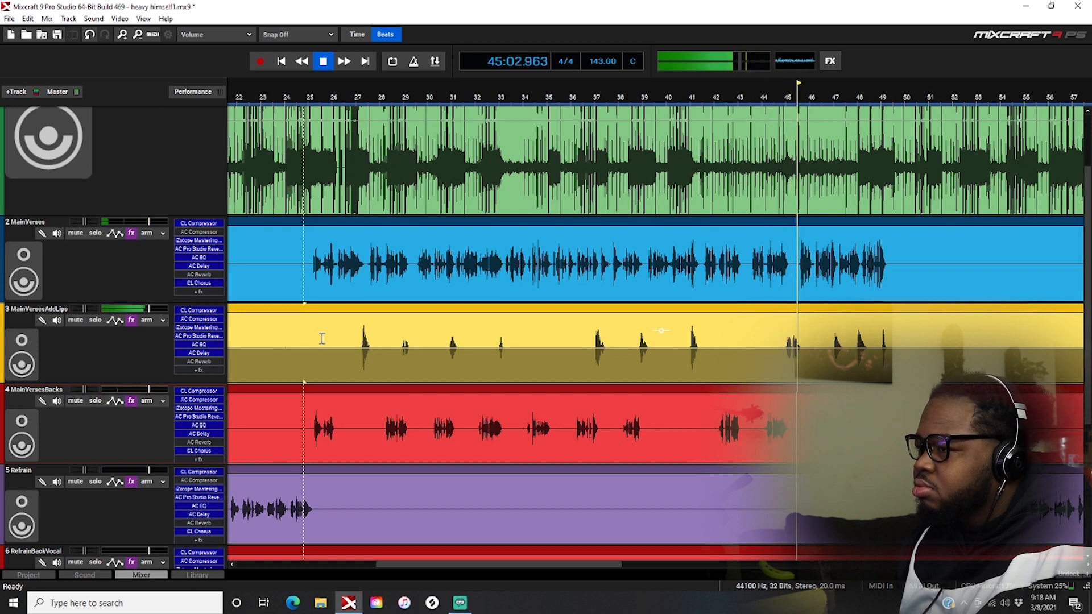
key(space)
click(211, 311)
click(236, 340)
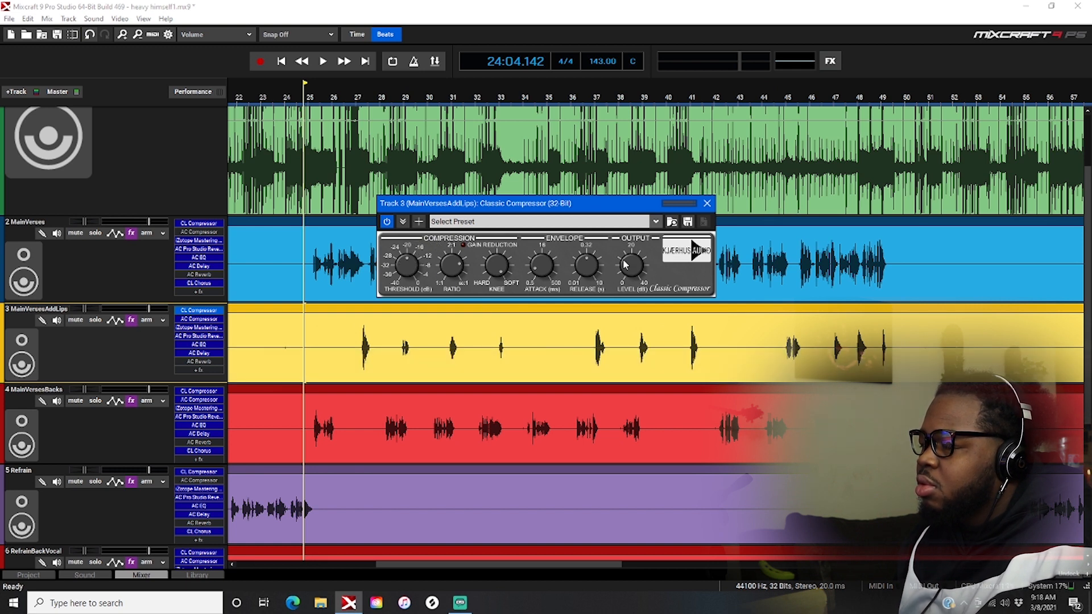
click(706, 203)
Audition the verse vocals from just before bar 25 and from the first ad-lib just after bar 27, stopping each time.
key(space)
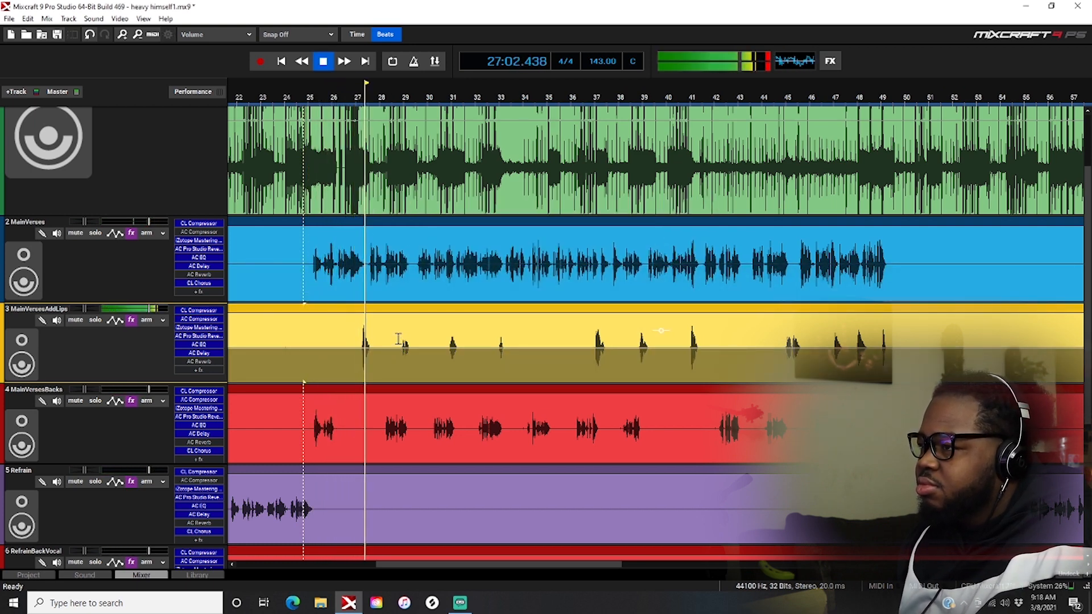
click(661, 245)
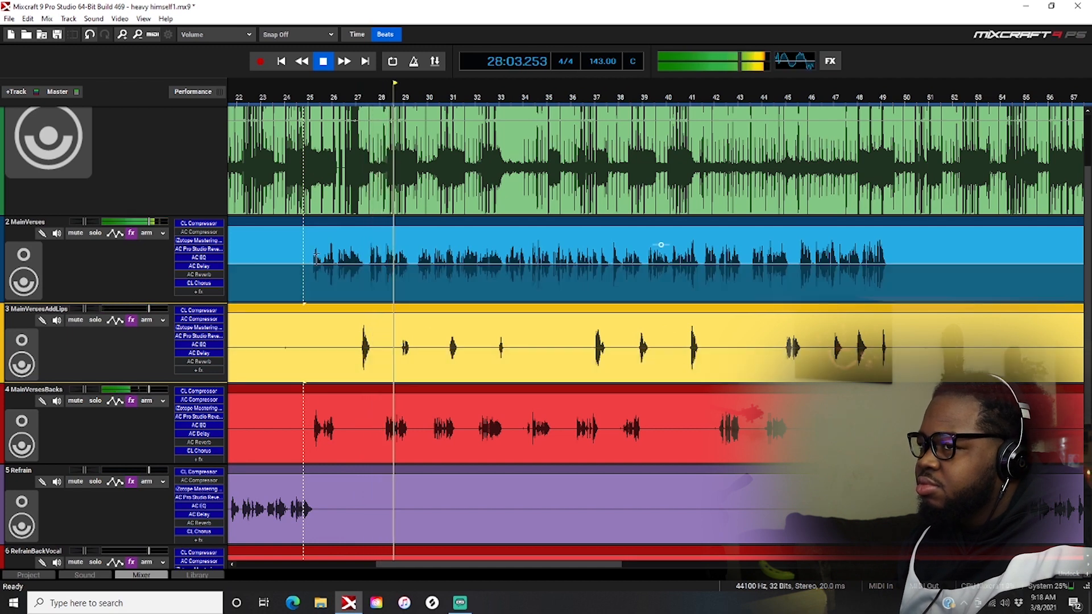
key(space)
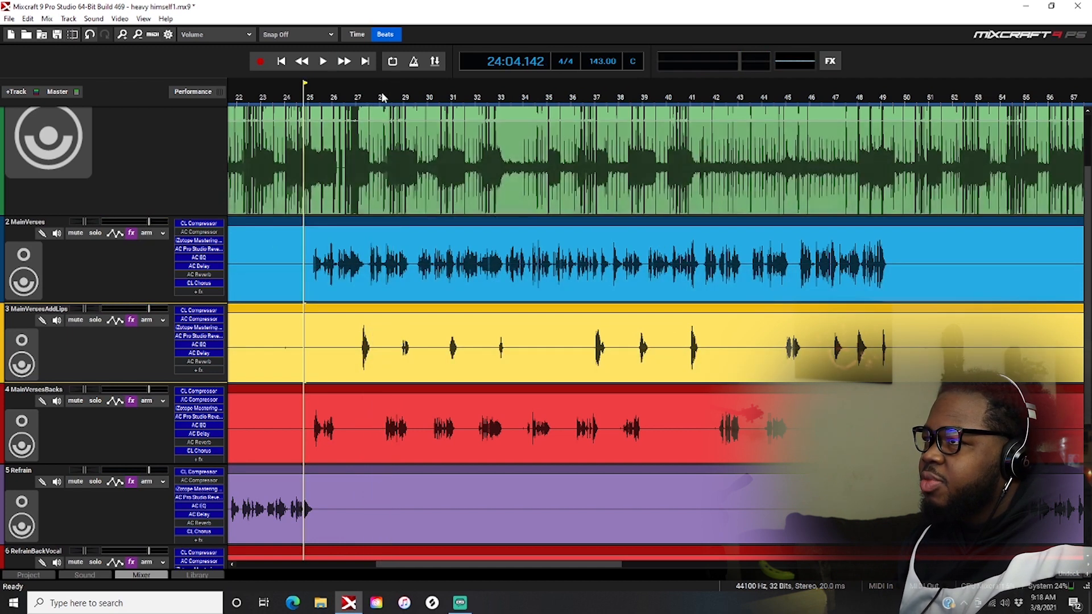
click(364, 97)
key(space)
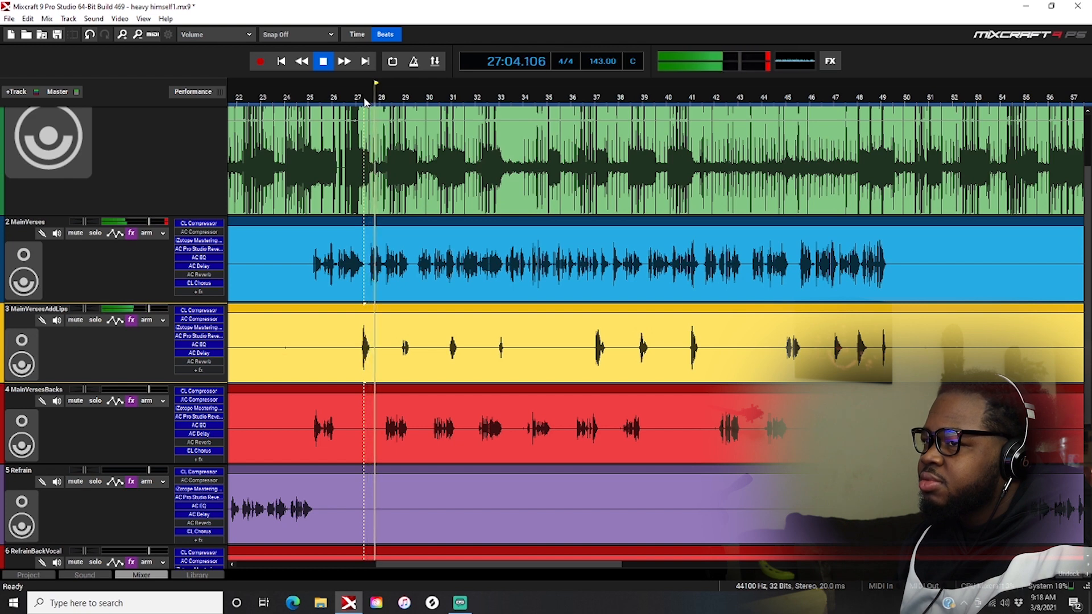
key(space)
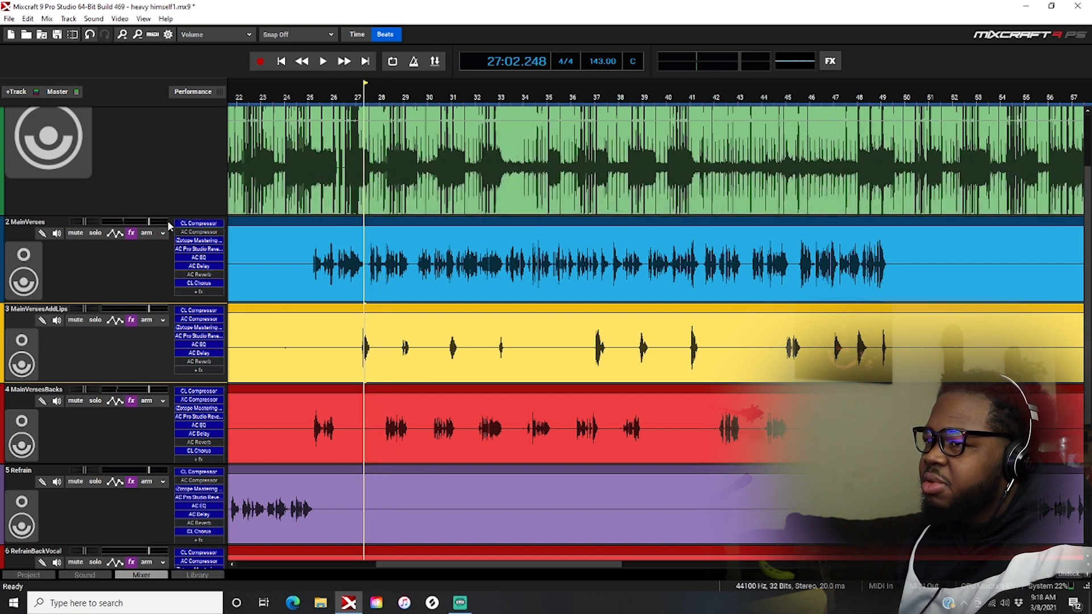
Examine the ratio and threshold in the MainVerses track's Classic Compressor while replaying short passages from the first ad-lib.
click(199, 223)
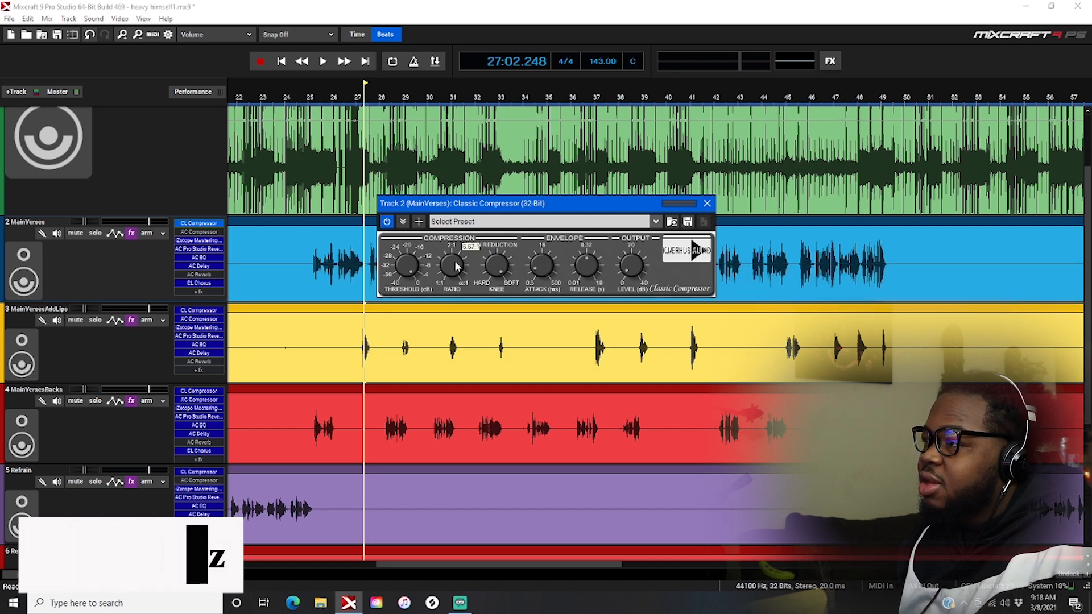
key(space)
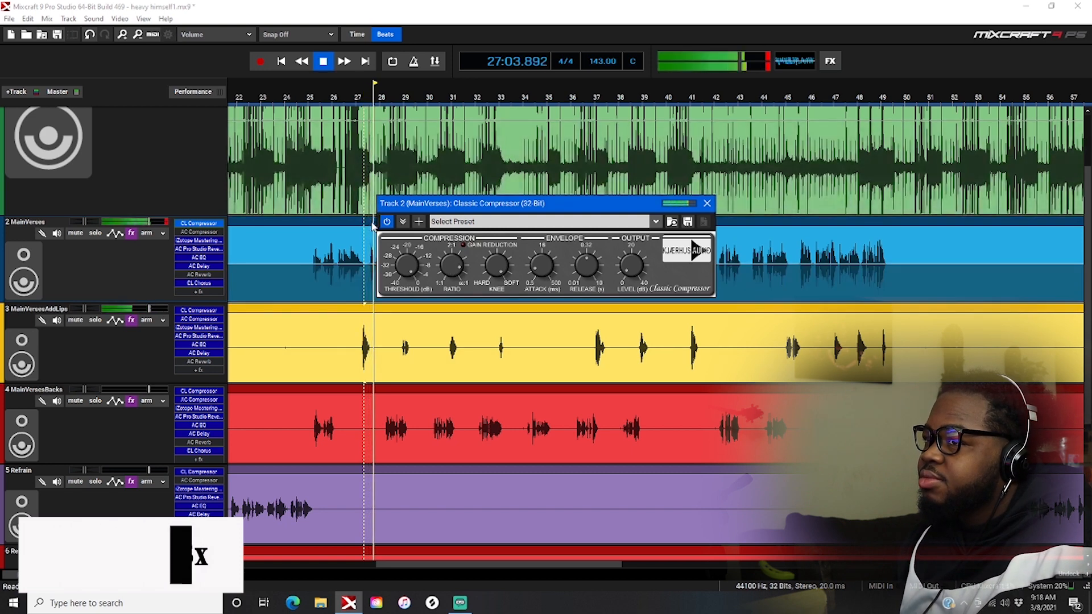
key(space)
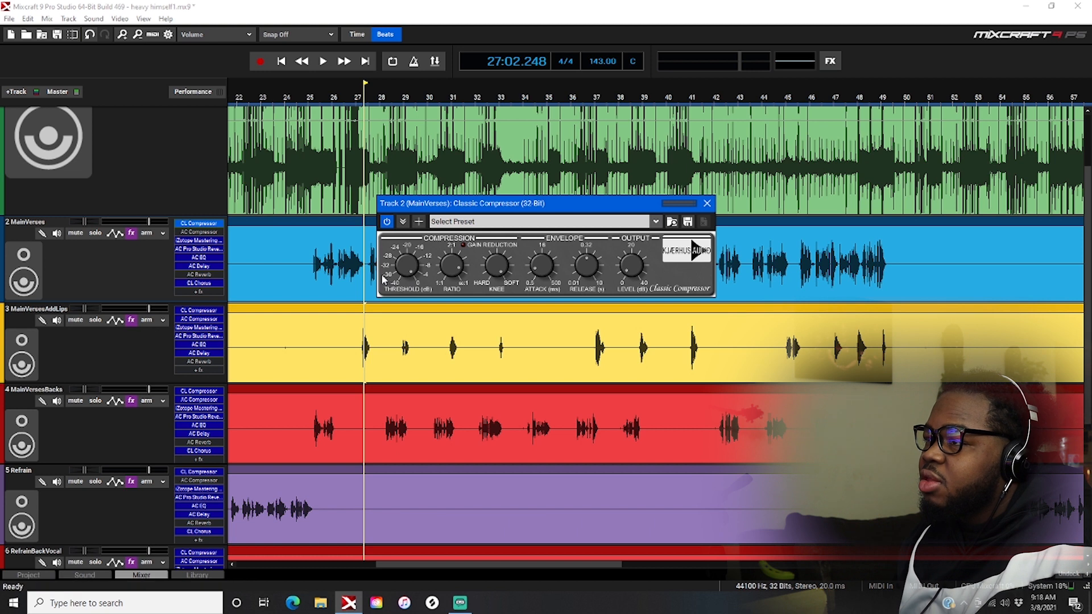
key(space)
key(space)
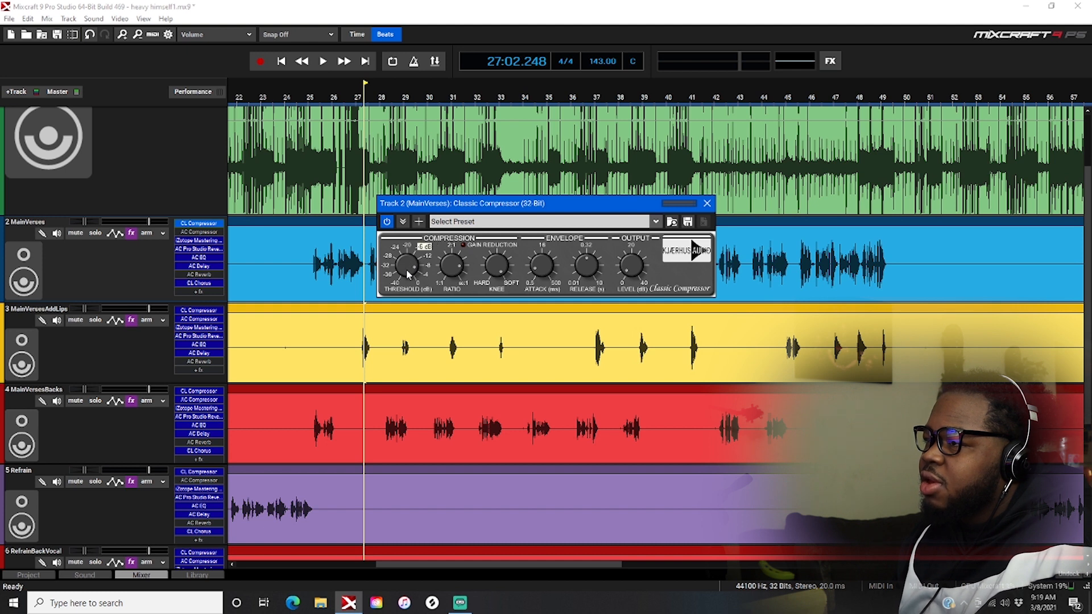
click(343, 308)
key(space)
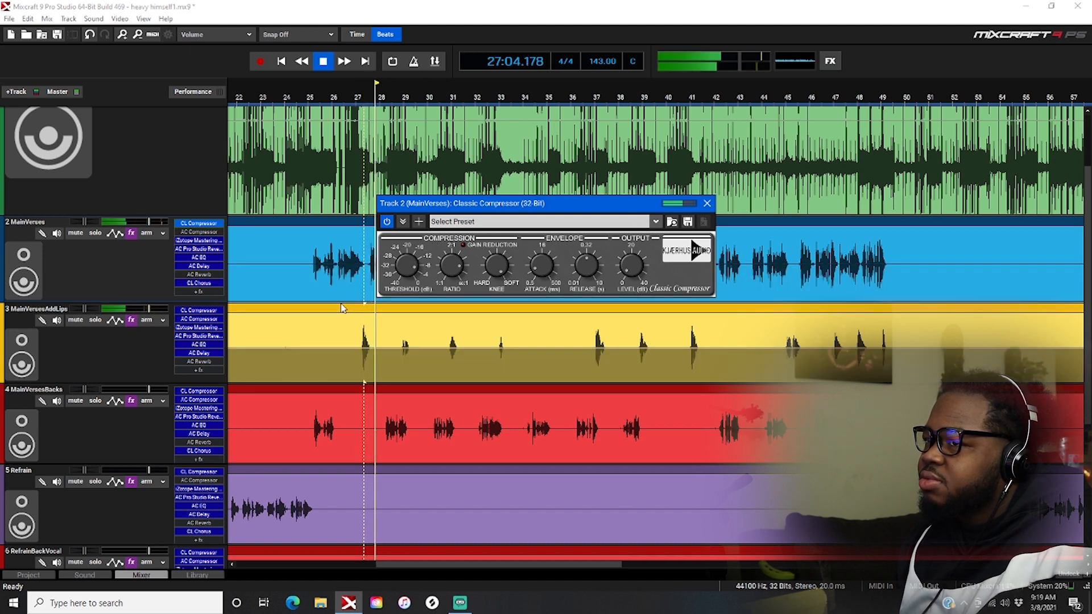
key(space)
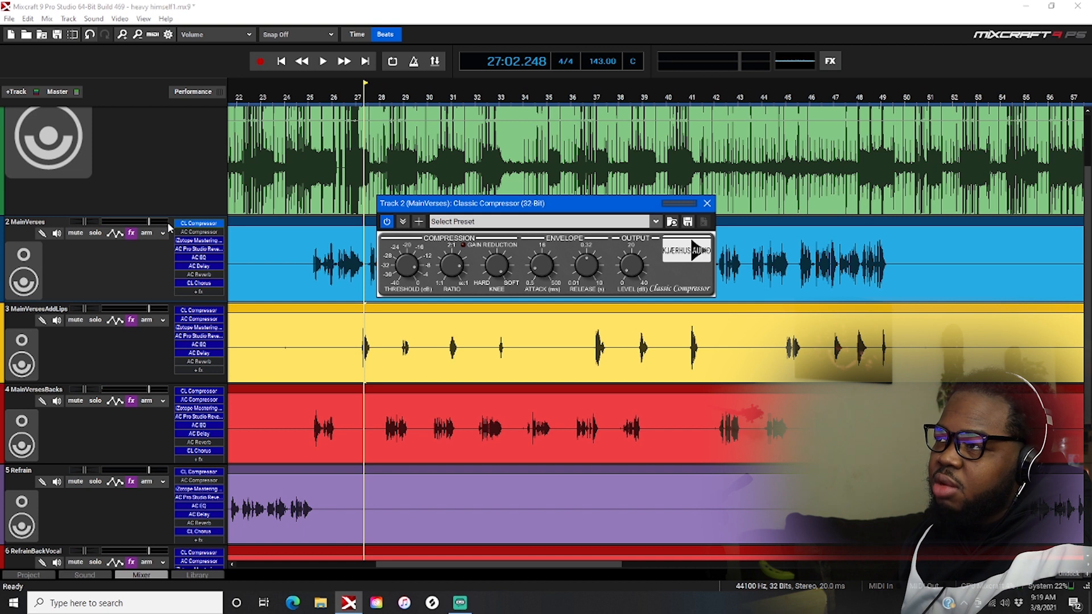
Audition the verse from the first ad-lib past bar 43, closing the MainVerses compressor during playback and stopping.
key(space)
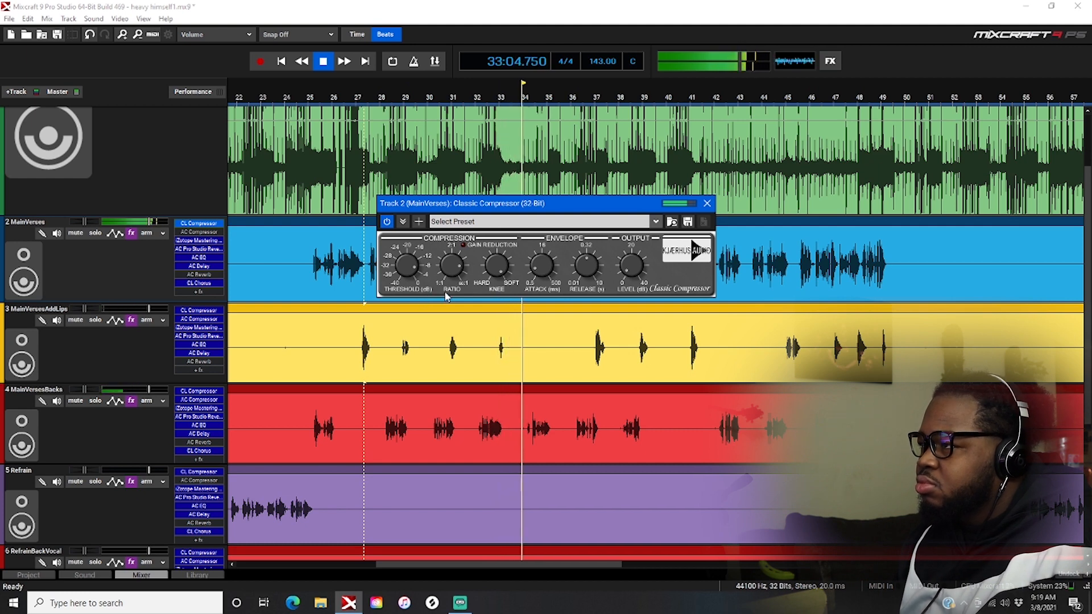
click(706, 204)
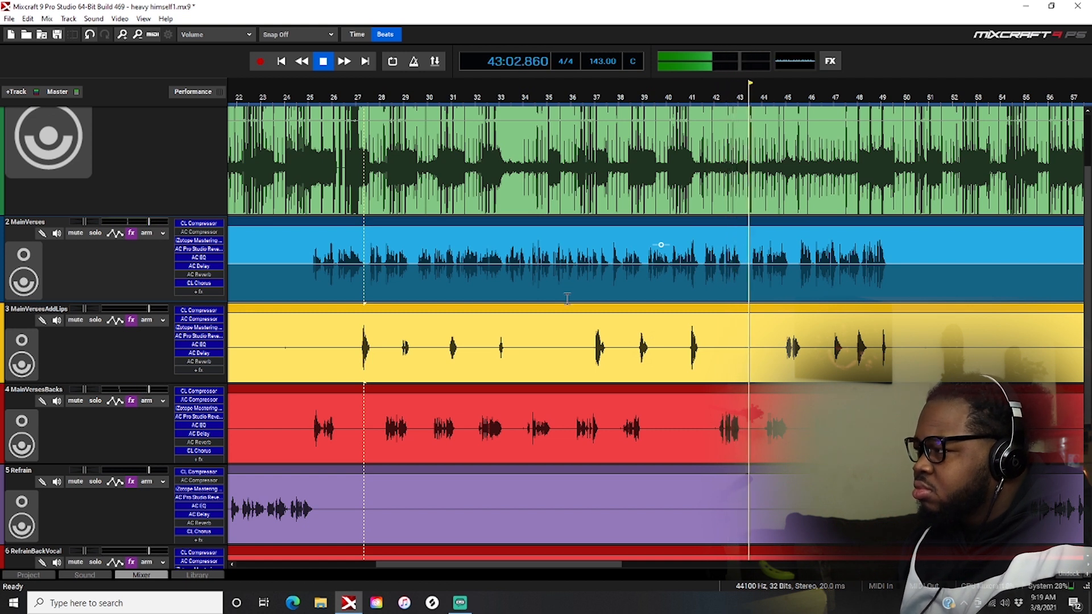
key(space)
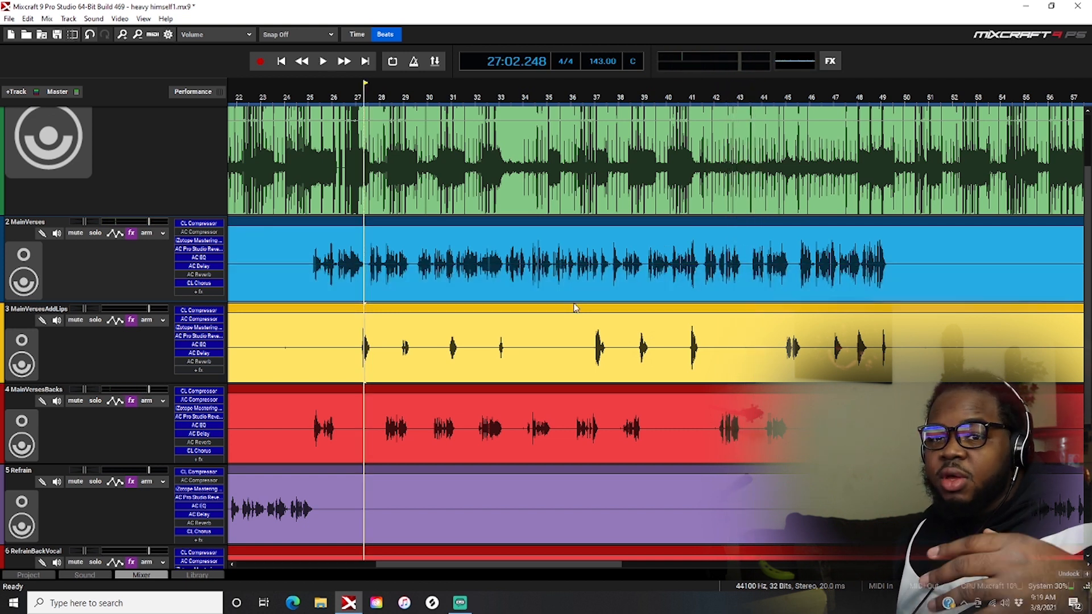
click(560, 323)
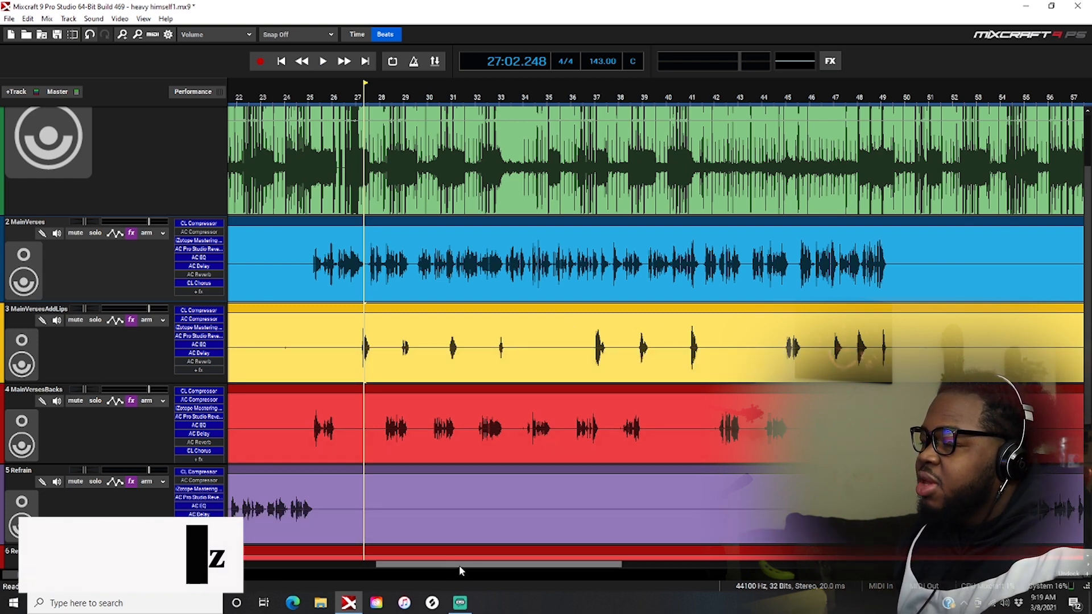
Compare the sound of the verse opening at bar 25 with the refrain opening just after bar 9, stopping playback after each.
drag(459, 565, 328, 565)
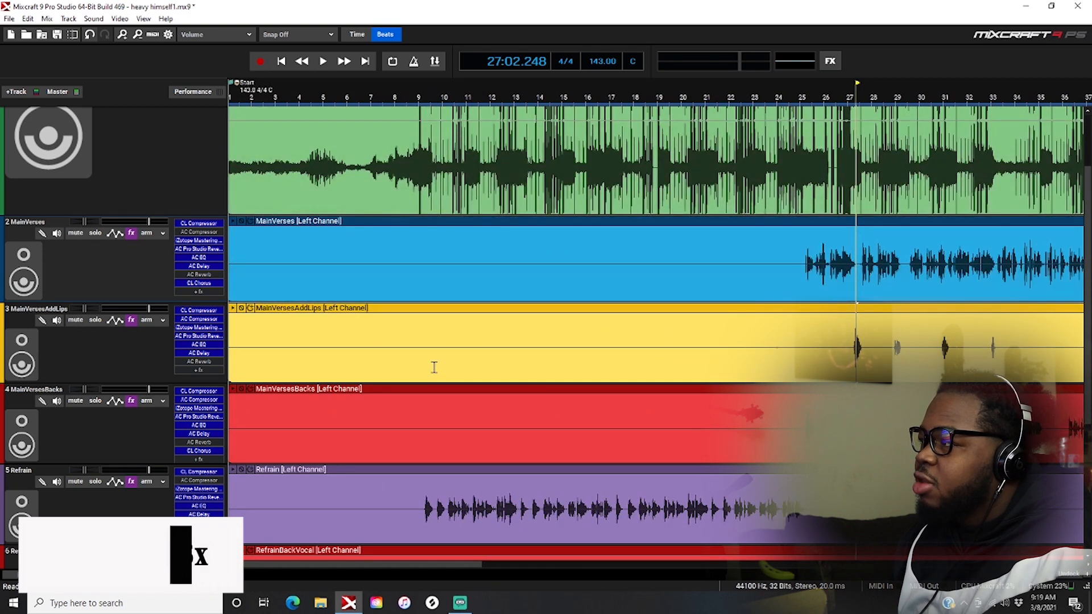
drag(348, 565, 479, 570)
click(367, 87)
key(space)
key(space)
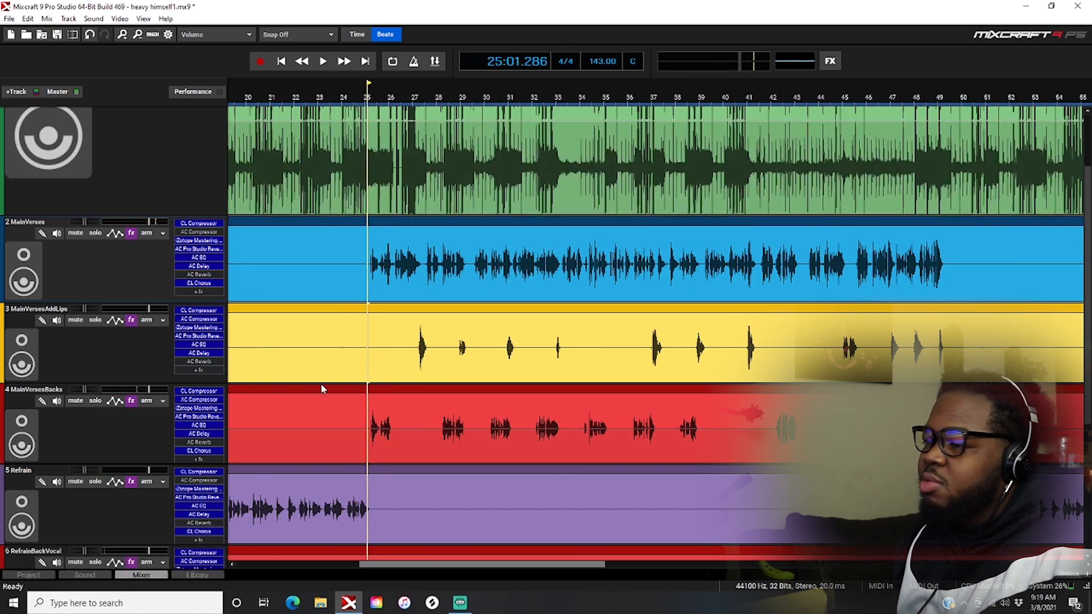
drag(415, 564, 267, 562)
click(405, 94)
key(space)
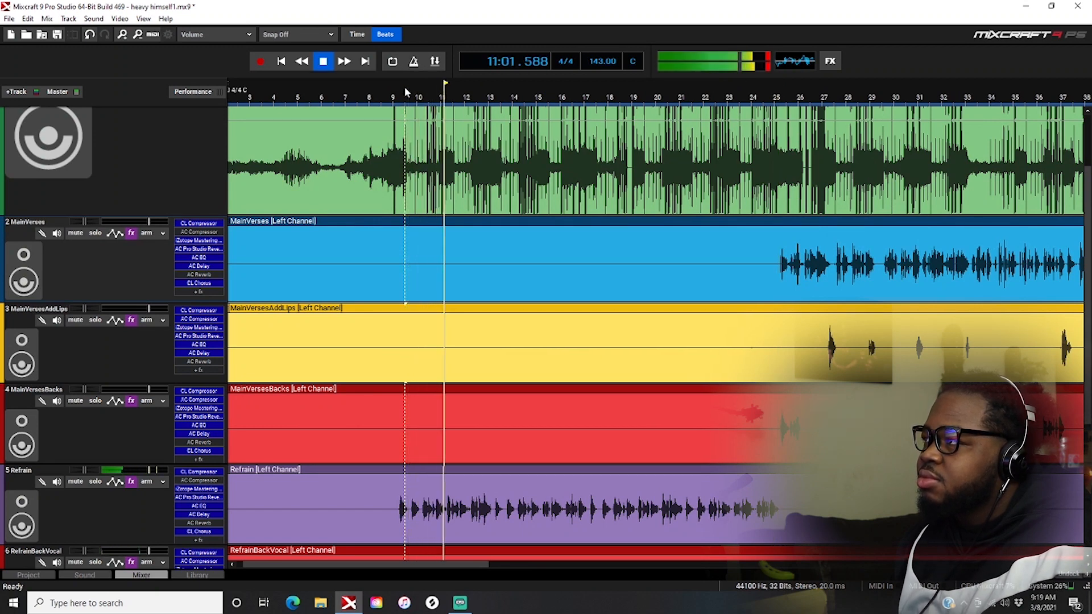
key(space)
Examine the Classic EQ settings on the drill beat track and close the effect.
drag(426, 563, 552, 572)
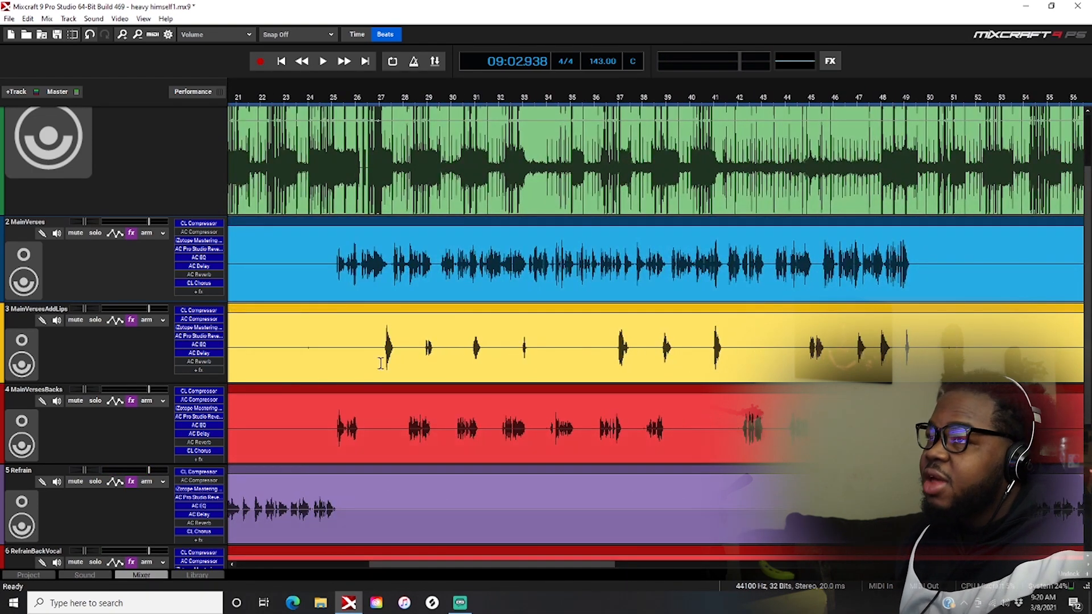
scroll(546, 336, up, 2)
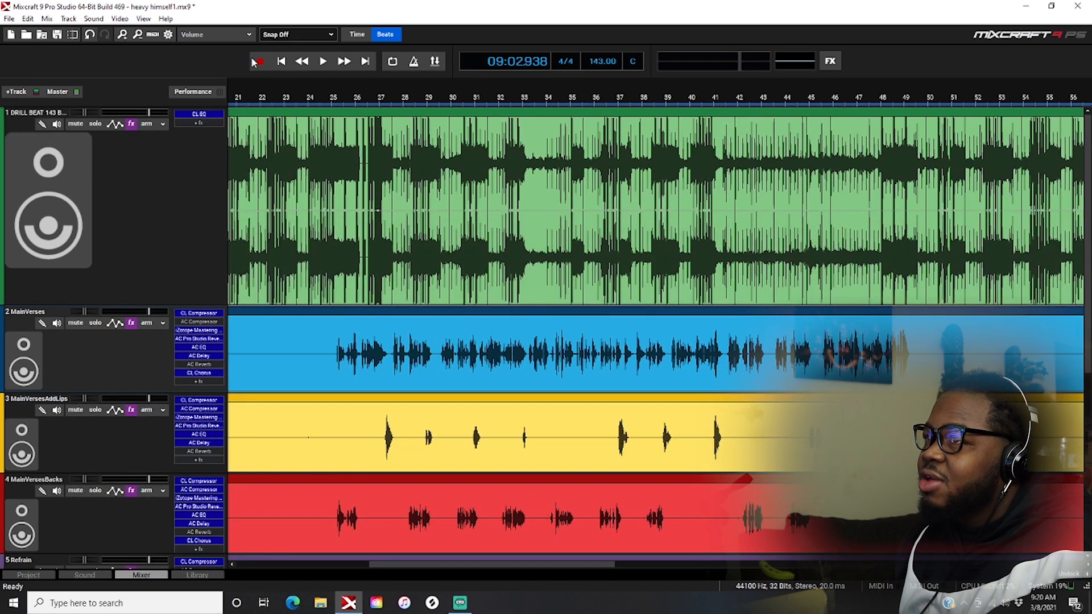
click(184, 114)
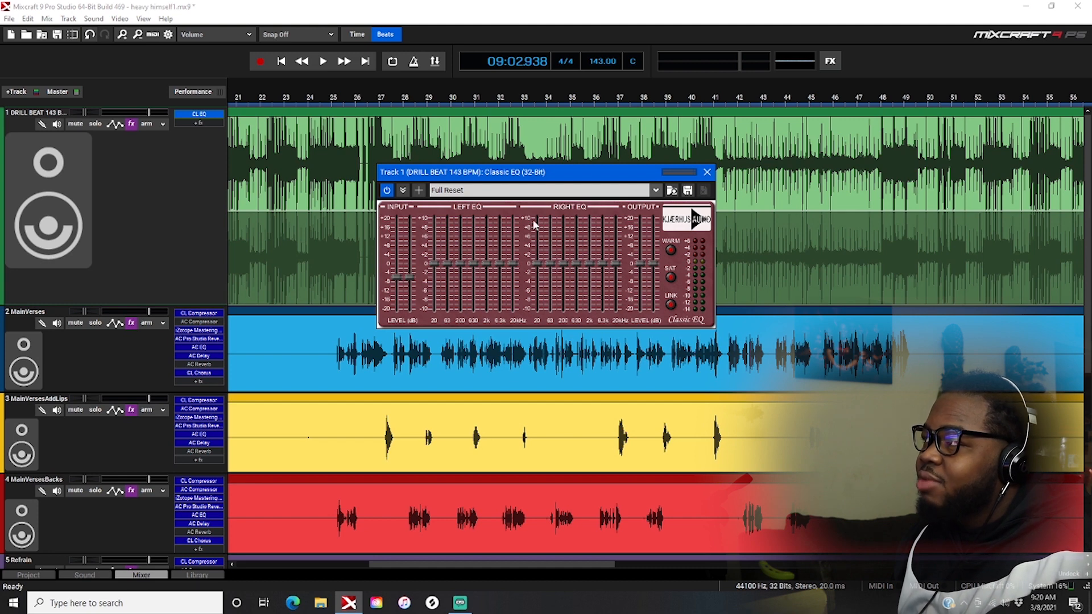
click(707, 172)
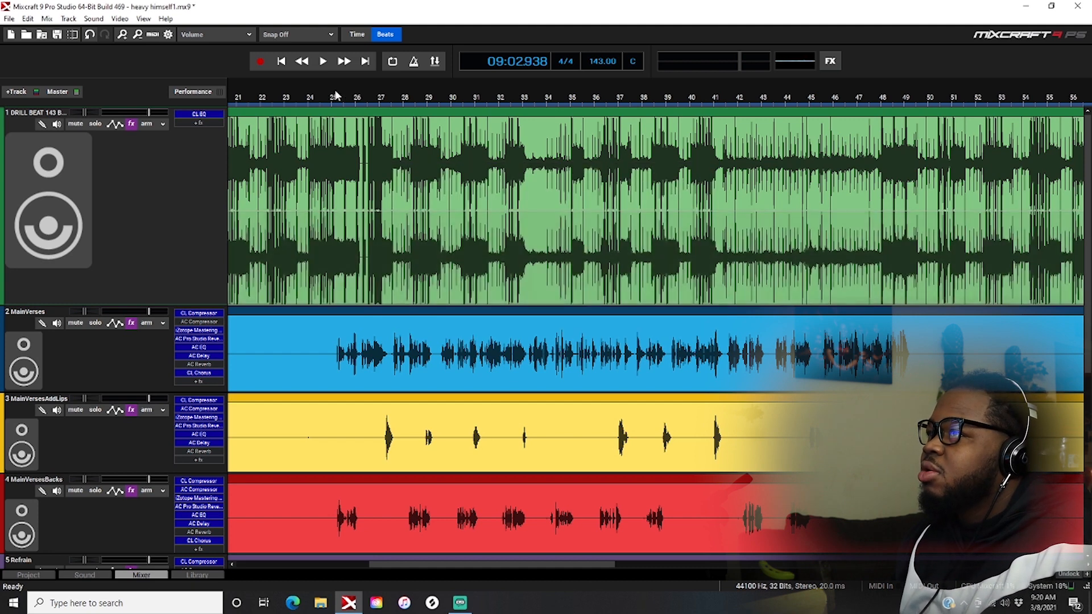
Audition the full mix from just after bar 24 through bar 49, checking and closing the beat's Classic EQ during playback.
click(316, 94)
key(space)
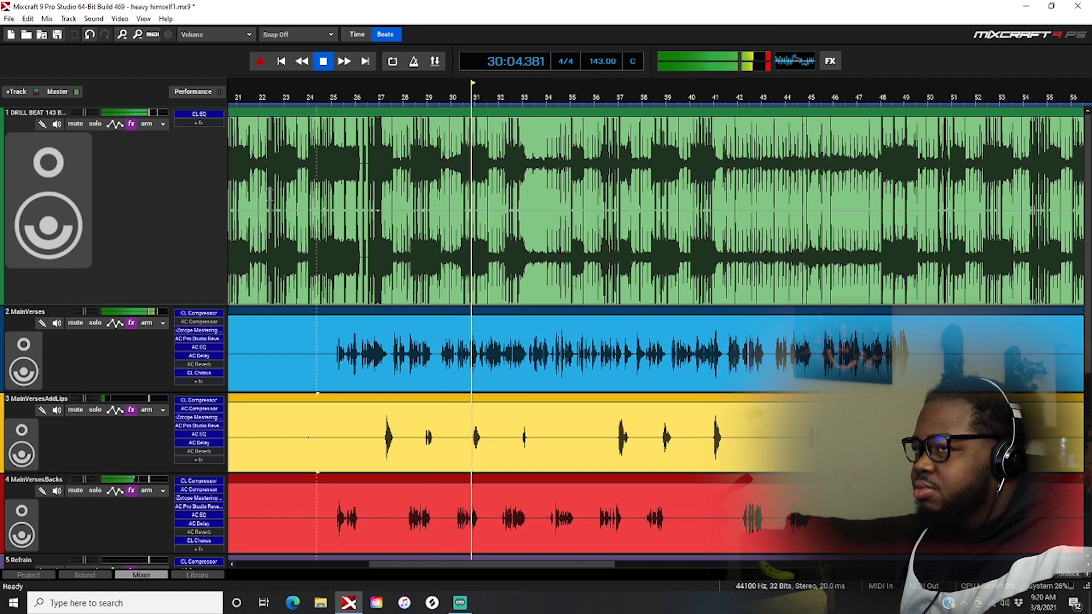
click(199, 113)
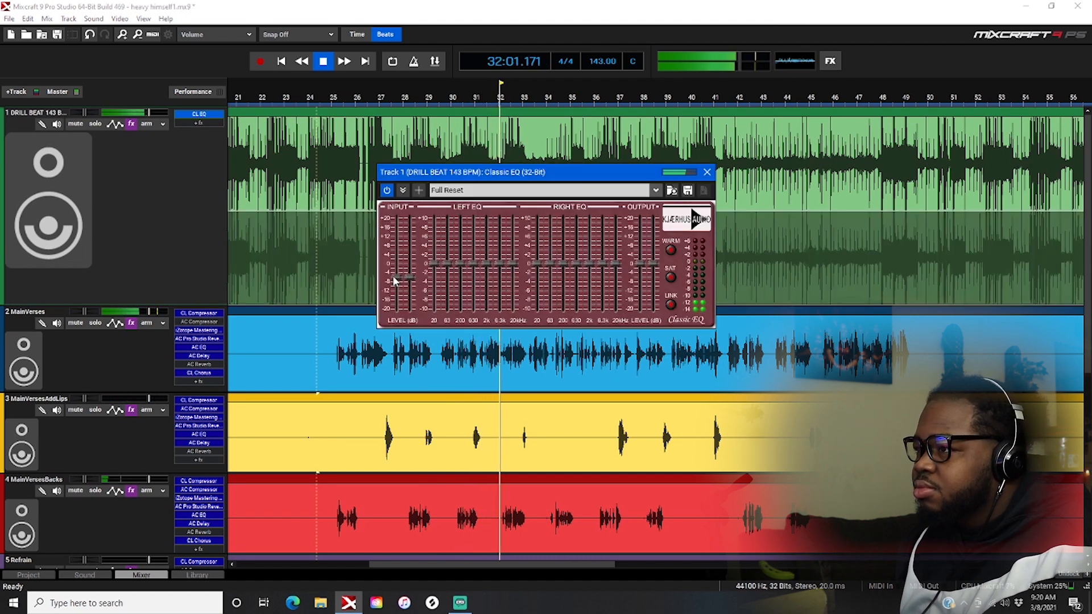
click(706, 172)
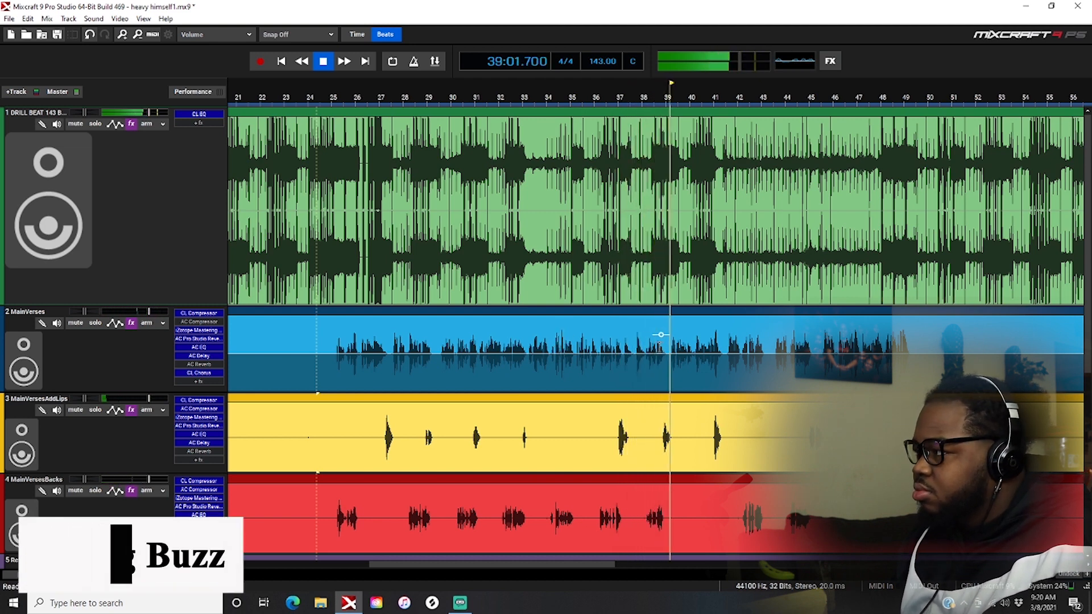
scroll(569, 352, down, 3)
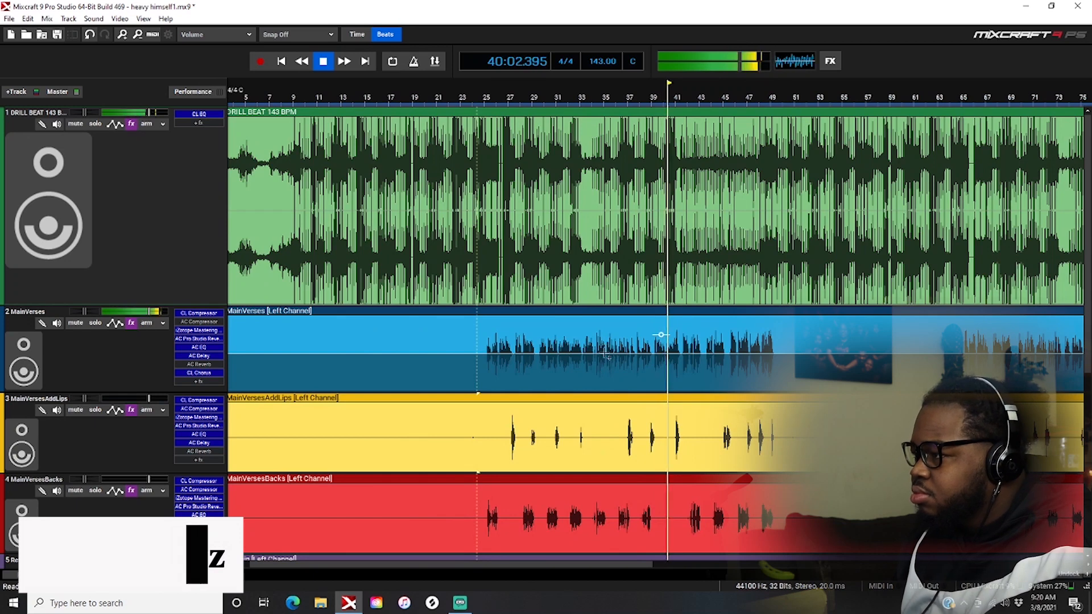
scroll(598, 367, down, 2)
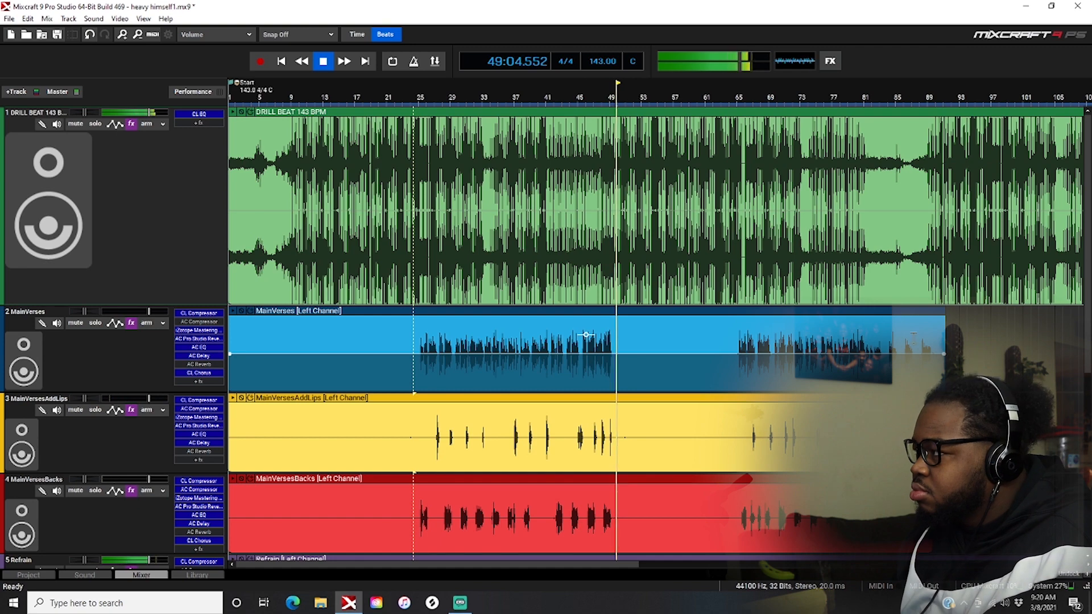
Stop playback and look over the verse and refrain vocal tracks below the drill beat.
scroll(644, 386, down, 5)
key(space)
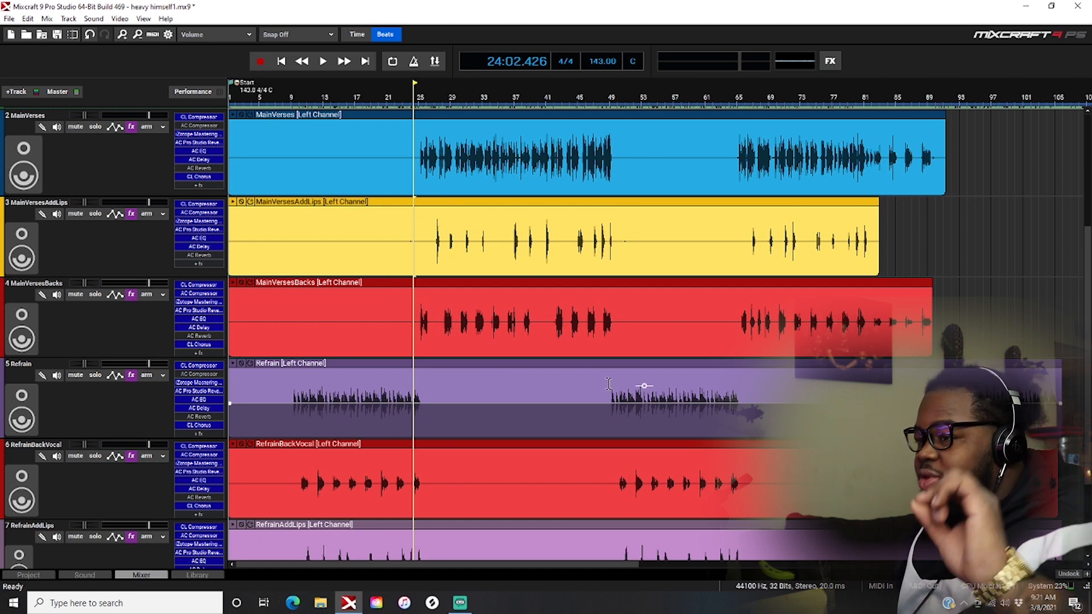
scroll(608, 383, down, 3)
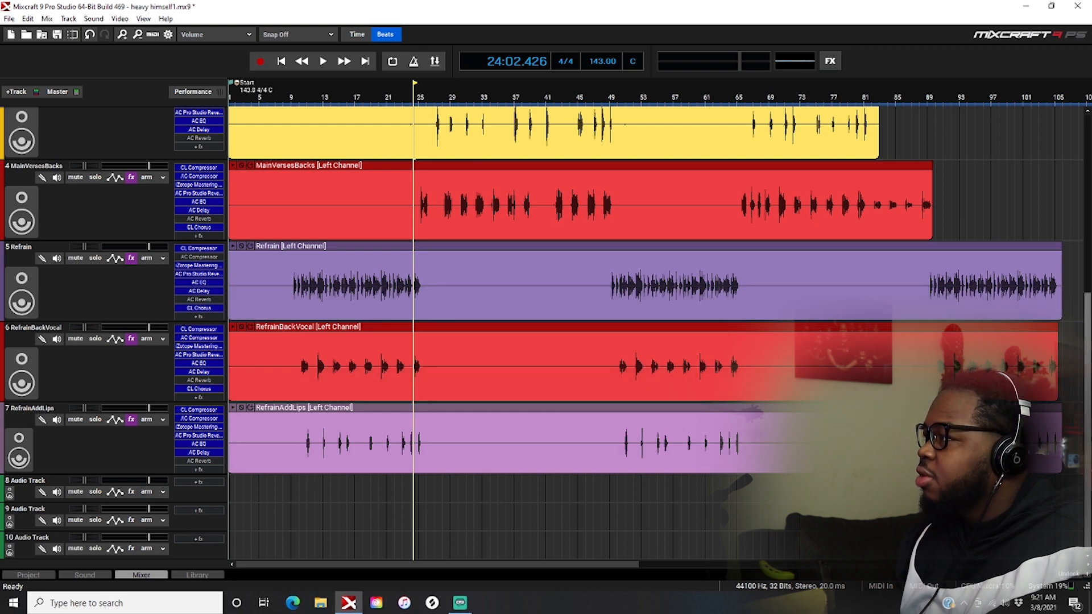
scroll(871, 328, up, 5)
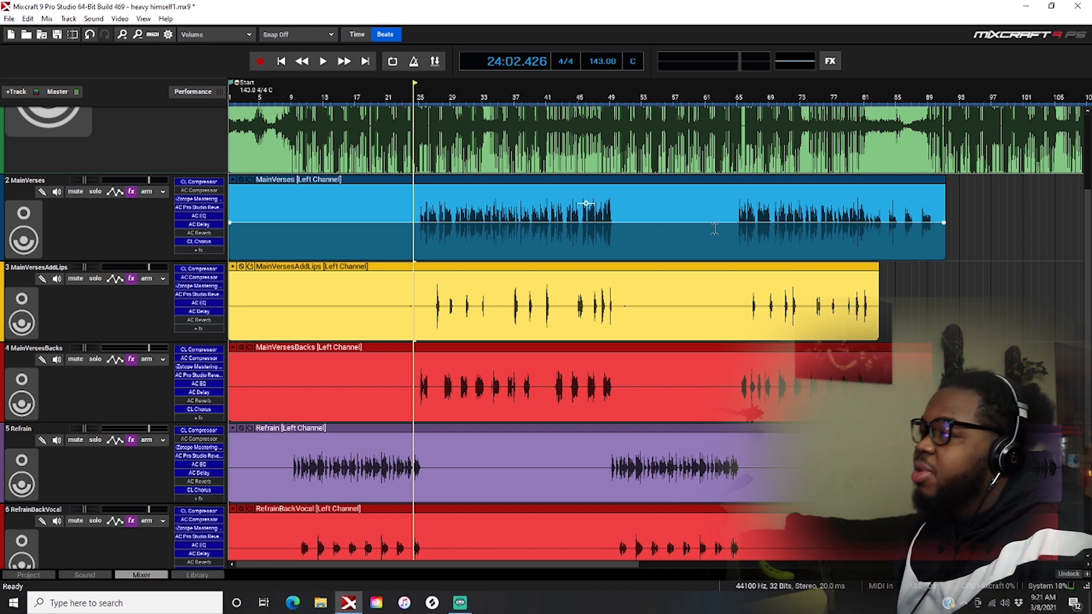
mouse_move(1086, 295)
mouse_down()
mouse_move(1086, 238)
mouse_move(1087, 283)
mouse_up()
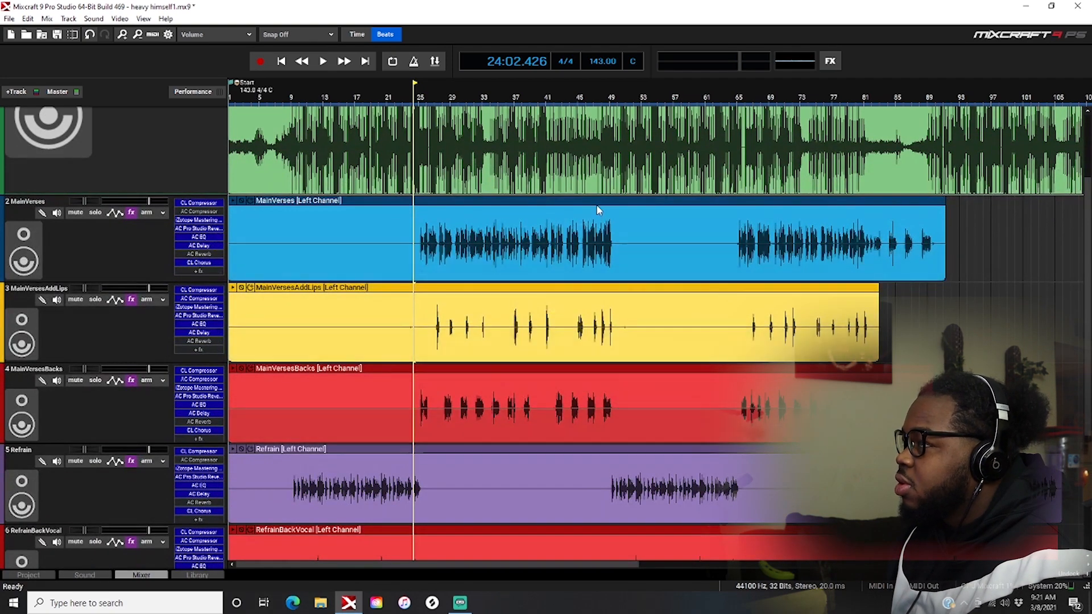
Audition the first verse around bar 39, stop, and play the second verse from just after bar 65.
key(space)
click(539, 91)
key(space)
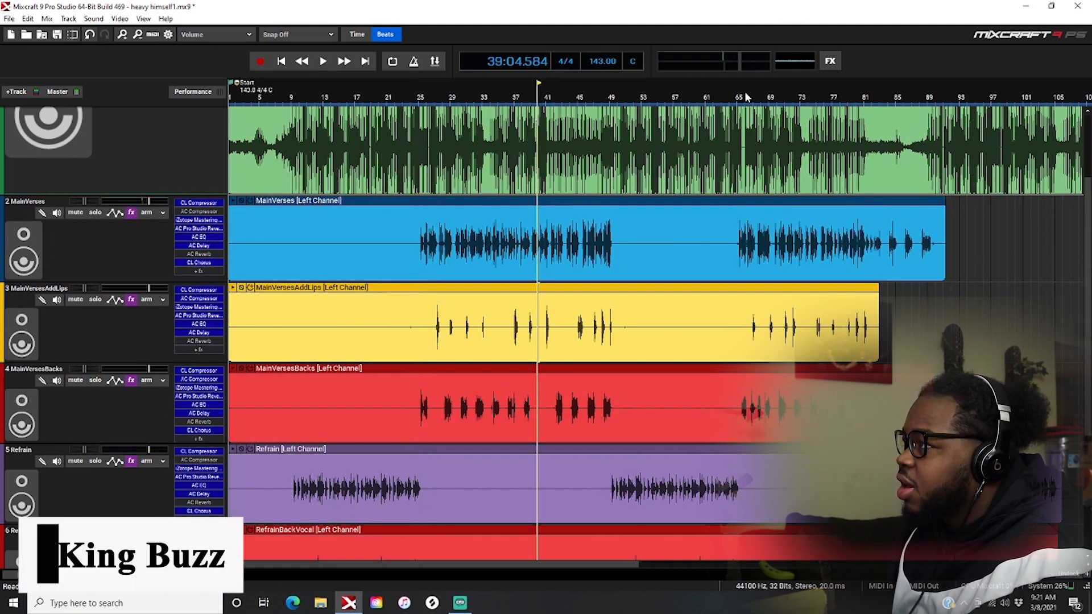
click(739, 98)
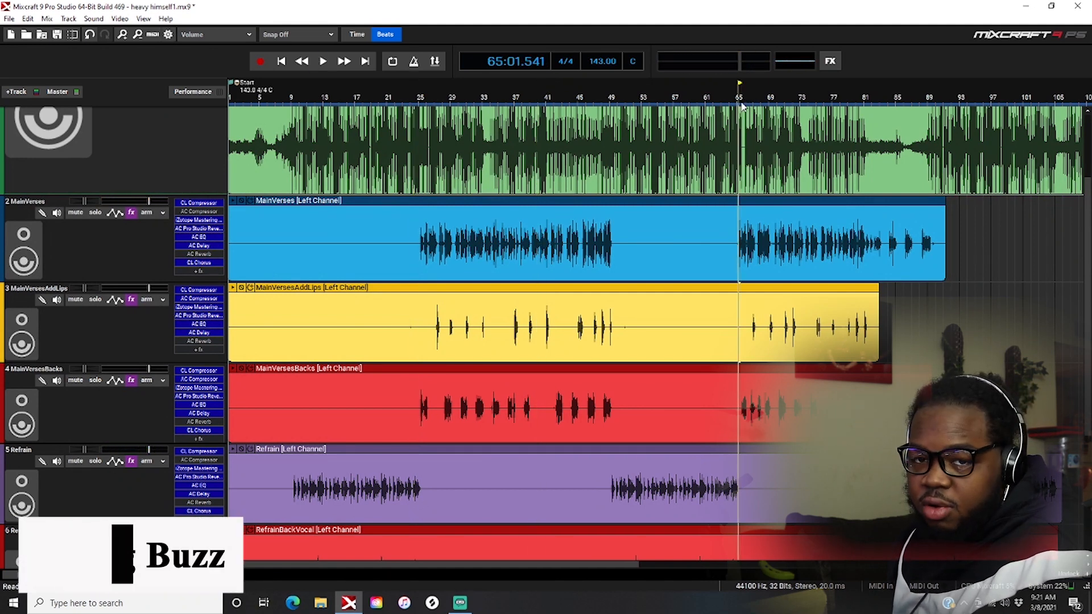
click(741, 130)
key(space)
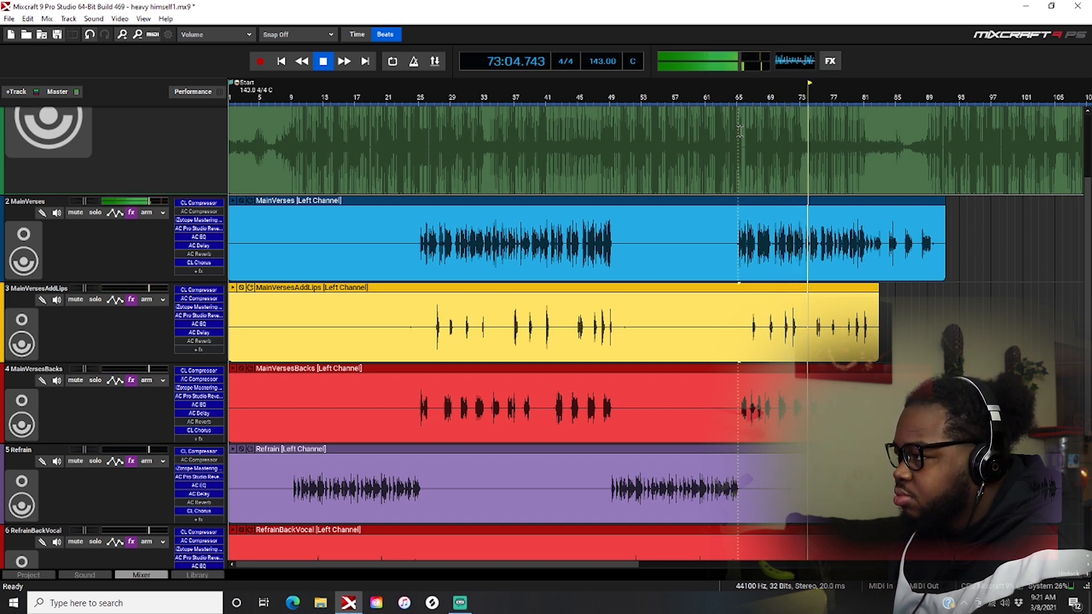
Slightly lower the high-frequency band of the MainVerses iZotope Mastering Essentials equalizer during playback and close the effect.
click(198, 219)
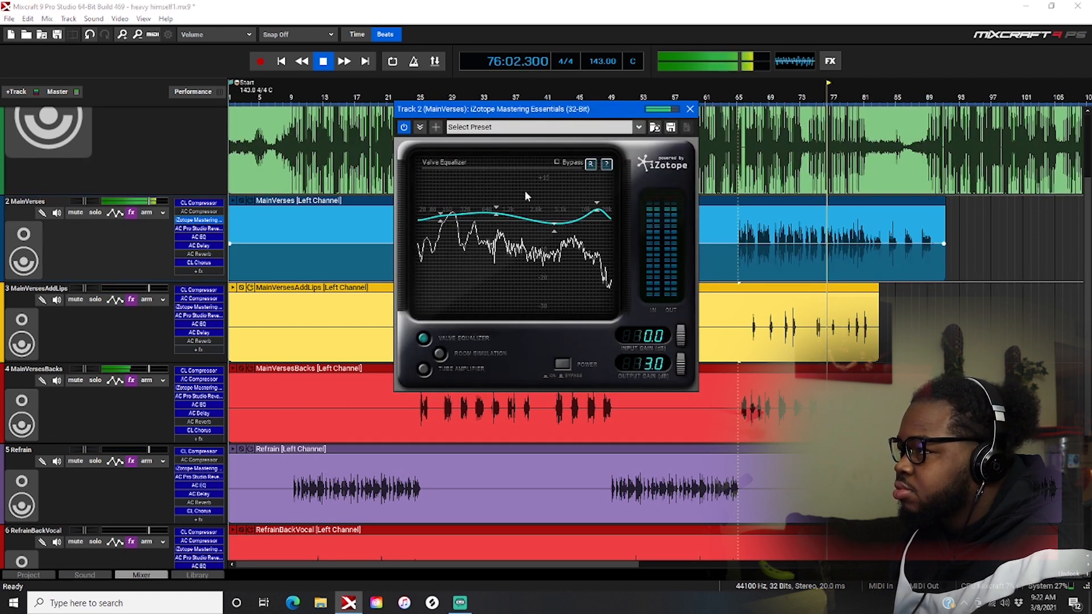
drag(600, 203, 598, 206)
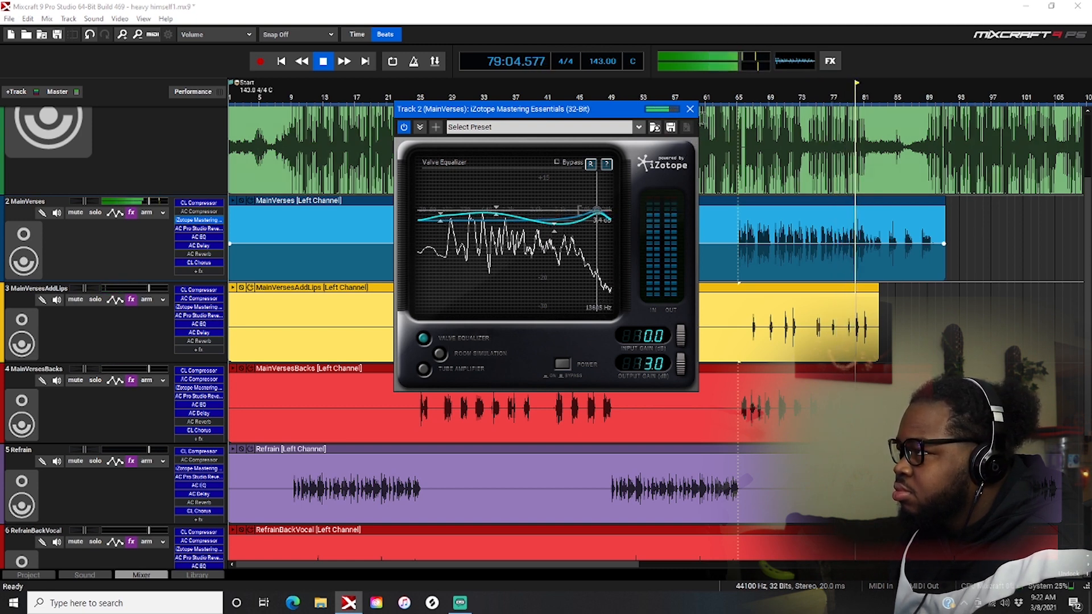
click(690, 109)
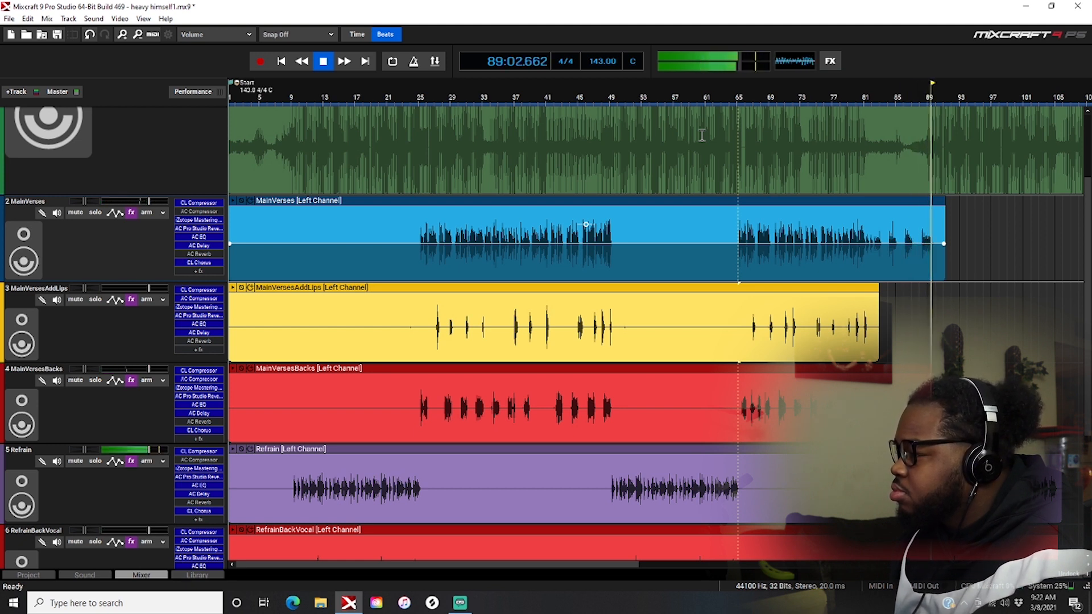
Fine-tune the threshold of the Refrain track's Classic Compressor during playback and close the effect.
scroll(1052, 244, down, 3)
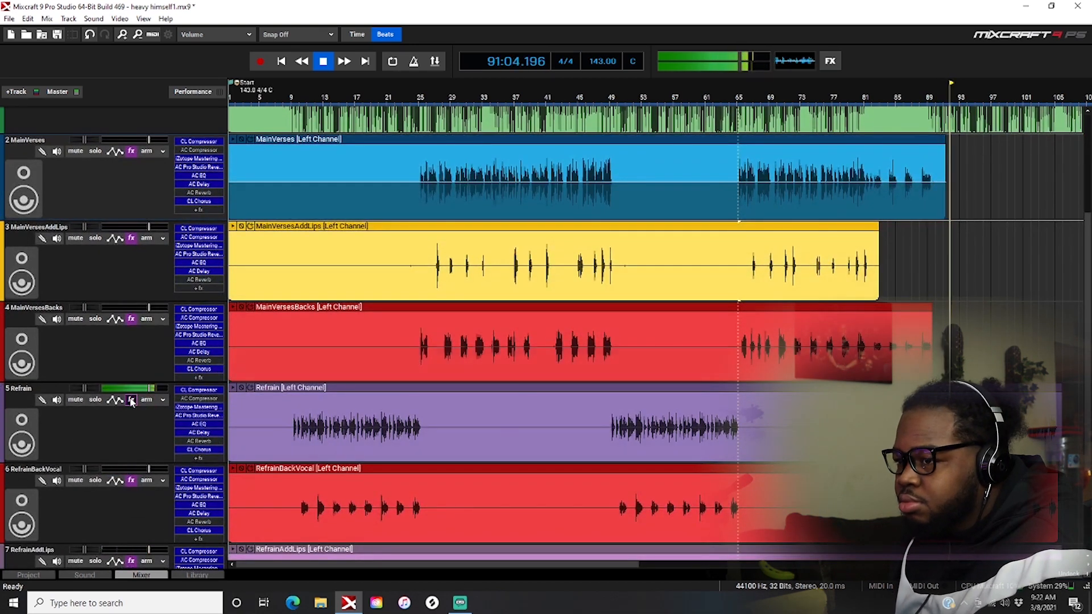
click(194, 389)
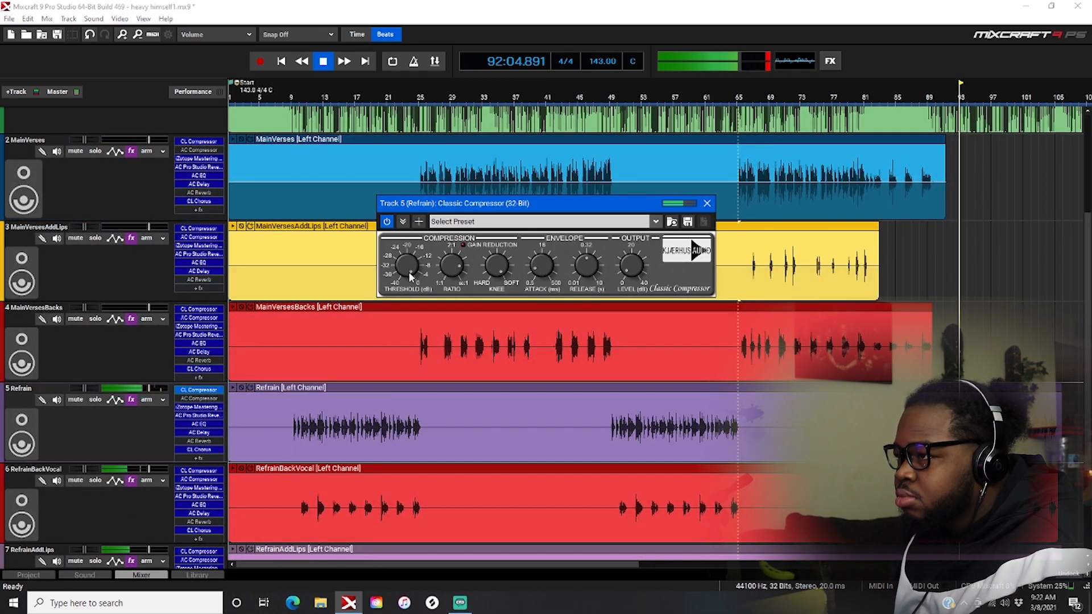
drag(413, 270, 414, 273)
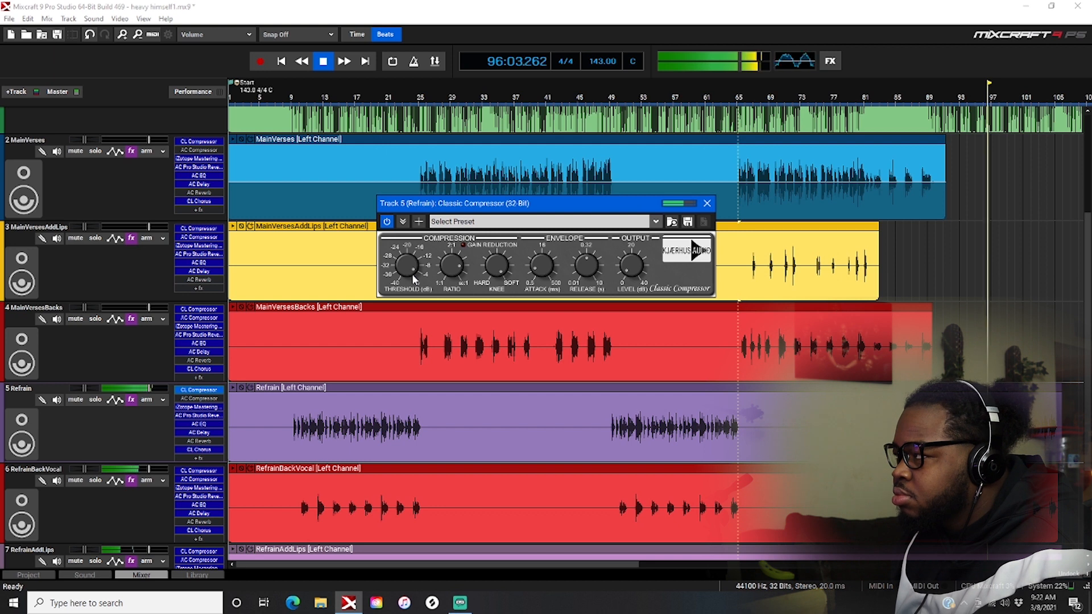
click(706, 204)
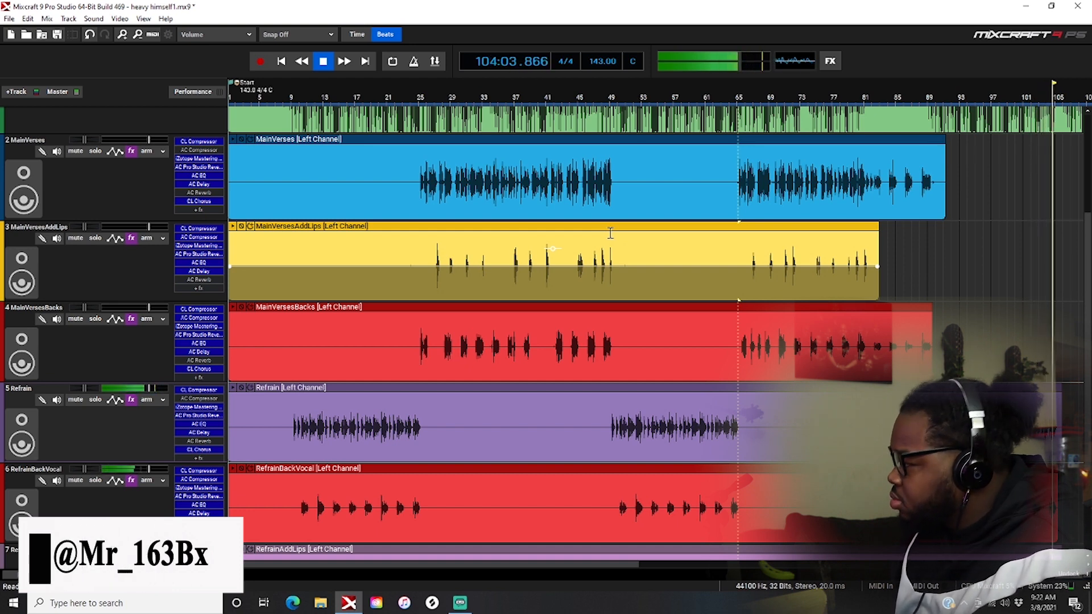
Select the end of the drill beat from about bar 105 and apply a fade-out over it.
drag(1087, 224, 1090, 301)
scroll(974, 287, up, 5)
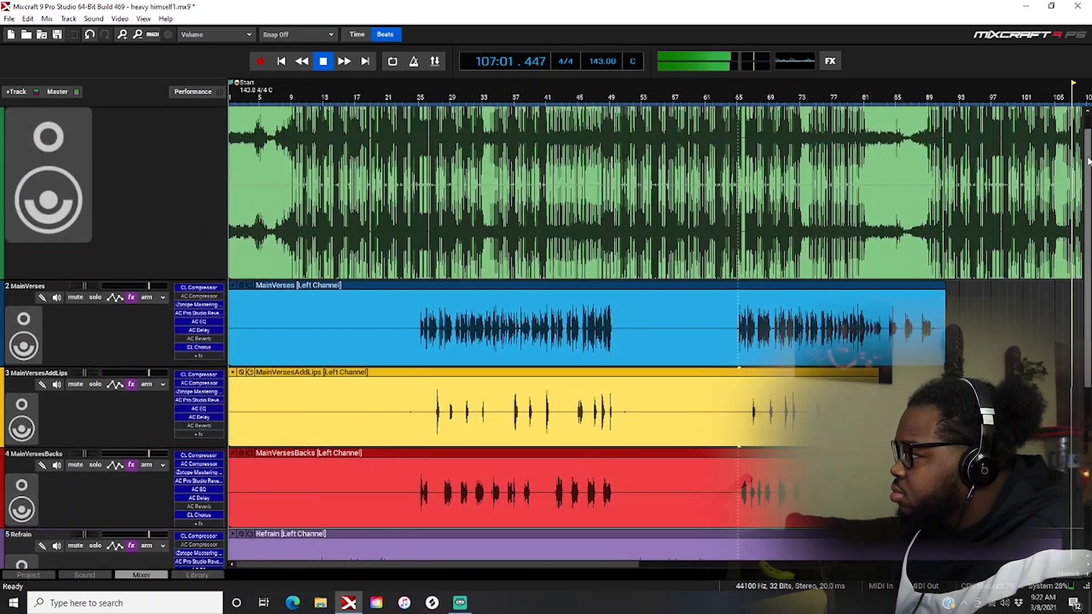
scroll(973, 281, down, 3)
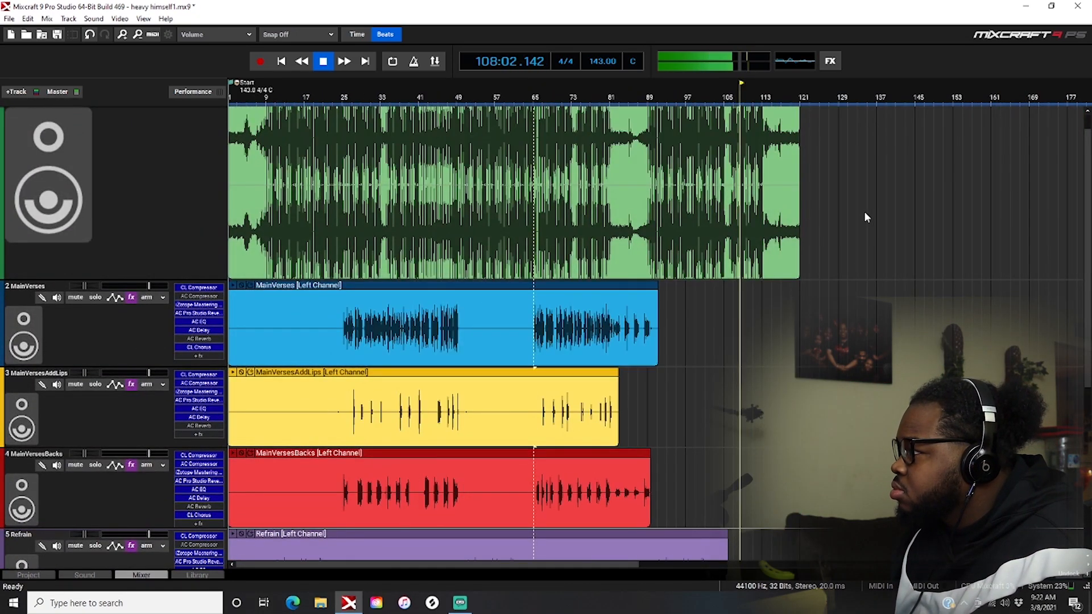
drag(774, 174, 729, 170)
right_click(738, 169)
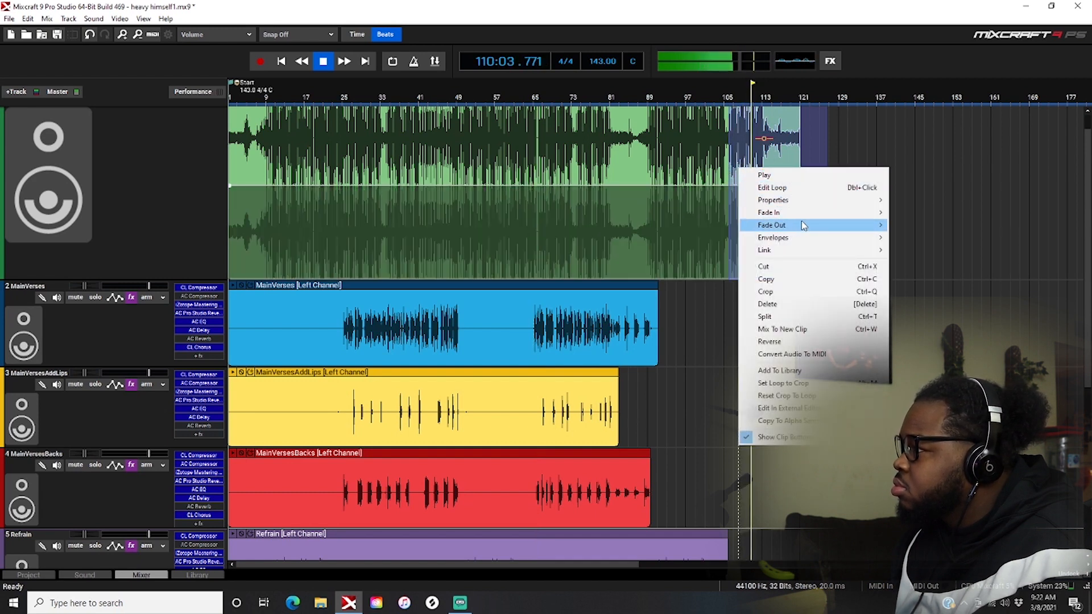
mouse_move(853, 229)
click(917, 237)
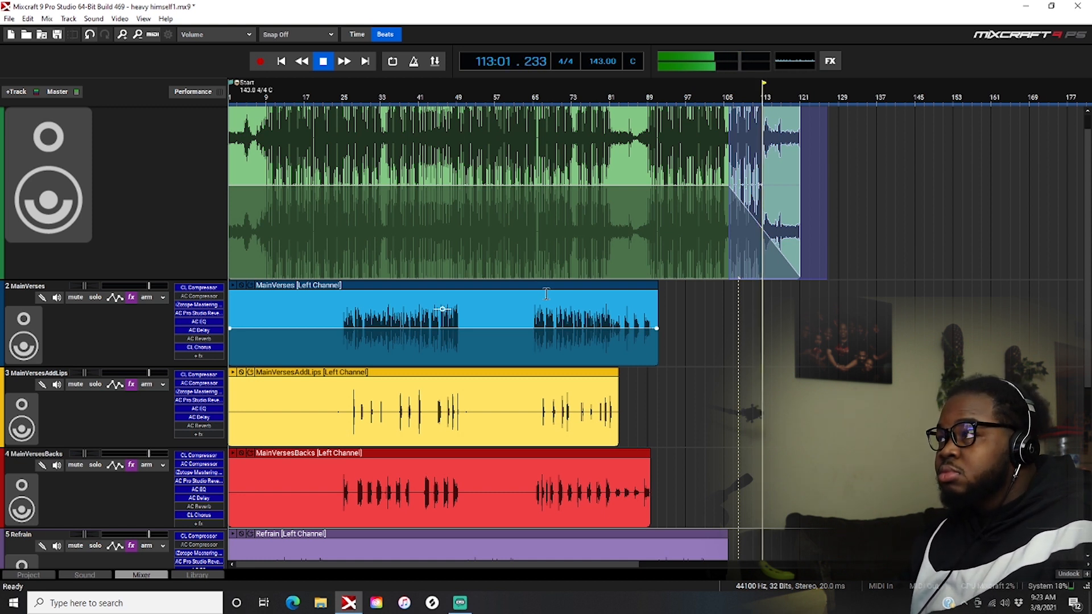
Stop playback, leaving the playhead at the second verse near bar 65, and save the project.
click(534, 299)
key(space)
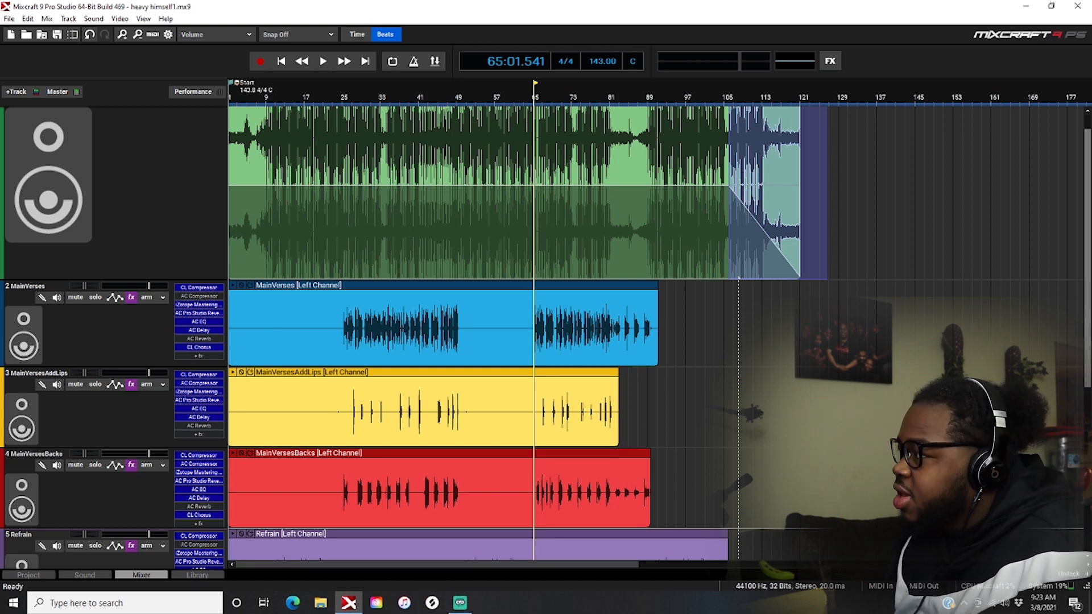
scroll(439, 563, down, 2)
scroll(440, 563, down, 1)
drag(439, 563, 718, 559)
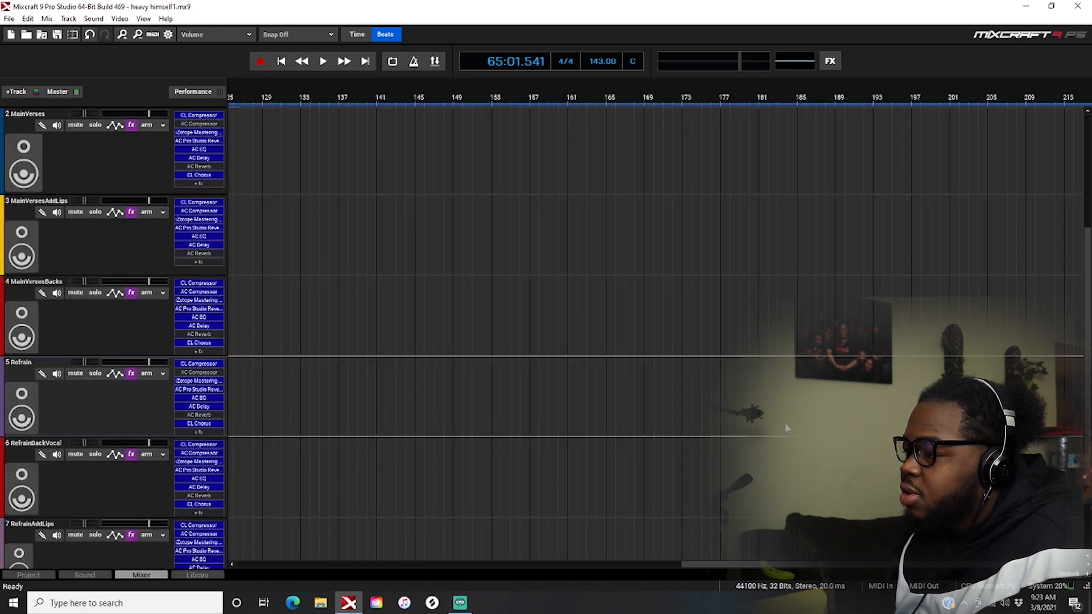
Audition the opening of the first verse from just before bar 25 and stop playback.
drag(950, 564, 421, 562)
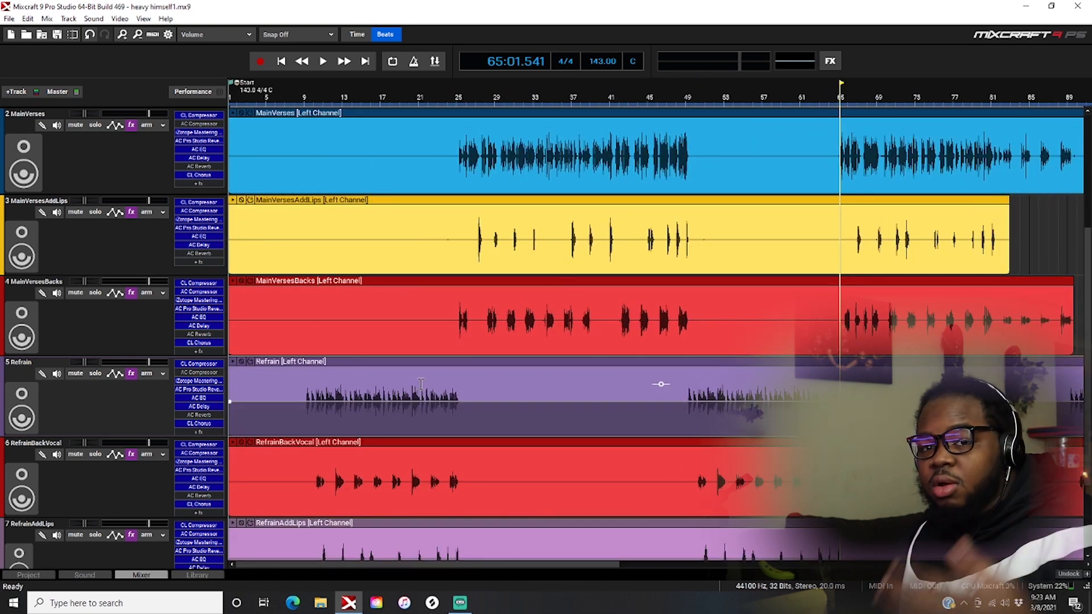
scroll(661, 129, up, 3)
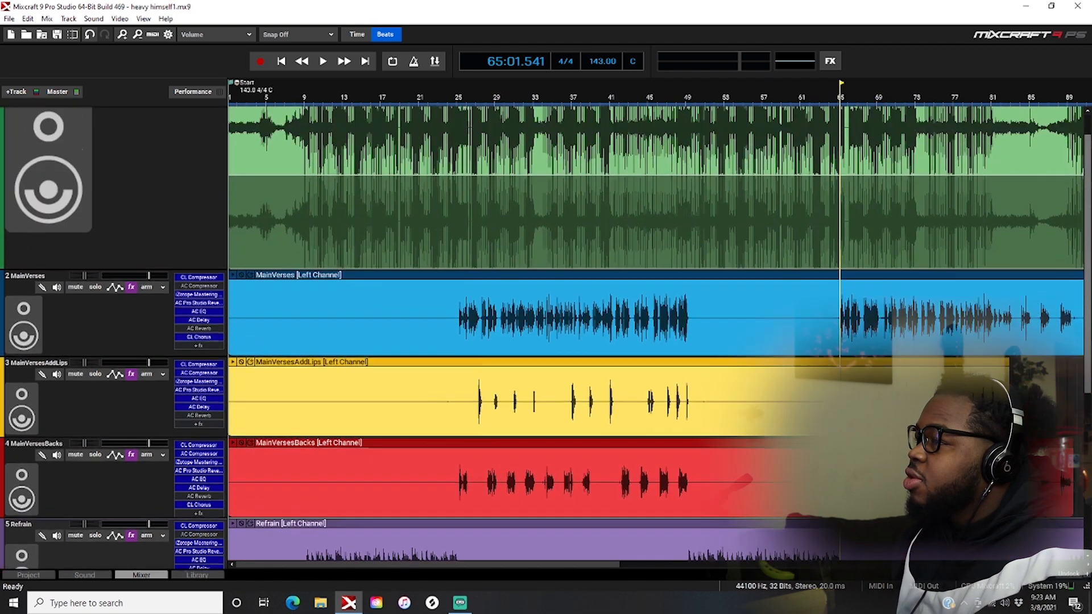
click(458, 100)
key(space)
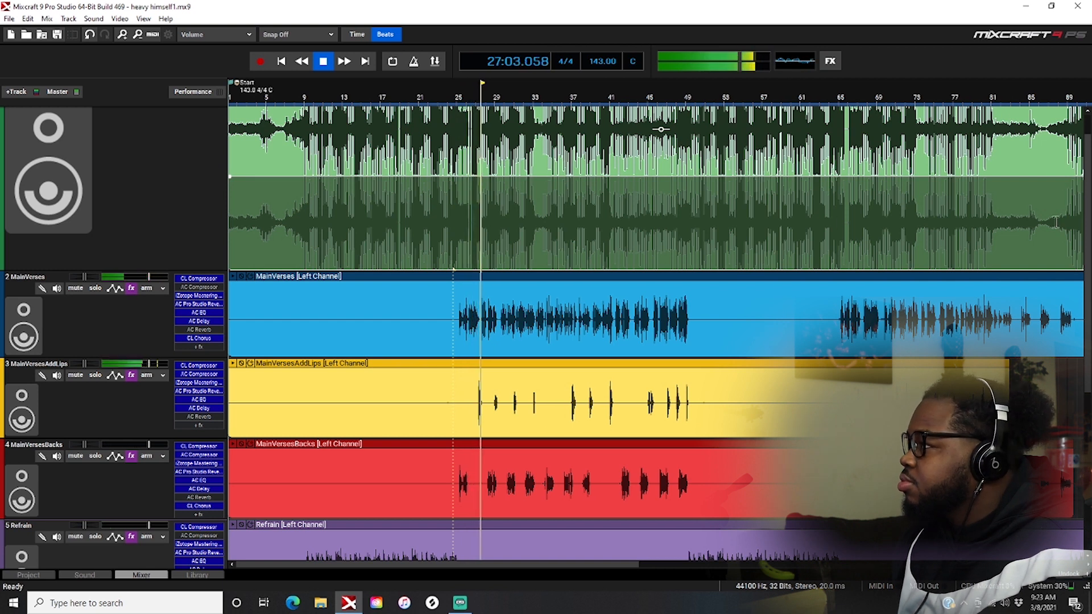
key(space)
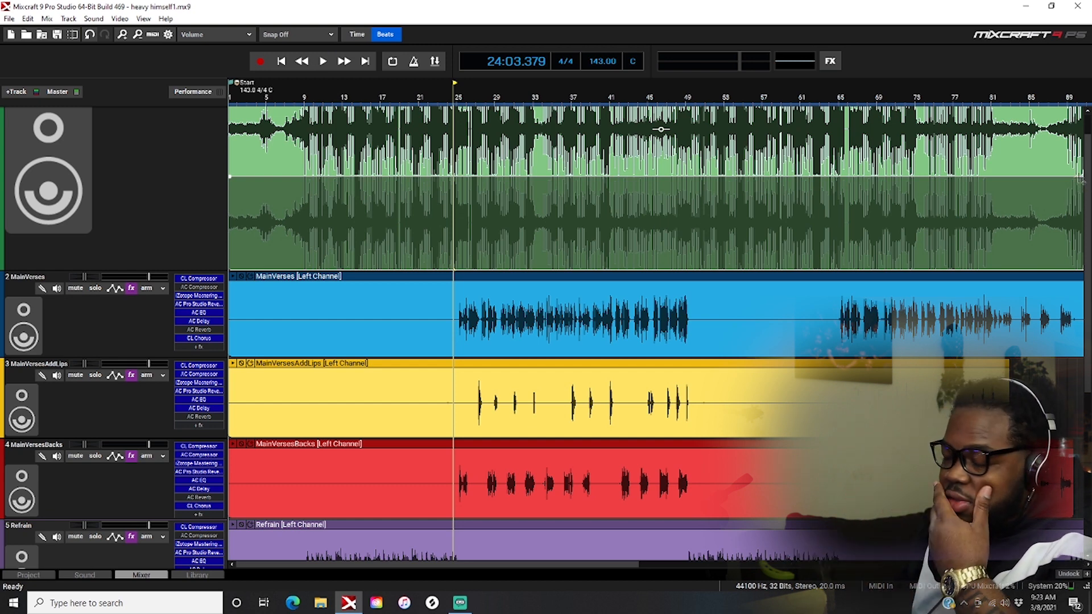
Review the full track arrangement from the drill beat through the verse vocals, backs, refrain and refrain ad-libs.
scroll(1080, 180, down, 3)
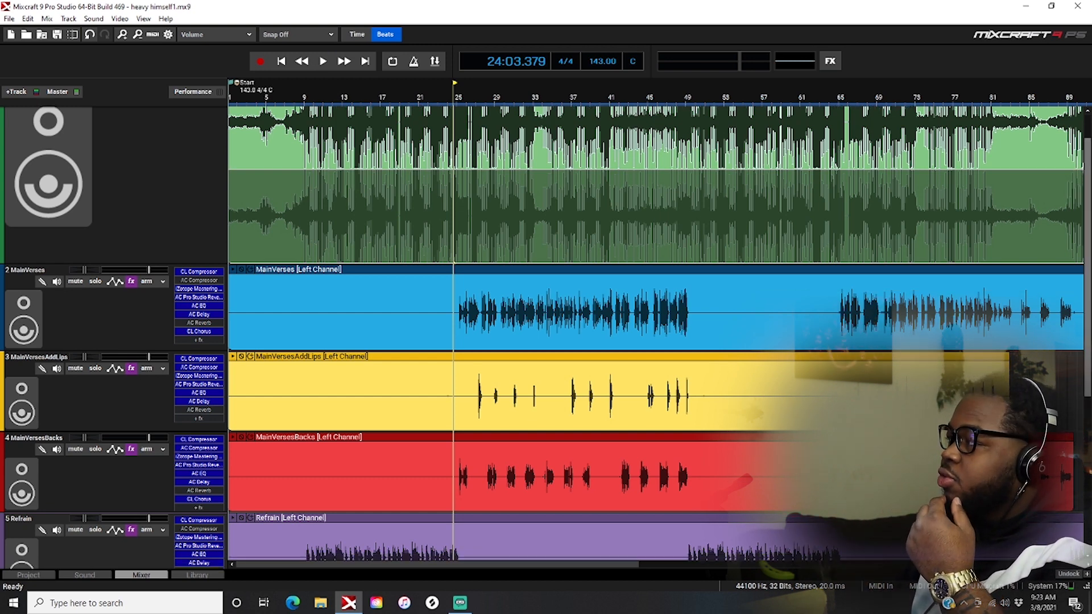
drag(1087, 284, 1087, 180)
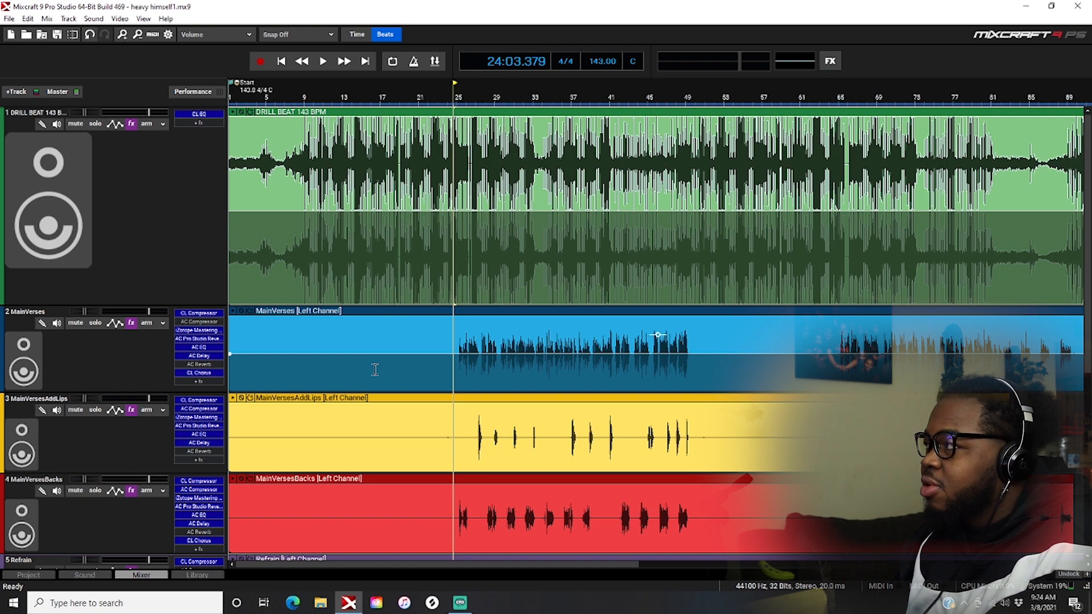
scroll(375, 369, down, 2)
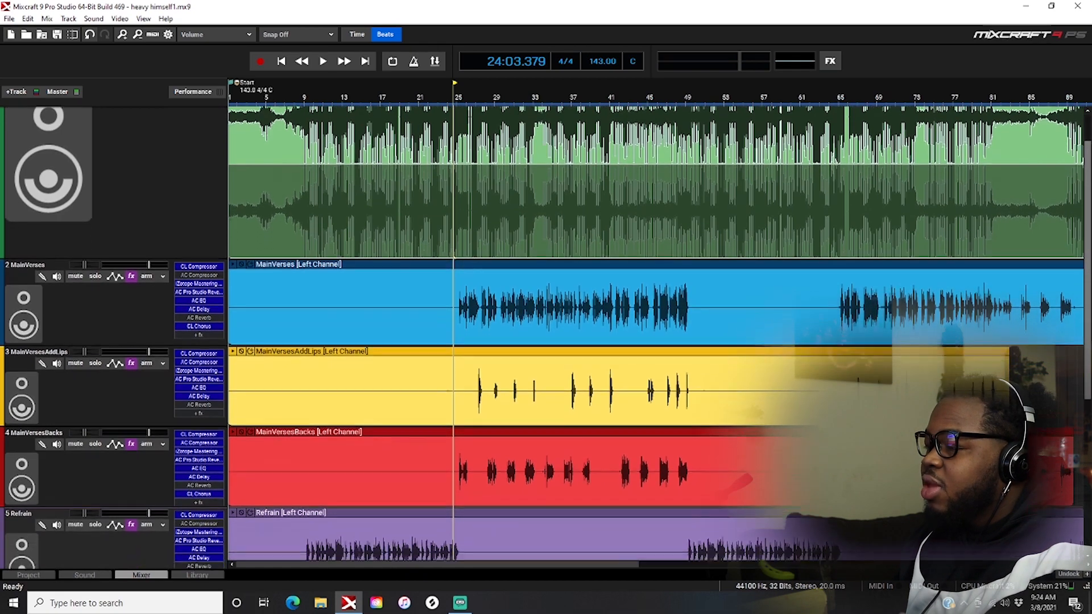
scroll(1087, 366, down, 5)
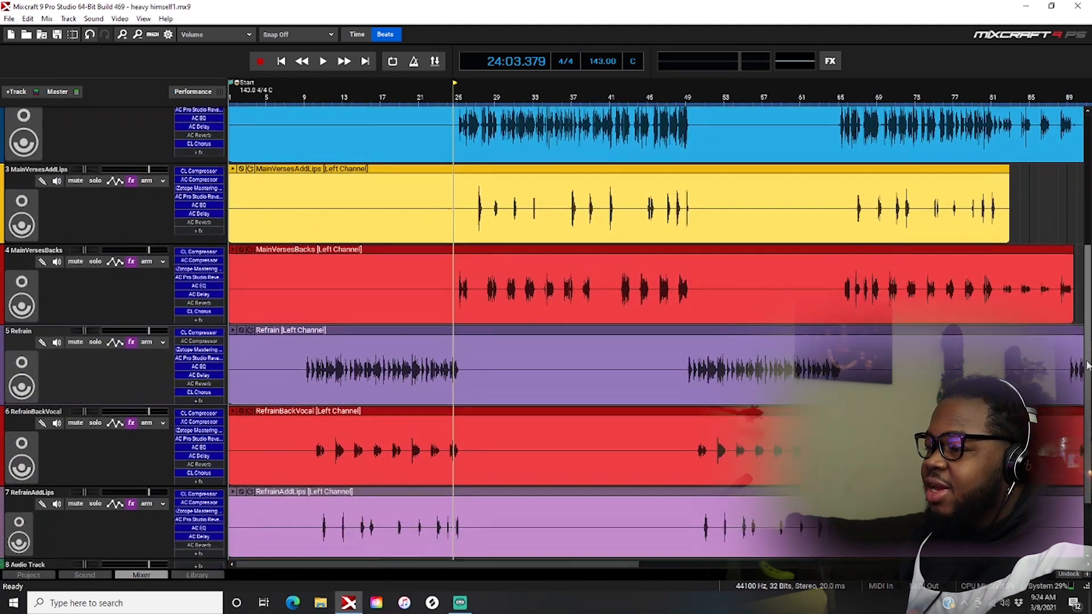
drag(1087, 365, 1083, 397)
scroll(1083, 397, up, 10)
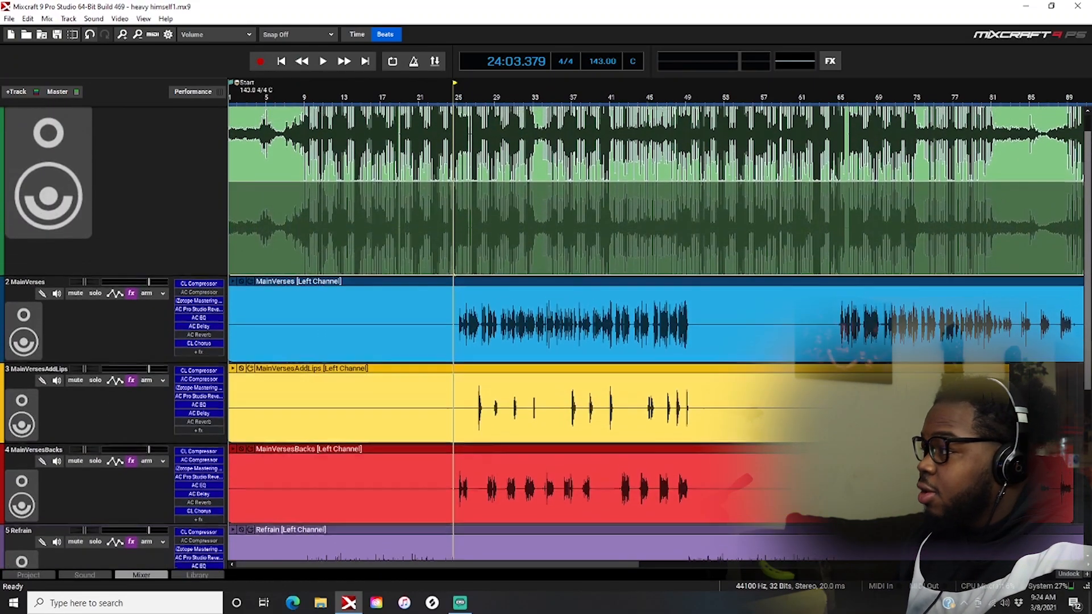
drag(1087, 242, 1087, 240)
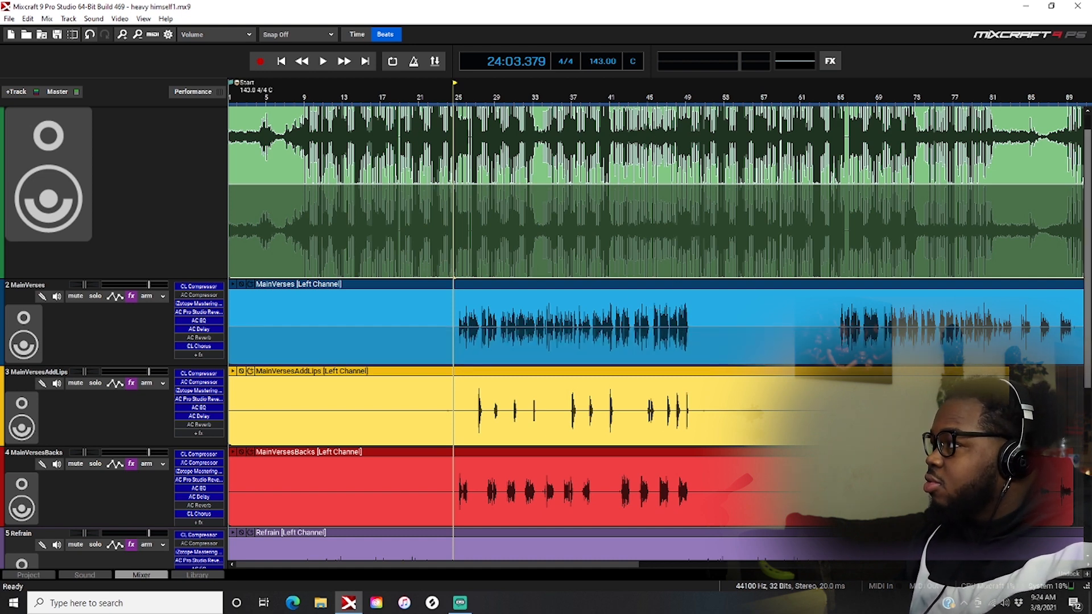
scroll(486, 329, down, 5)
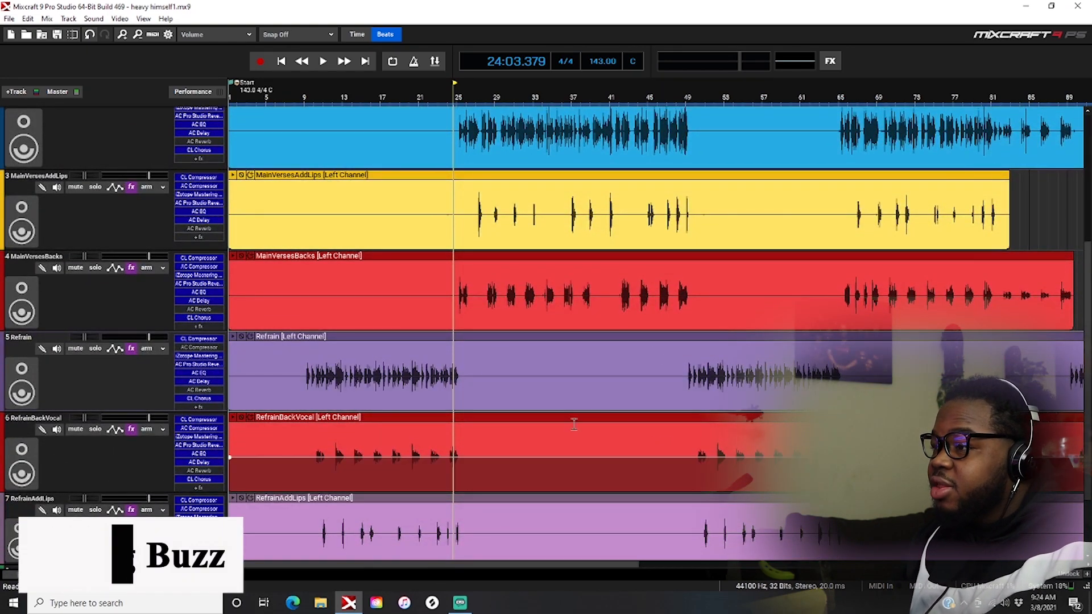
scroll(543, 341, down, 1)
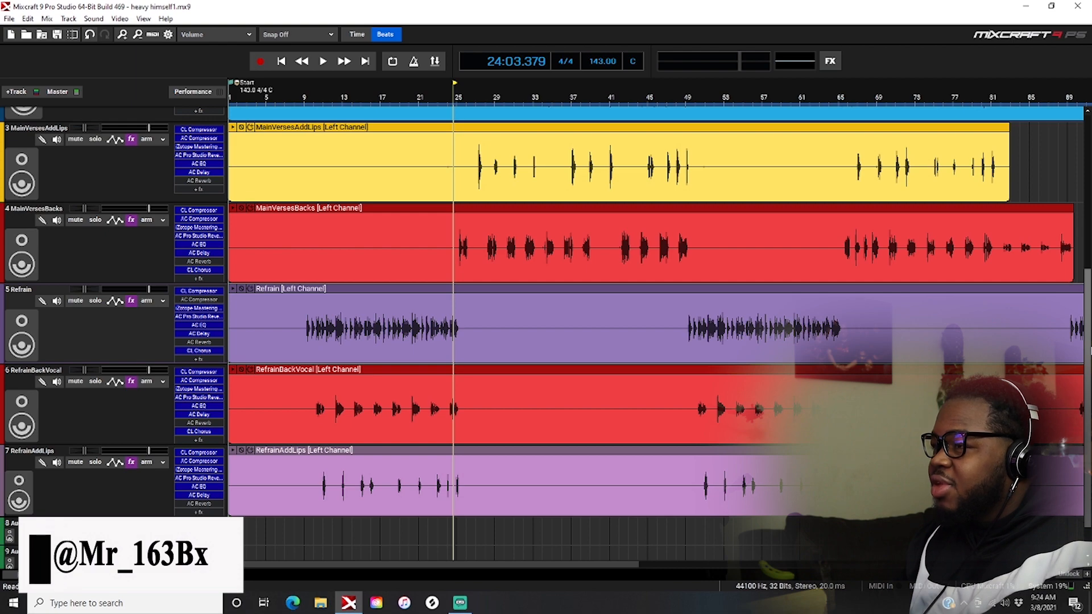
scroll(654, 335, up, 3)
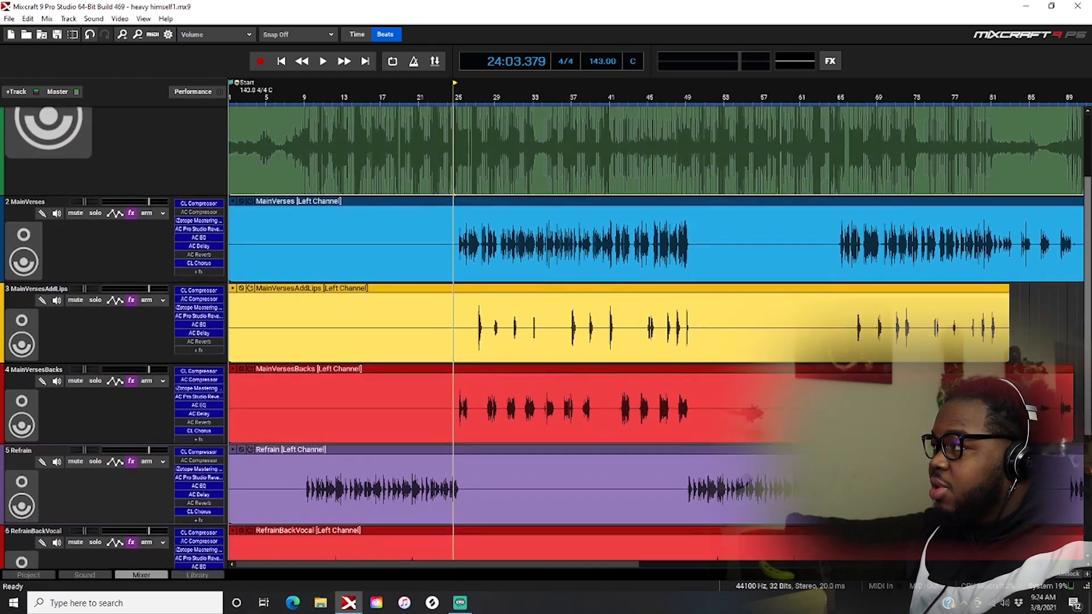
scroll(653, 336, up, 1)
scroll(654, 335, down, 3)
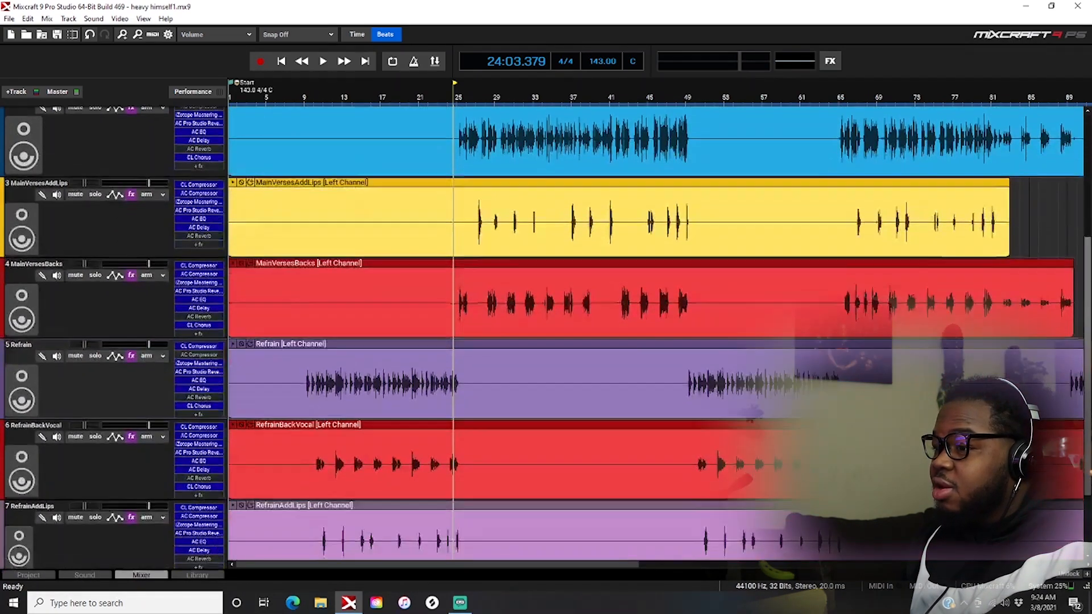
scroll(353, 286, down, 1)
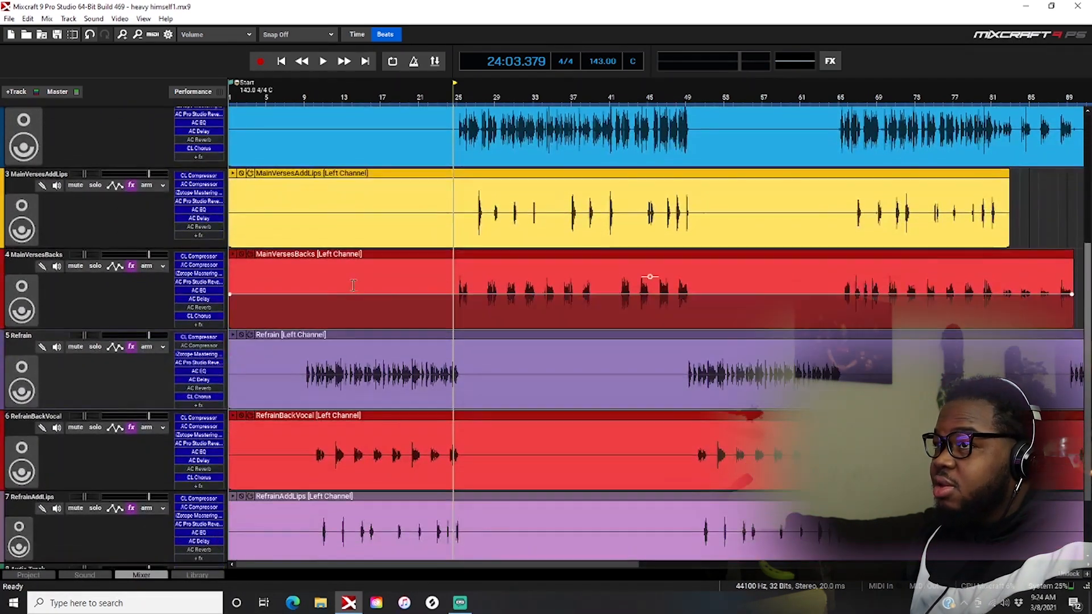
Audition the first refrain and the verse that follows it, starting from bar 9, and stop playback.
click(288, 97)
click(295, 95)
click(304, 98)
key(space)
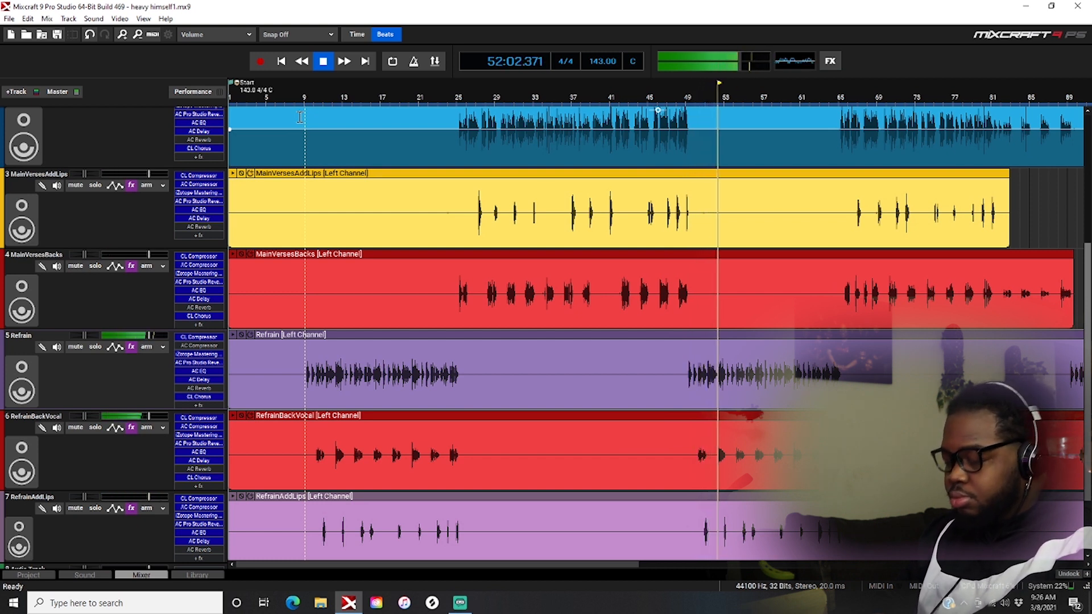
key(space)
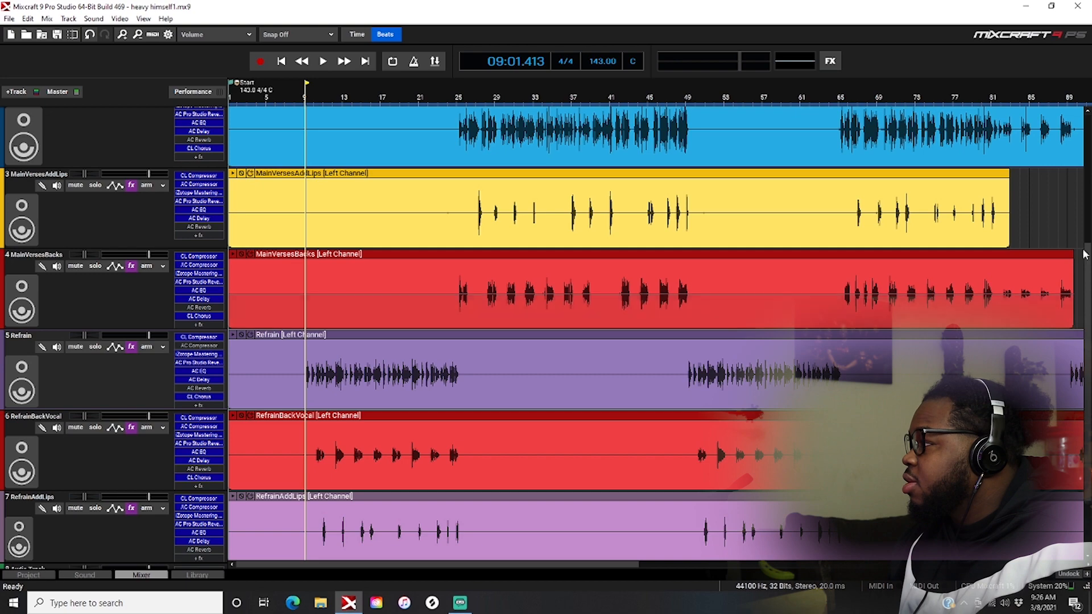
Audition the entrance of the first verse vocals from just after bar 25 and stop playback.
scroll(546, 338, down, 1)
scroll(653, 338, up, 4)
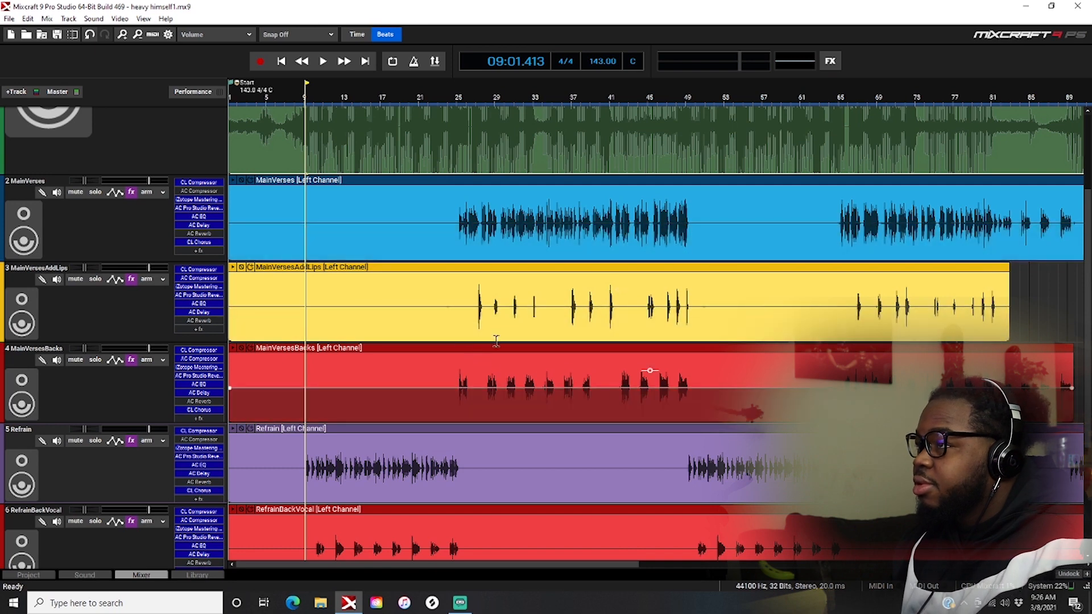
click(464, 100)
key(space)
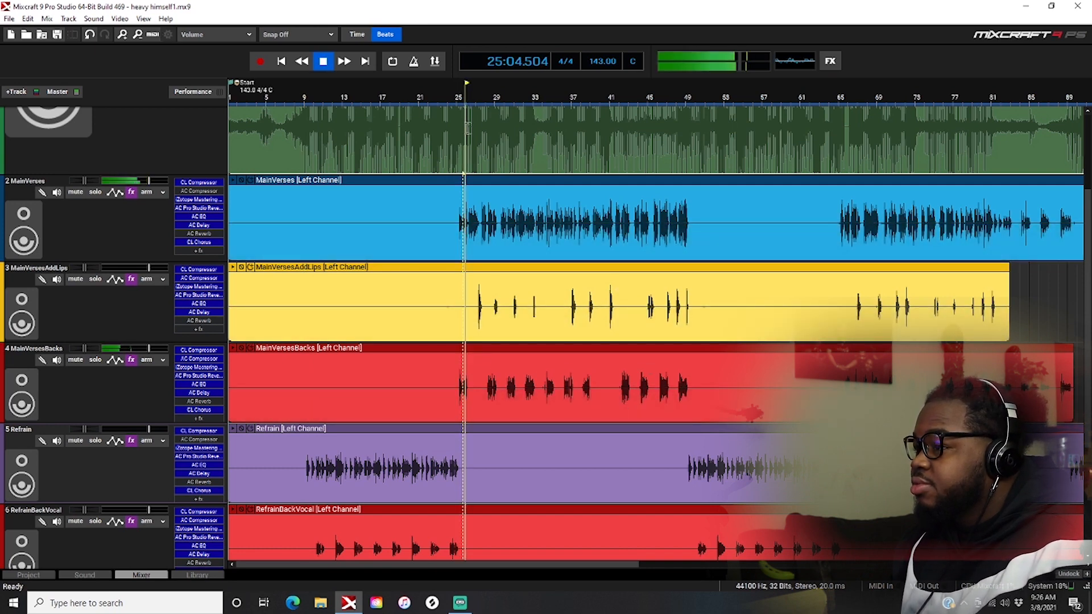
key(space)
Inspect the Classic Compressor settings on the MainVersesBacks track and on the MainVerses track, closing each plug-in window.
click(199, 349)
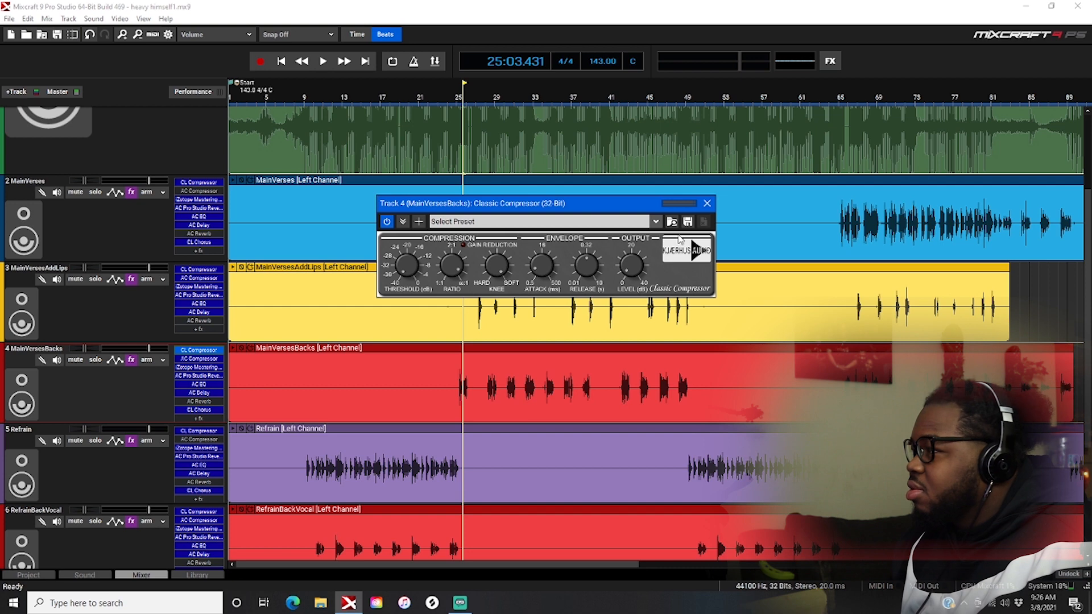
click(706, 203)
click(199, 182)
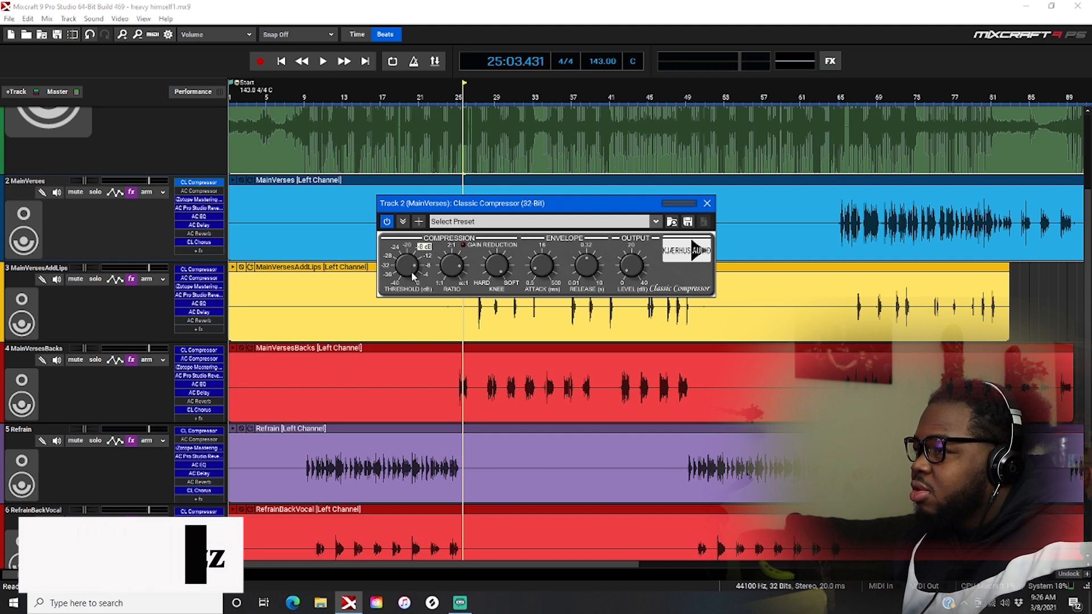
click(706, 204)
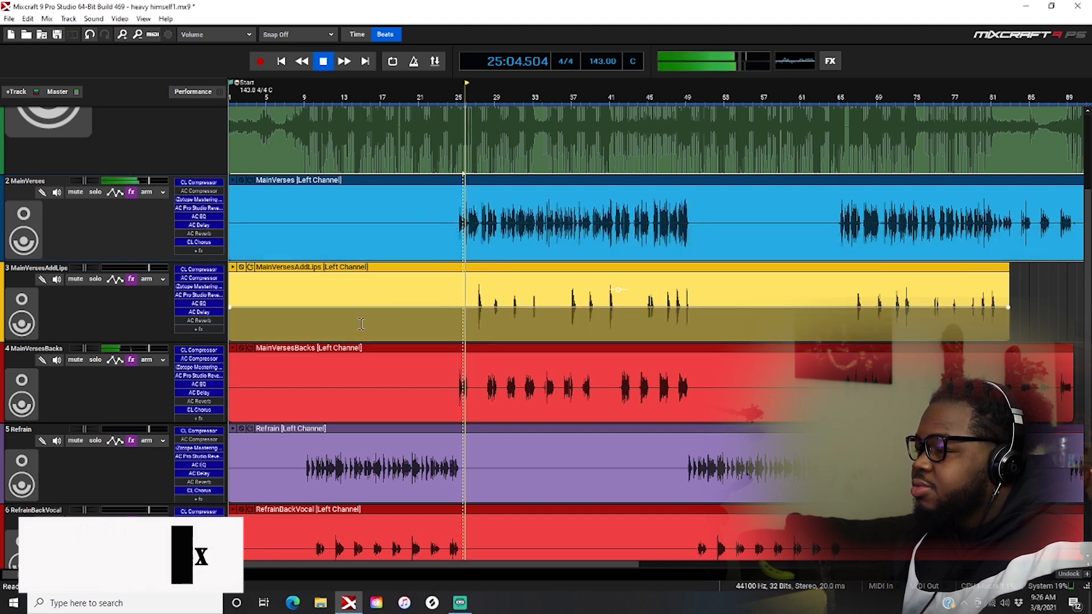
Play the first verse from bar 25 with its main and backing vocals, and stop playback.
click(460, 97)
key(space)
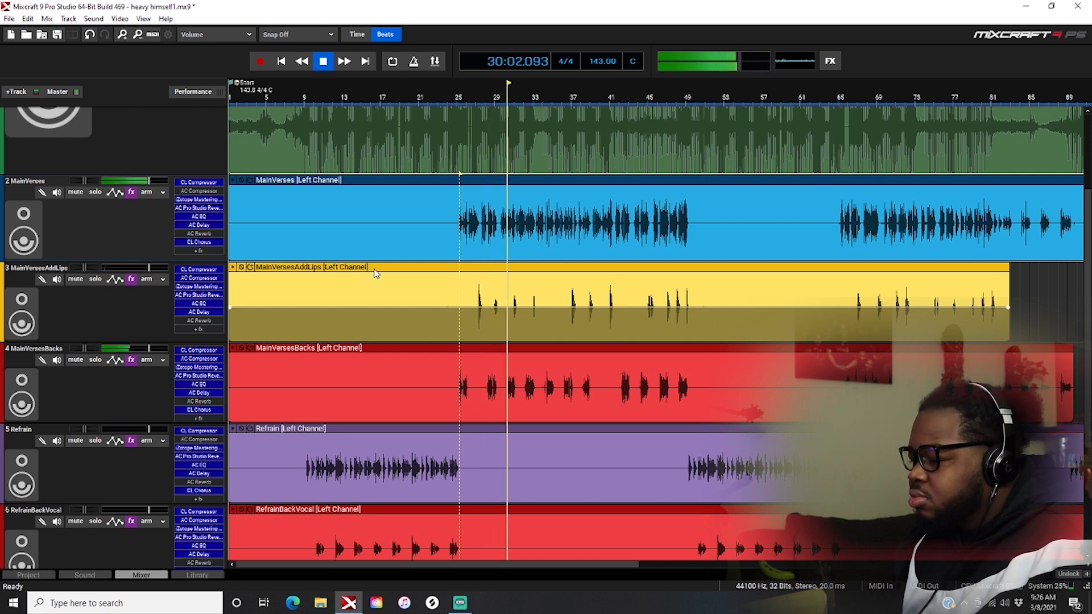
key(space)
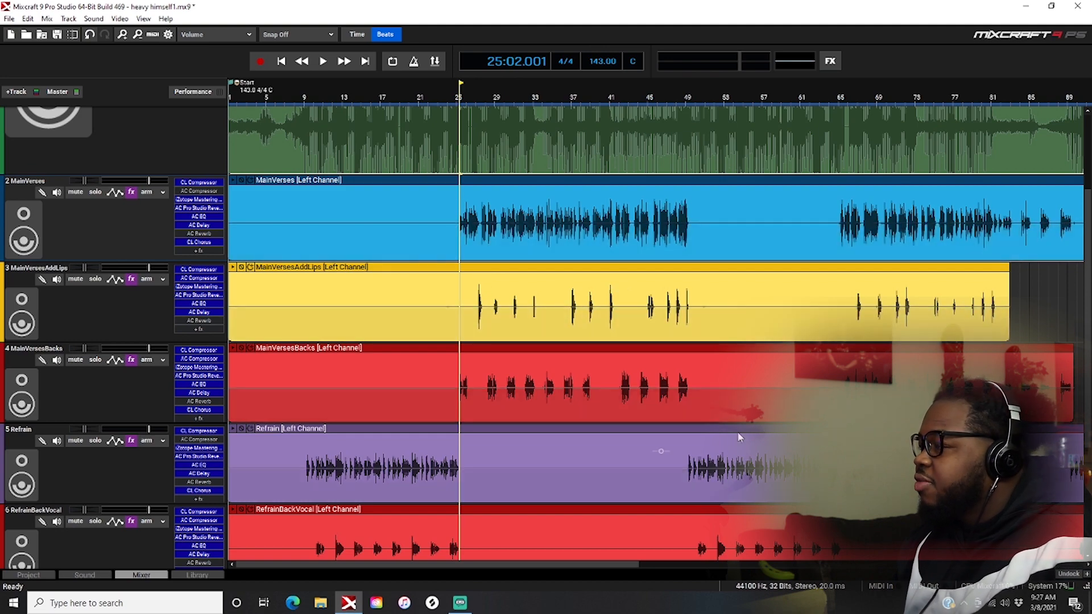
Replay the first verse from bar 25 two more times, stopping after each pass.
scroll(654, 341, down, 2)
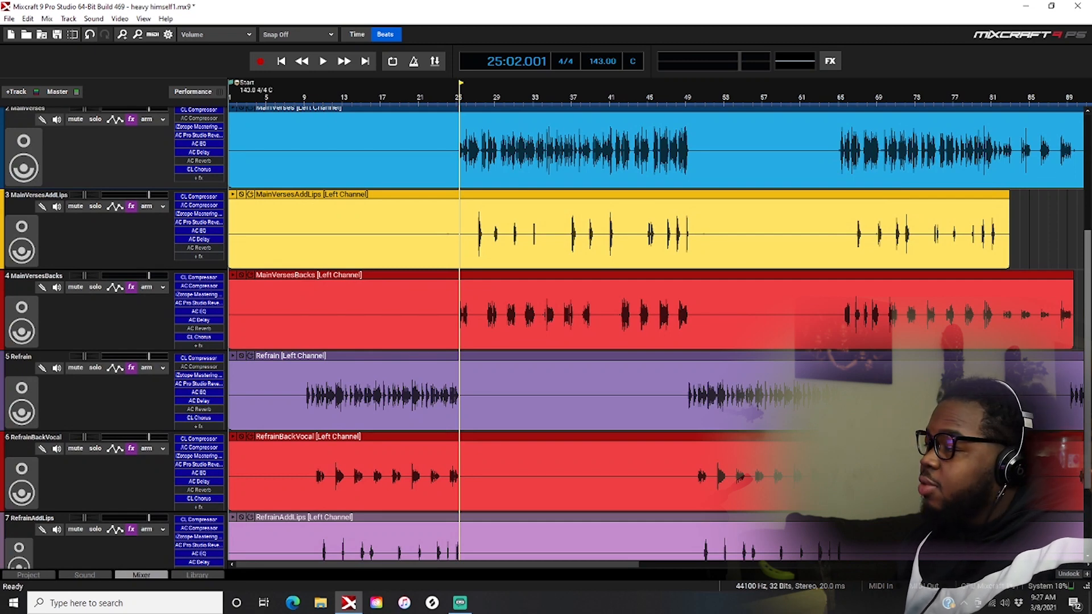
scroll(654, 341, up, 1)
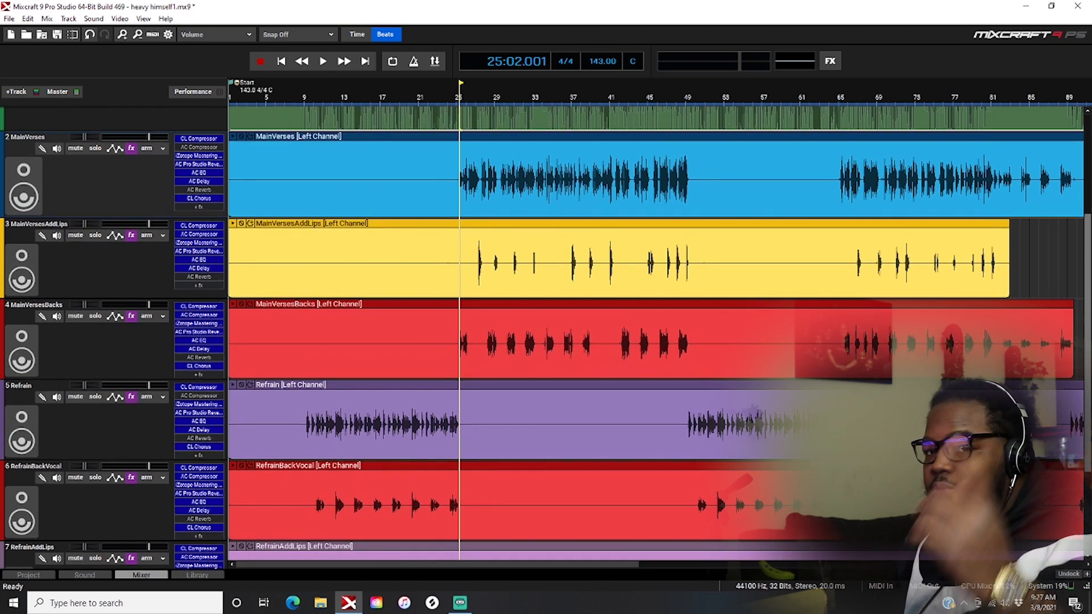
key(space)
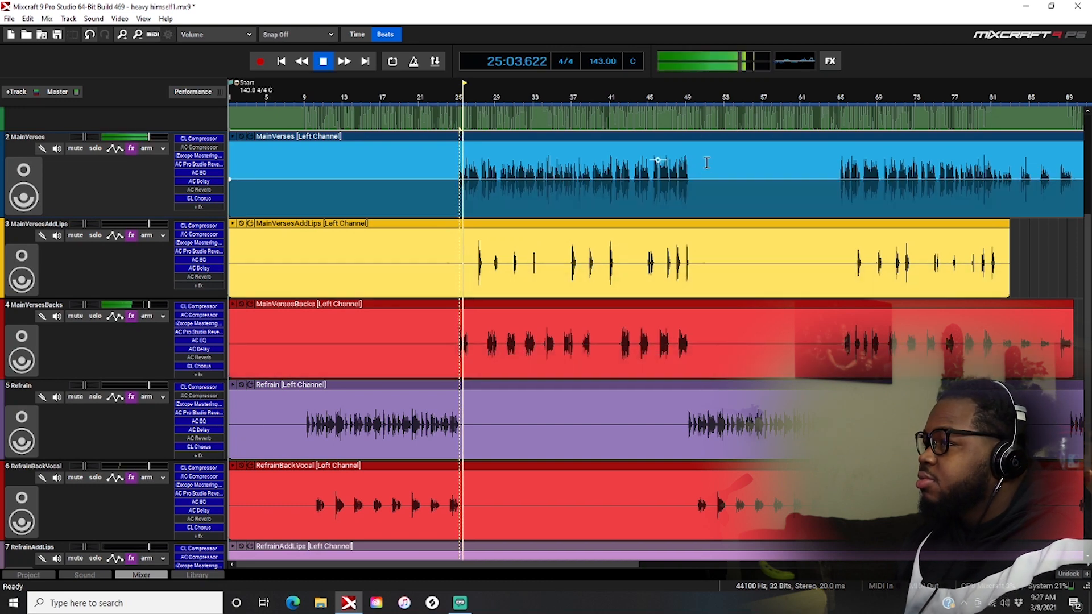
key(space)
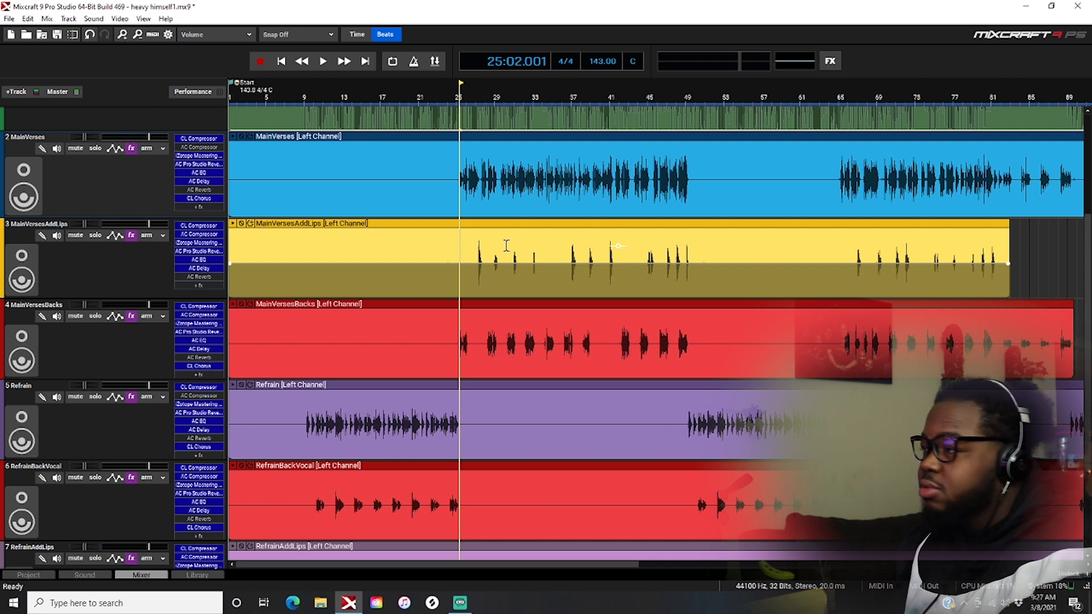
key(space)
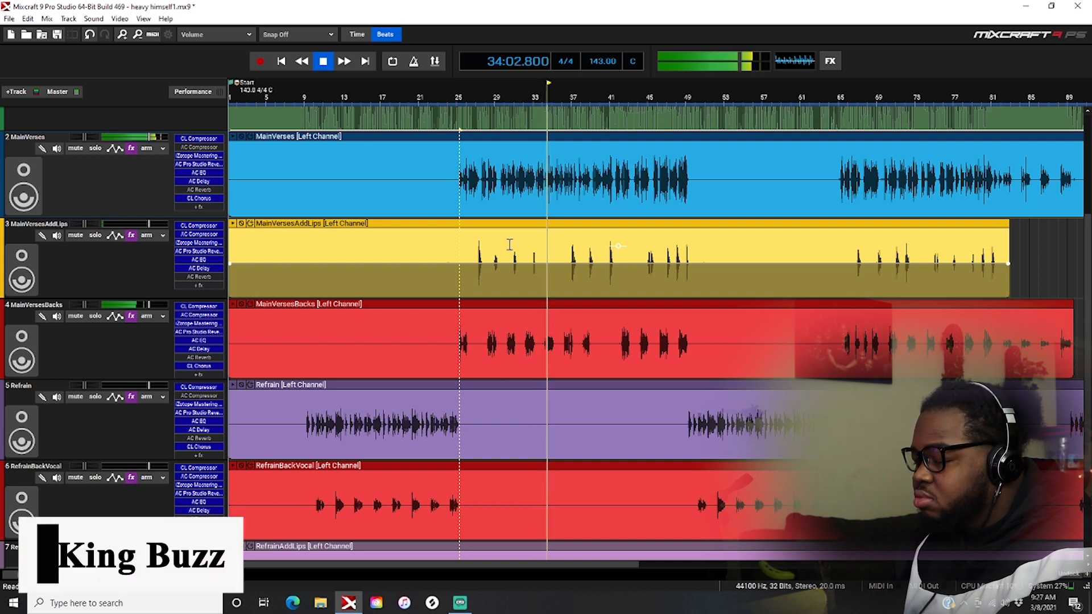
key(space)
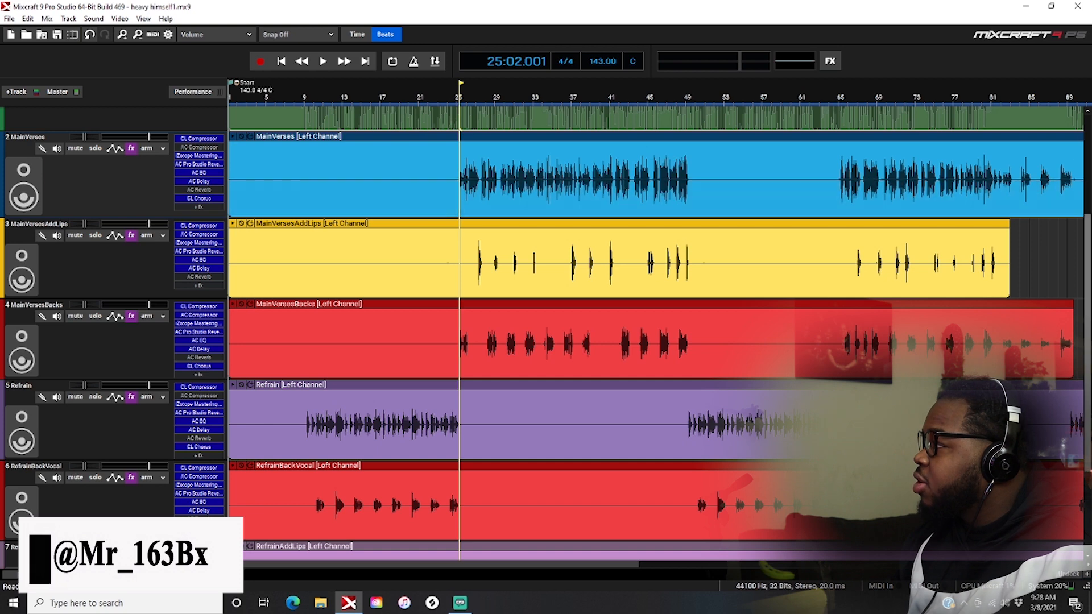
Audition the second refrain with its backing vocals and ad-libs from bar 49 and stop playback.
scroll(609, 105, down, 2)
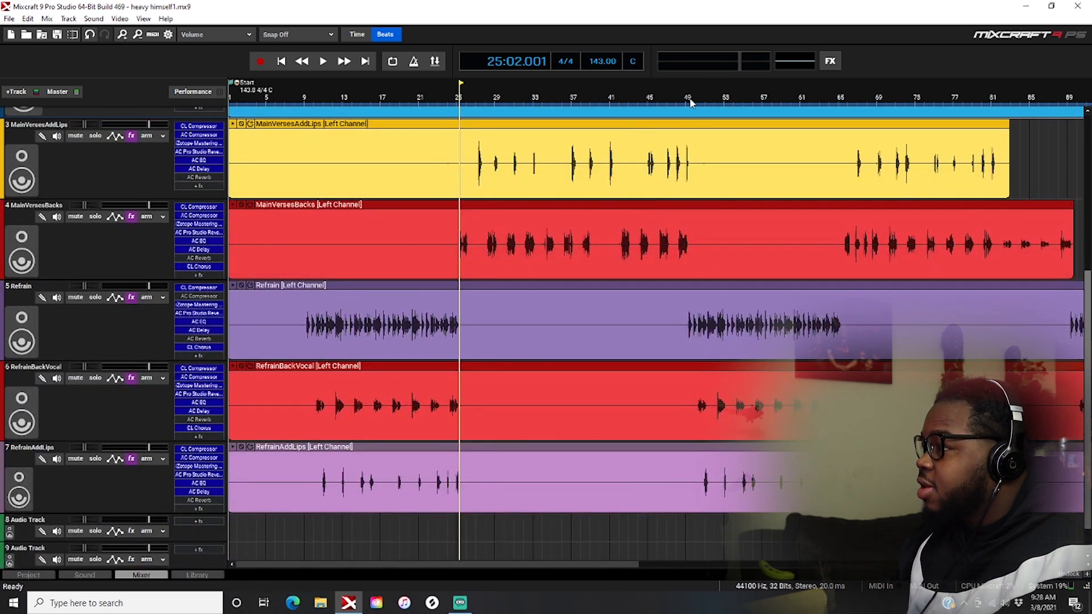
click(690, 106)
key(space)
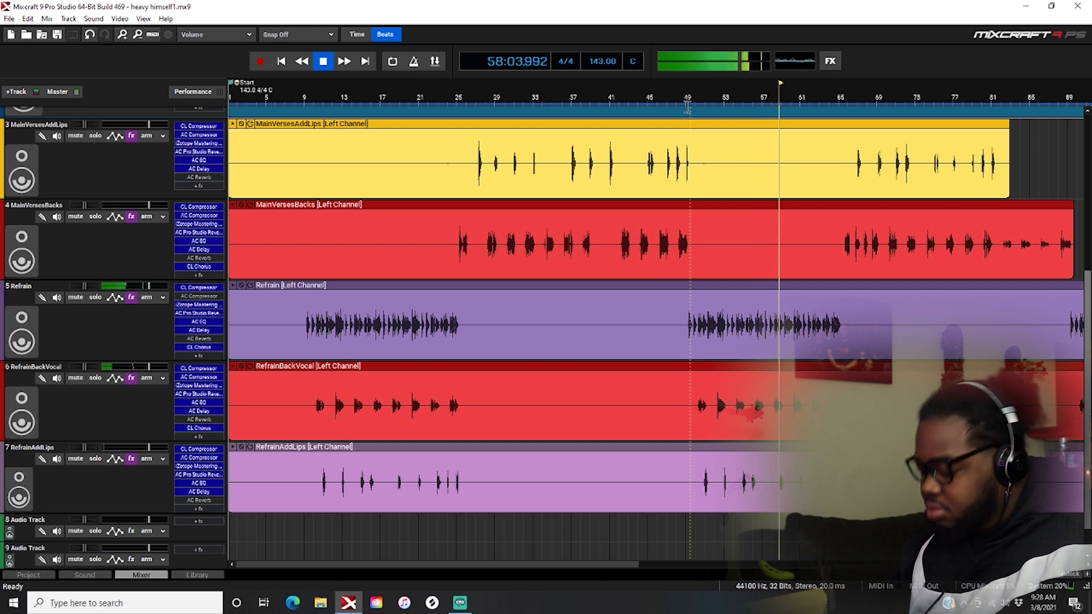
key(space)
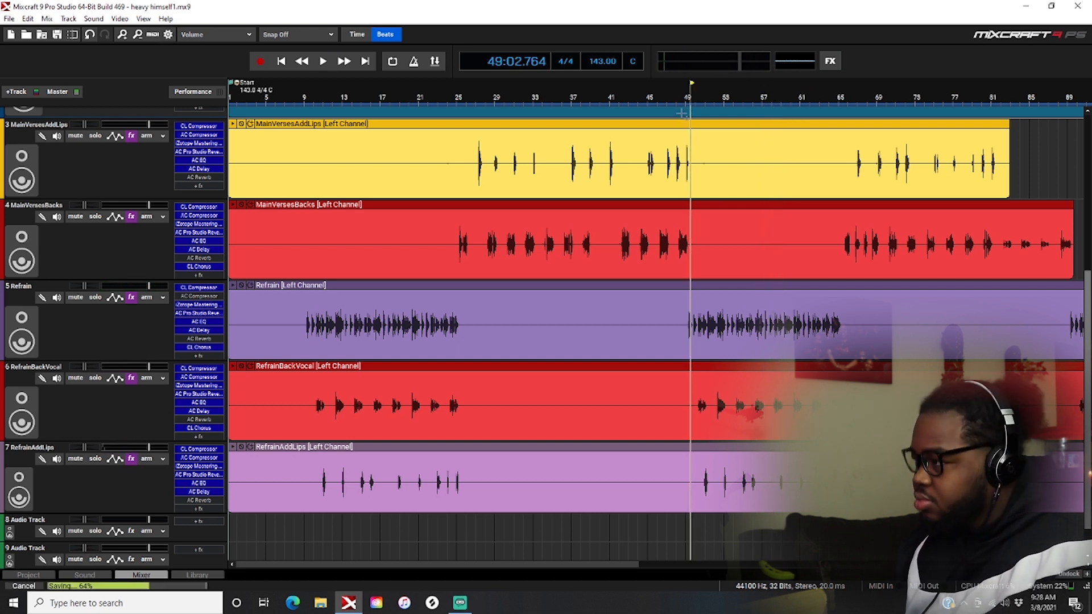
Open the project Have Nots from its folder in the Projects directory.
scroll(653, 335, up, 5)
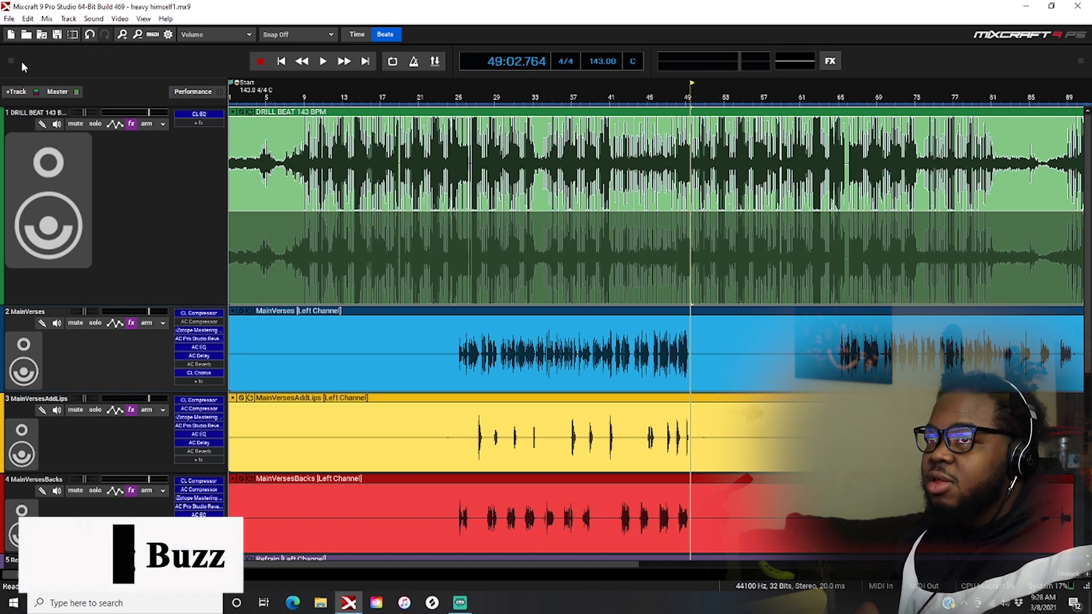
click(9, 18)
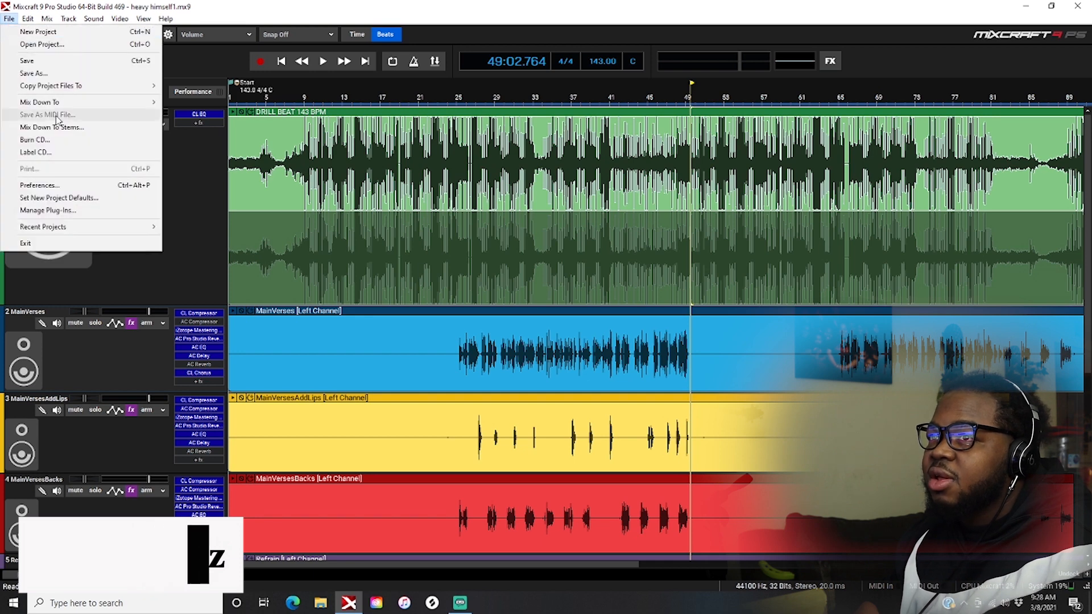
mouse_move(64, 230)
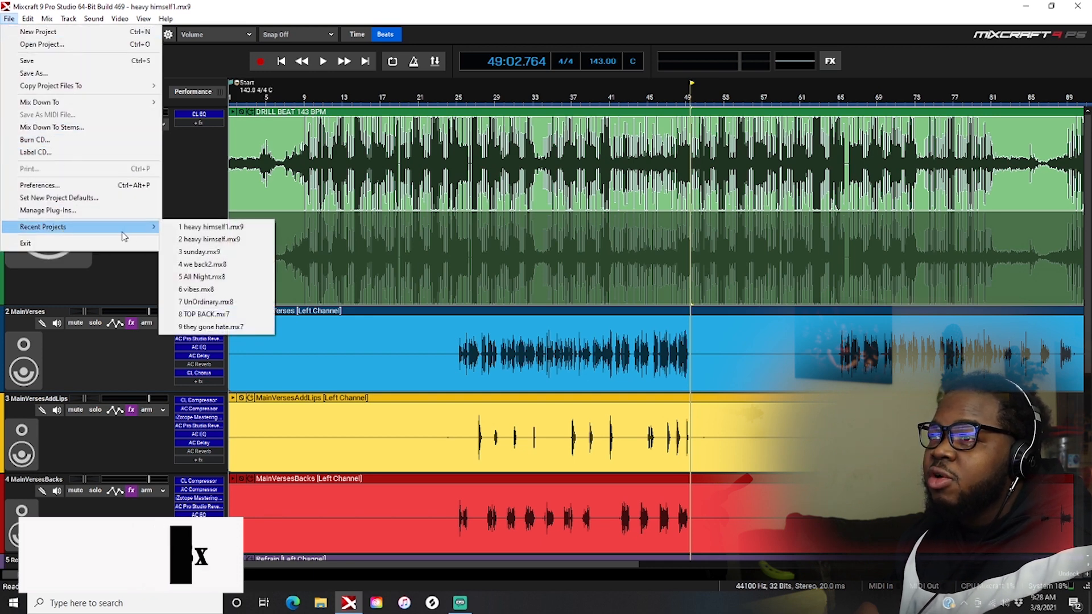
click(222, 240)
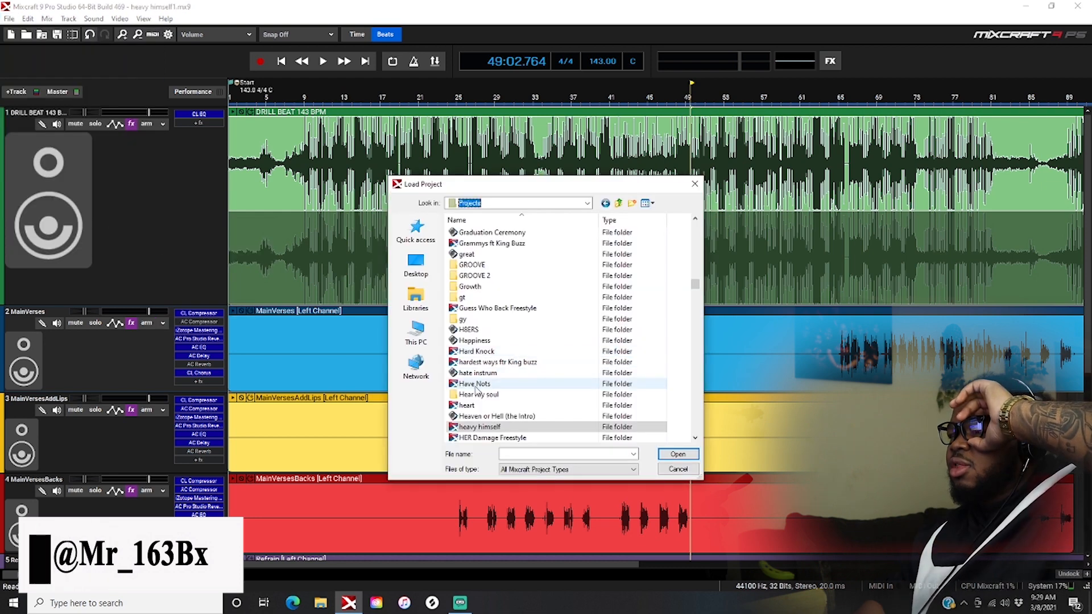
double_click(487, 385)
double_click(486, 245)
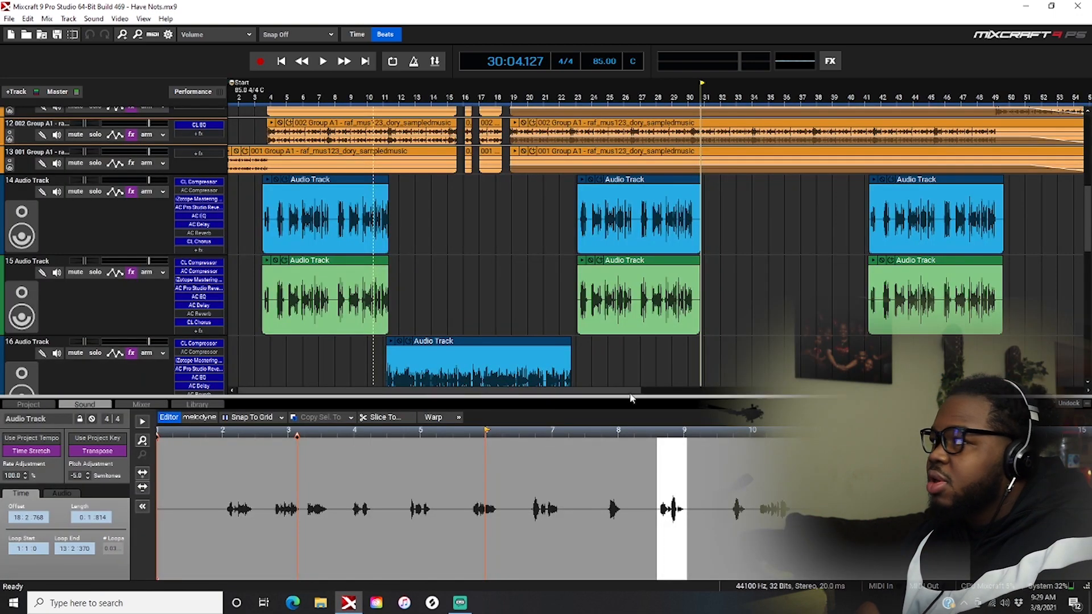
Examine the separate beat stems, from the KBeats drum and effect tracks to the sampled-music groups, and the vocal tracks below them.
drag(1087, 219, 1086, 159)
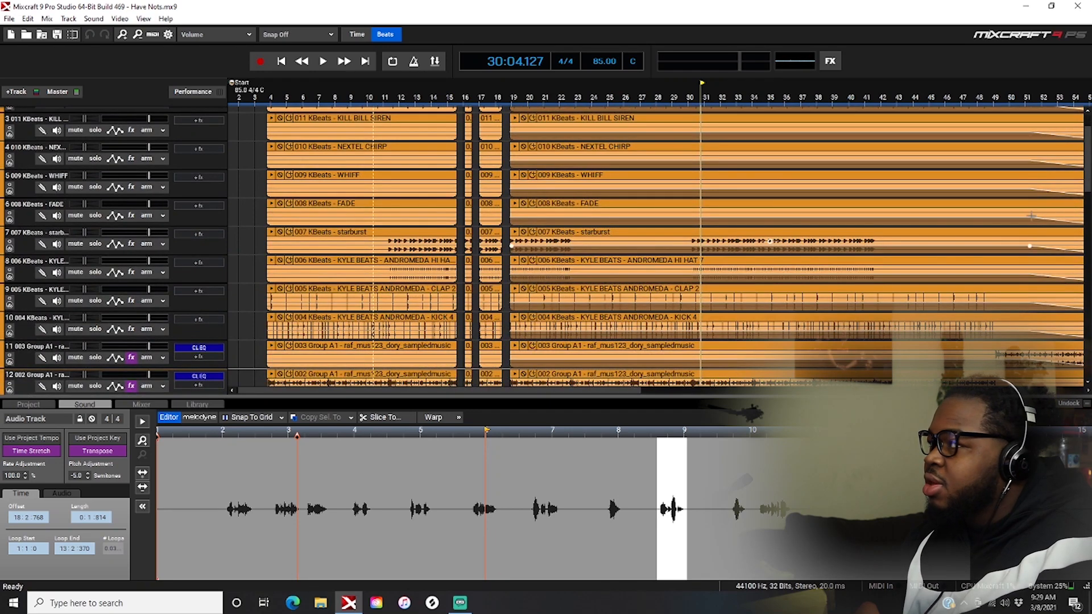
drag(1087, 159, 1087, 146)
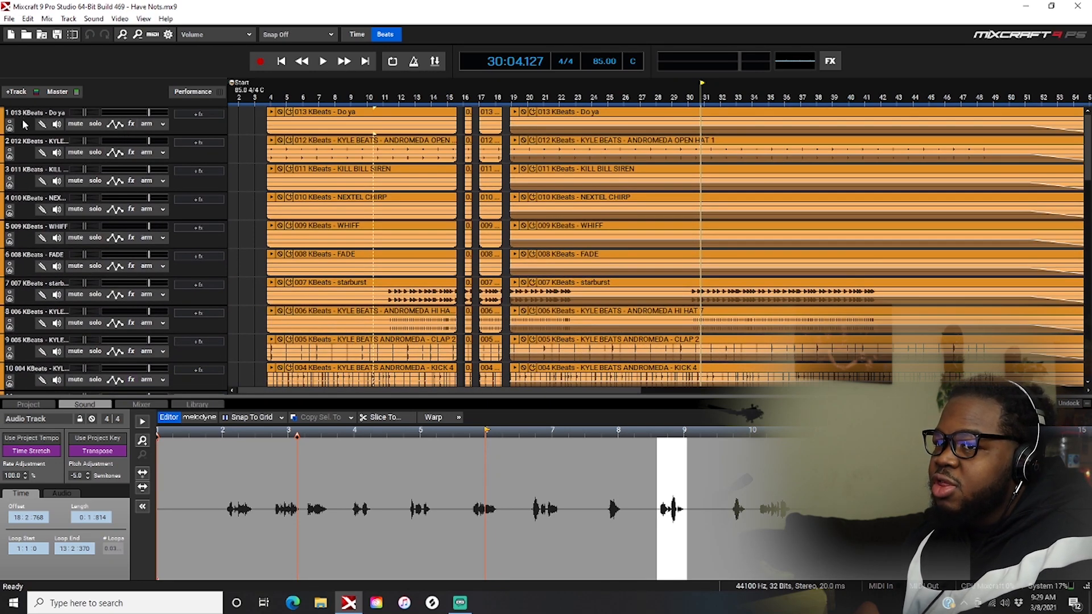
scroll(1059, 150, down, 5)
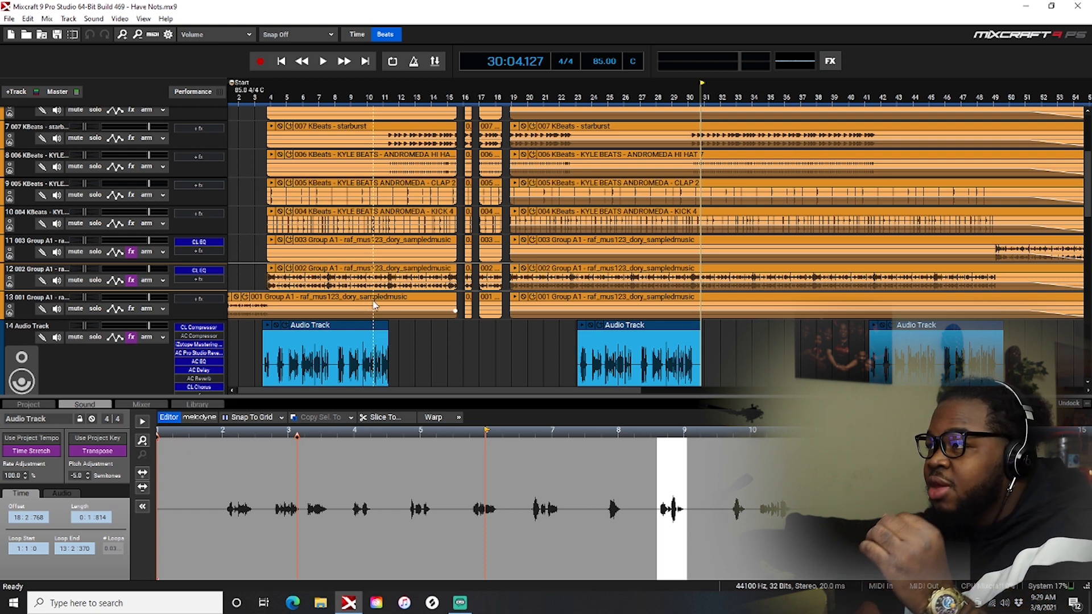
scroll(372, 227, up, 6)
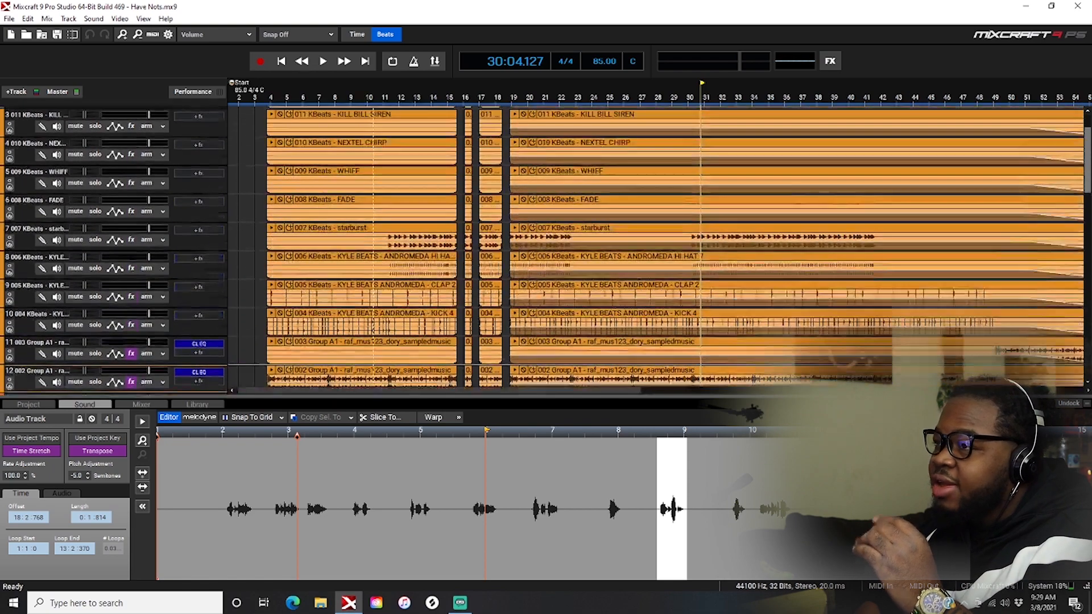
scroll(373, 227, down, 5)
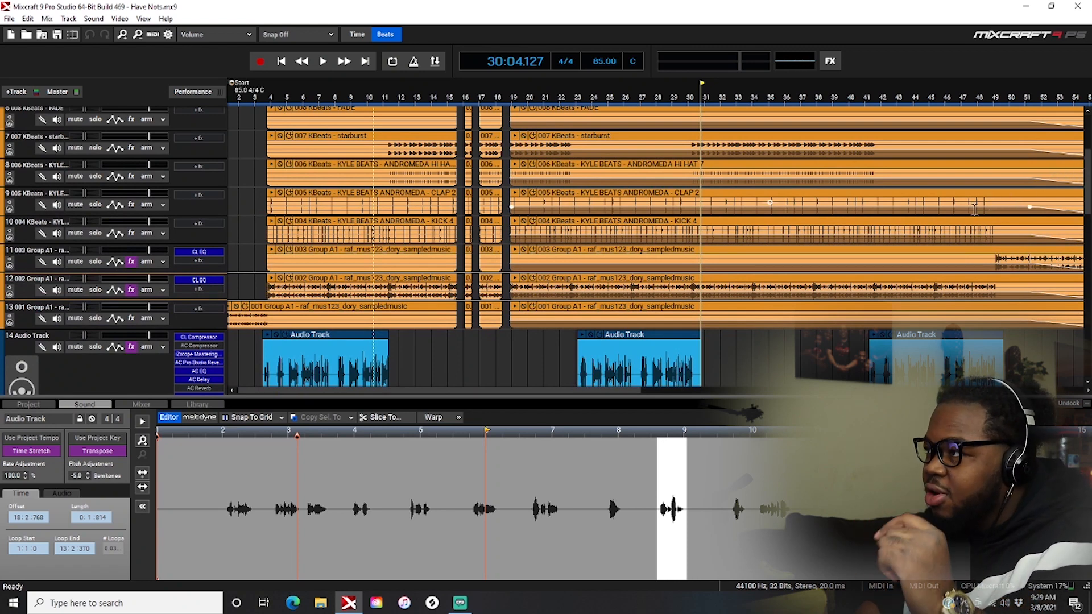
scroll(244, 368, down, 5)
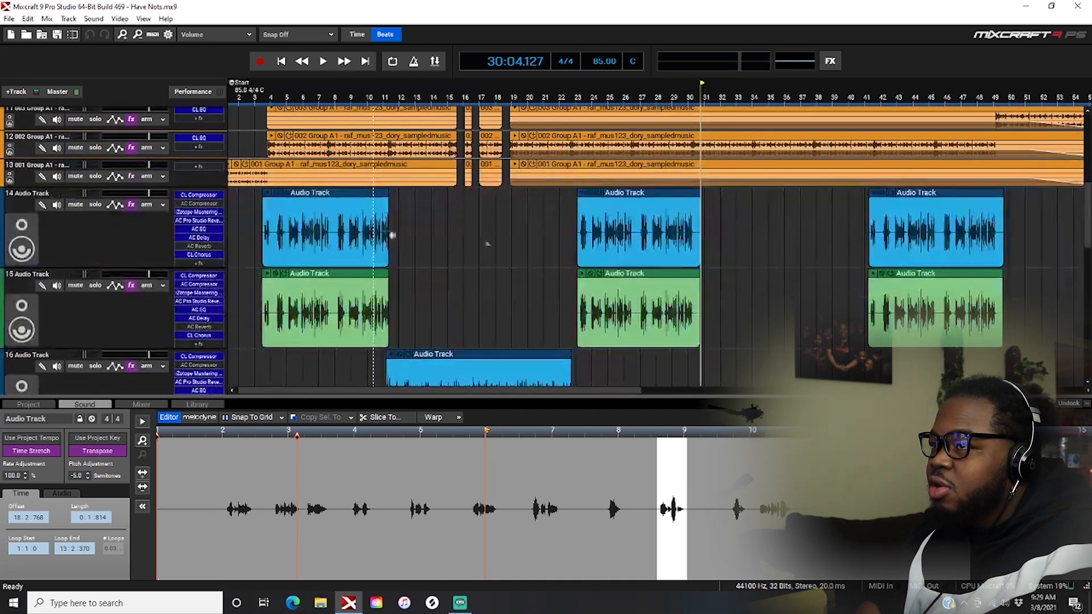
Audition the full Have Nots mix from bar 3 through the first hook into the verse, and stop playback.
click(260, 357)
key(space)
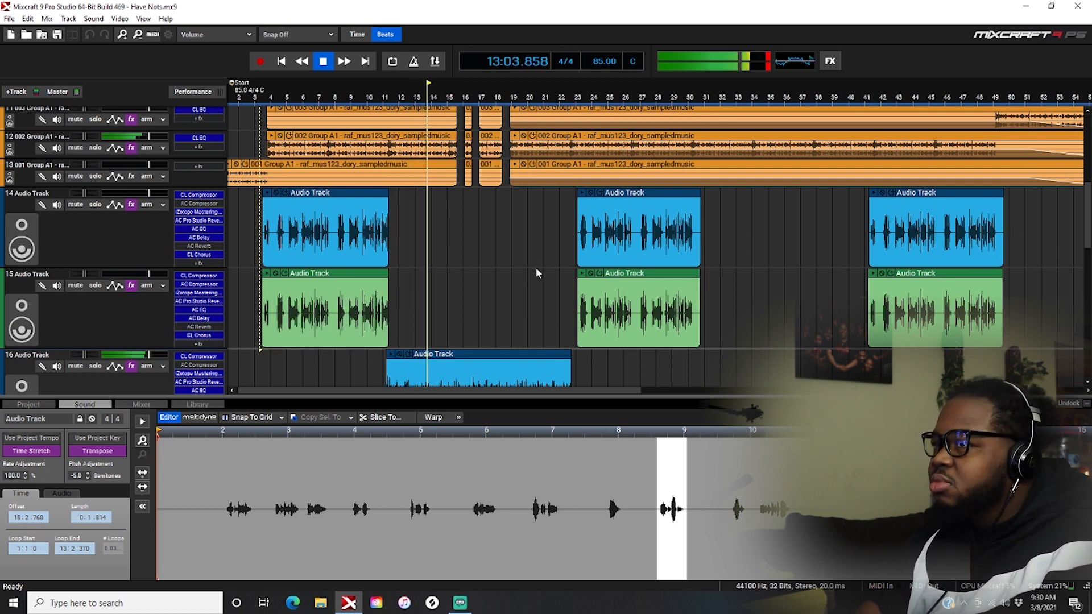
key(space)
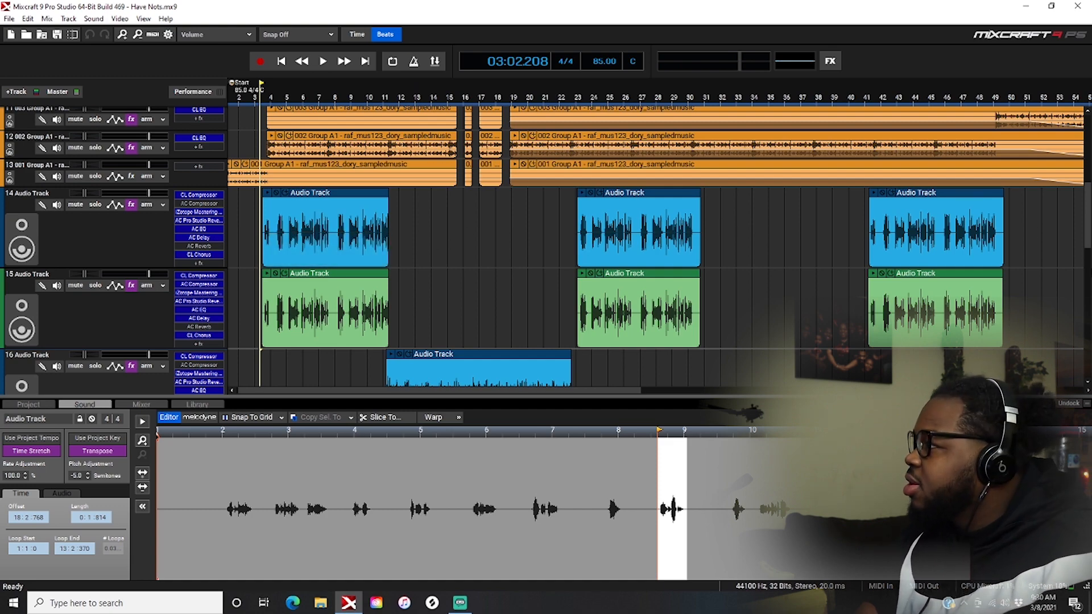
Solo track 12, the 002 Group A1 sampled-music stem, and audition it from bar 5.
scroll(332, 244, up, 3)
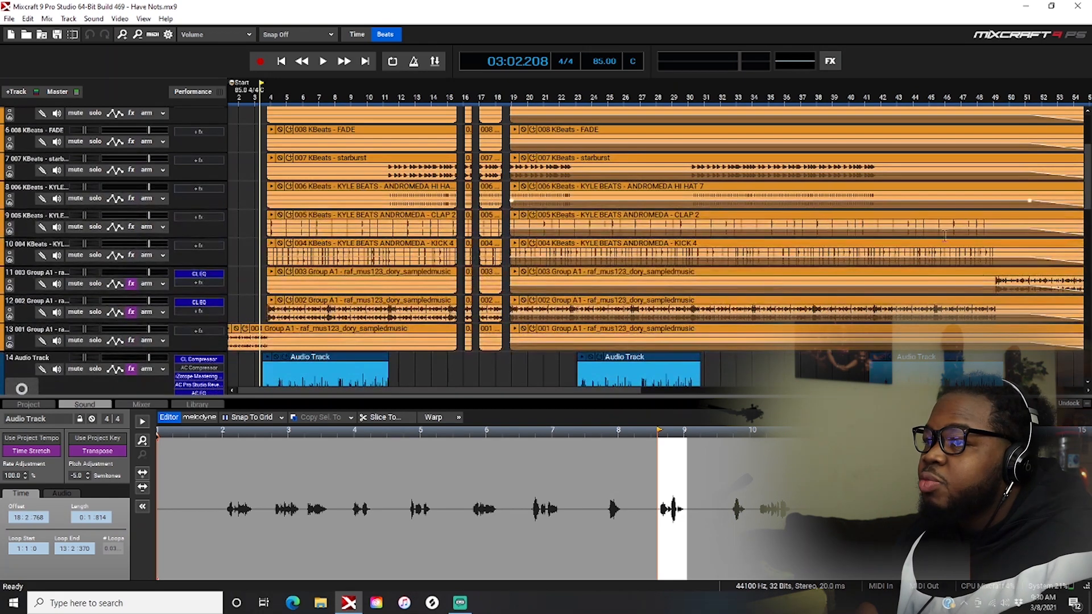
click(95, 311)
click(290, 91)
key(space)
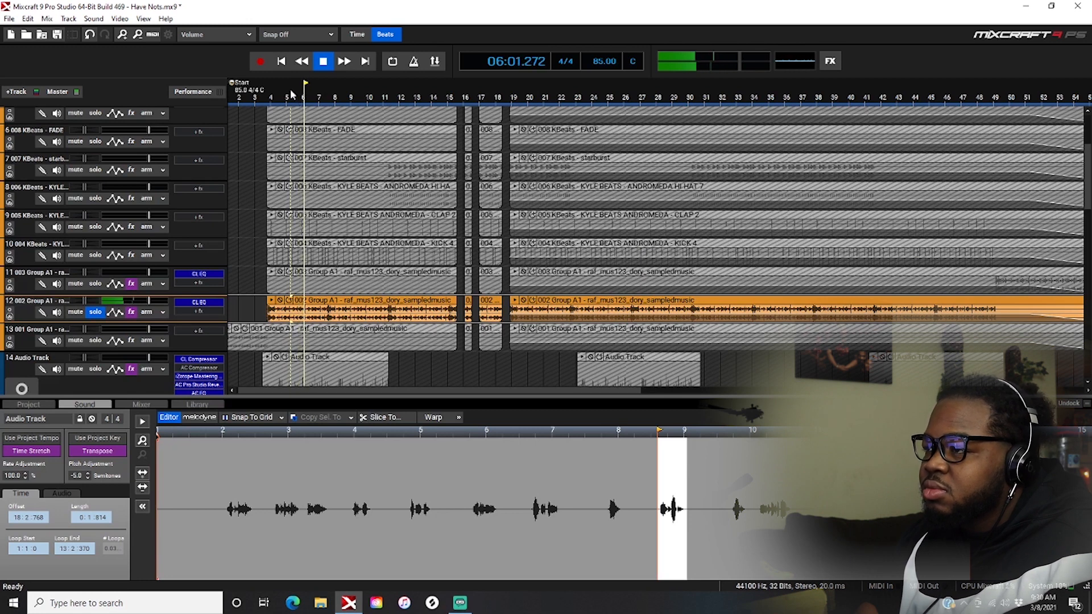
key(space)
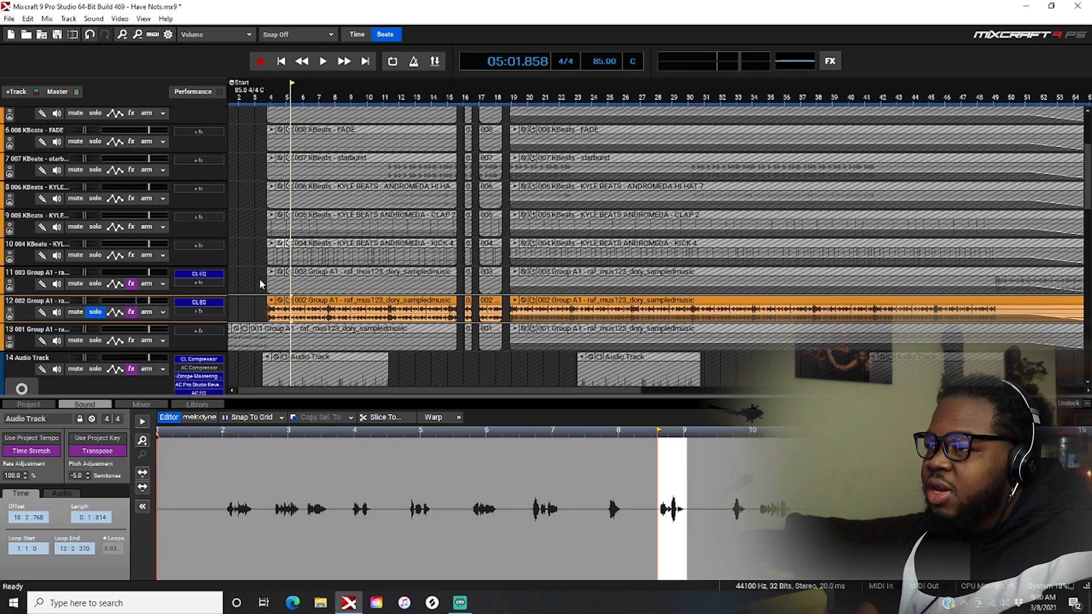
Solo track 11, the 003 Group A1 stem, along with track 12 and briefly audition both.
click(95, 283)
key(space)
key(space)
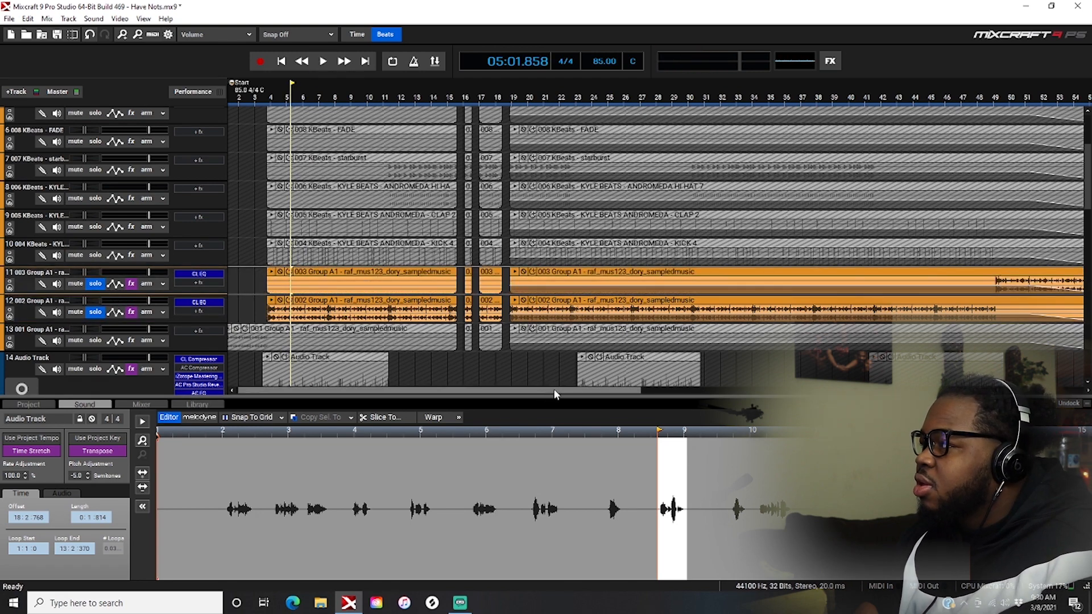
Audition the soloed tracks 11 and 12 from bar 49, near the end of the song, and stop playback.
drag(555, 391, 736, 391)
click(615, 109)
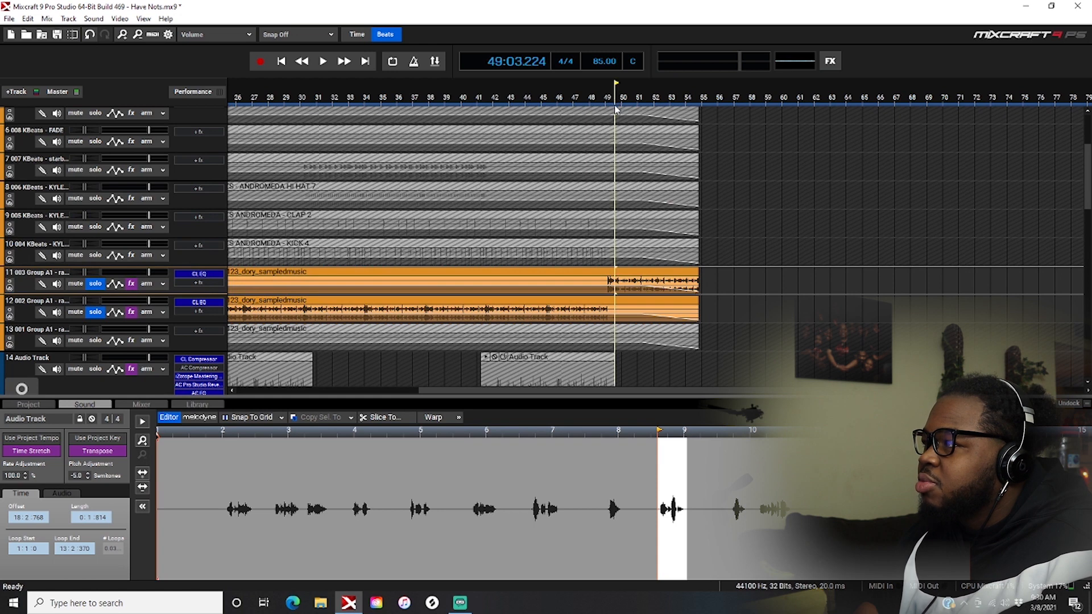
key(space)
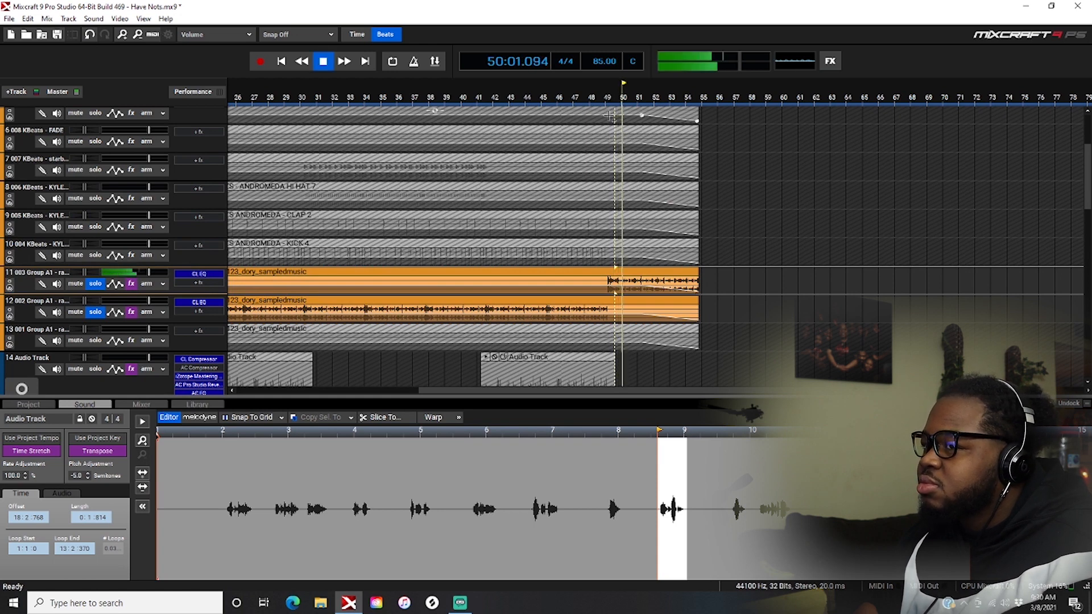
key(space)
Turn off solo on the sampled-music tracks 11 and 12 so the whole mix is active again.
drag(495, 391, 294, 392)
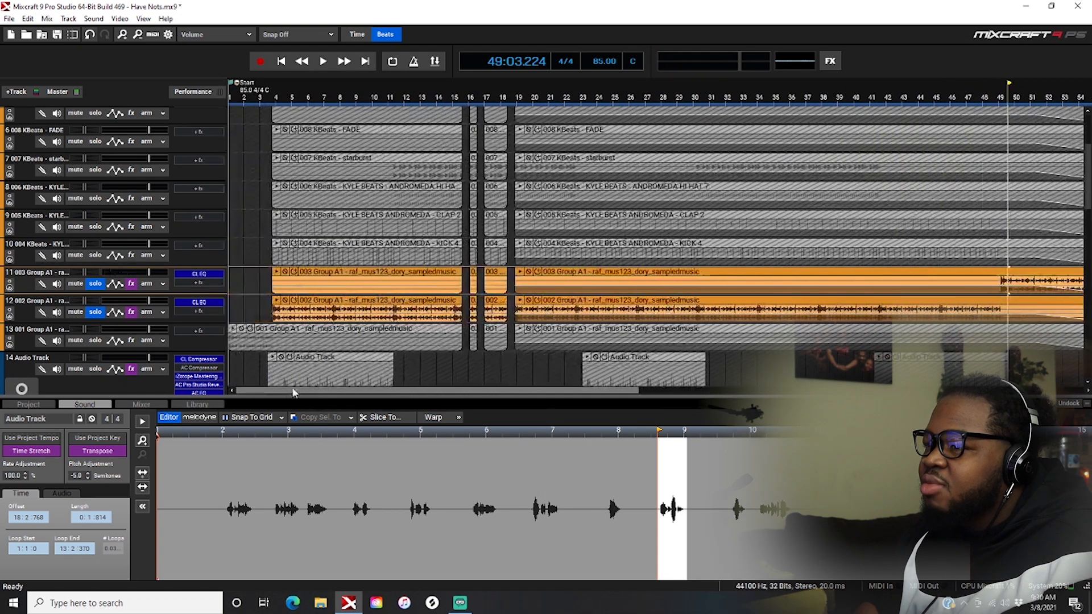
click(97, 284)
click(96, 314)
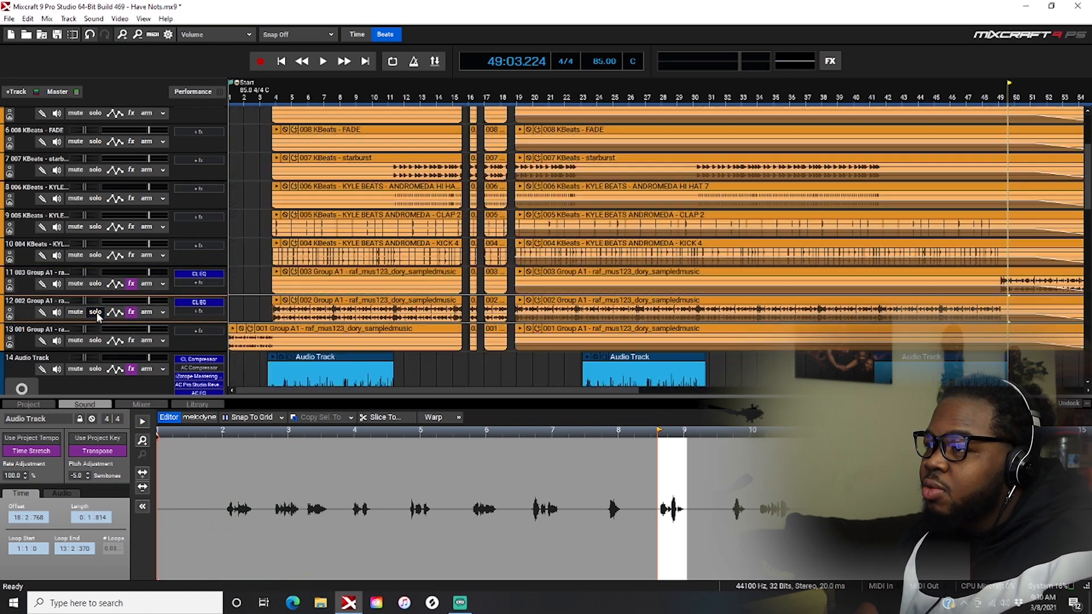
Audition the full mix briefly from bar 3, at the start of the first hook vocals on tracks 14 and 15.
scroll(1089, 232, down, 3)
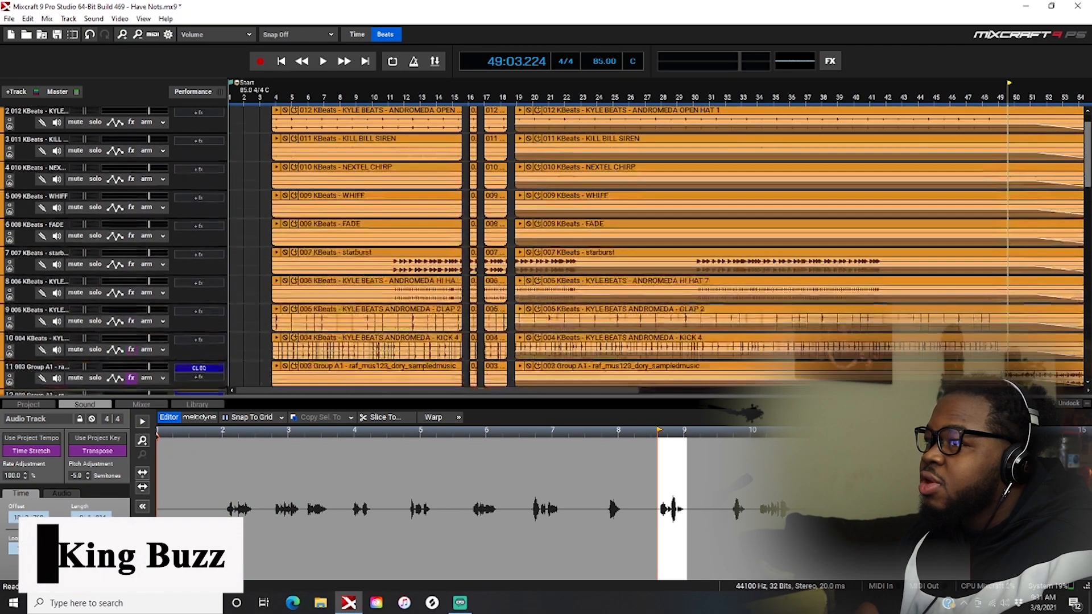
scroll(603, 355, down, 3)
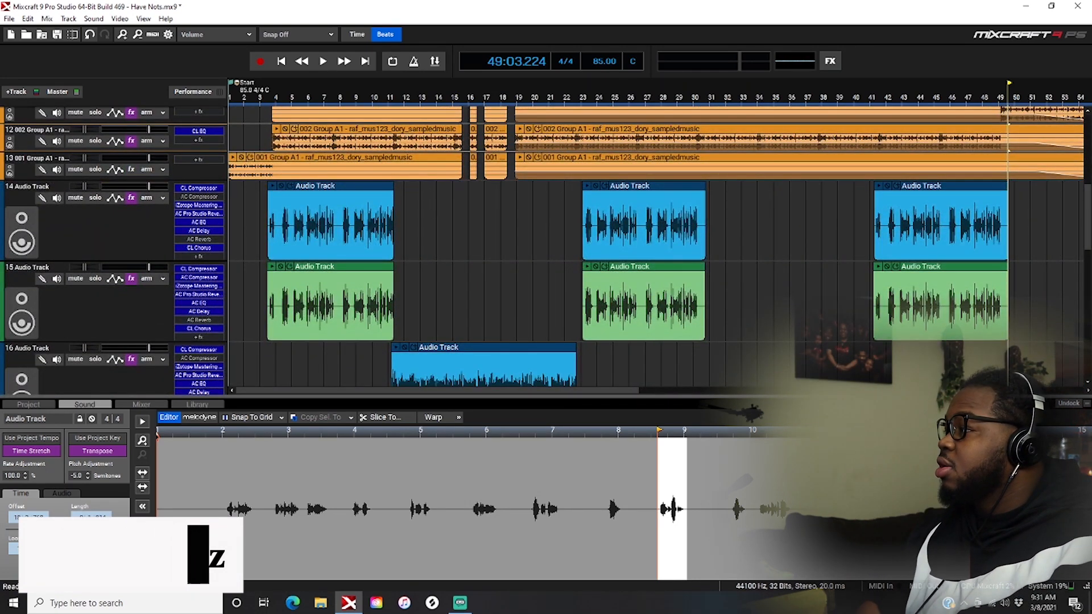
click(268, 349)
key(space)
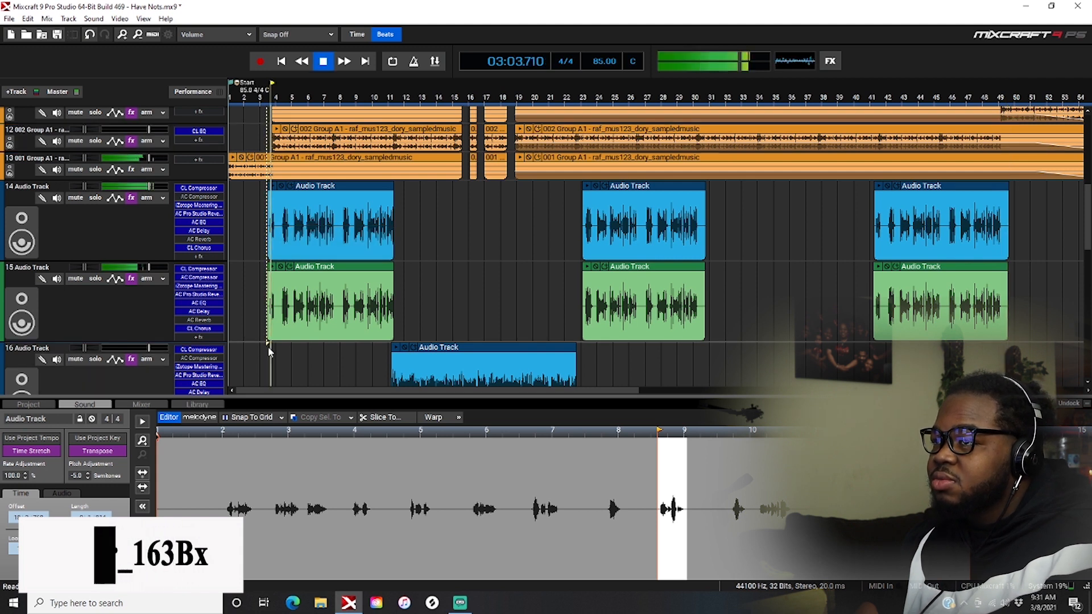
key(space)
Inspect the Classic Compressor settings on vocal tracks 15 and 14, and replay the first hook from bar 3.
click(199, 269)
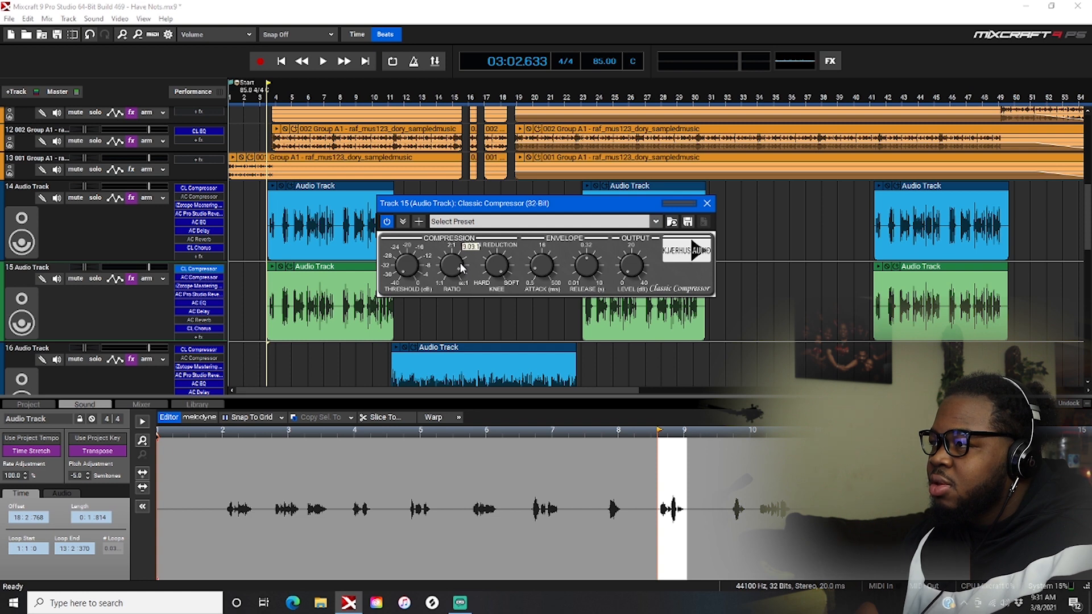
click(707, 204)
double_click(199, 187)
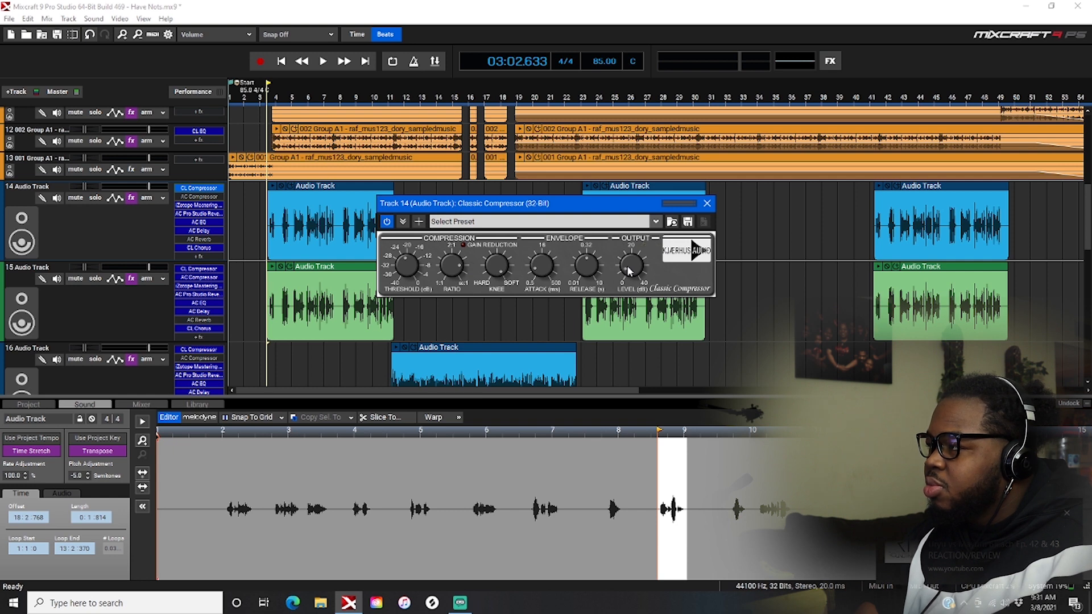
click(707, 203)
key(space)
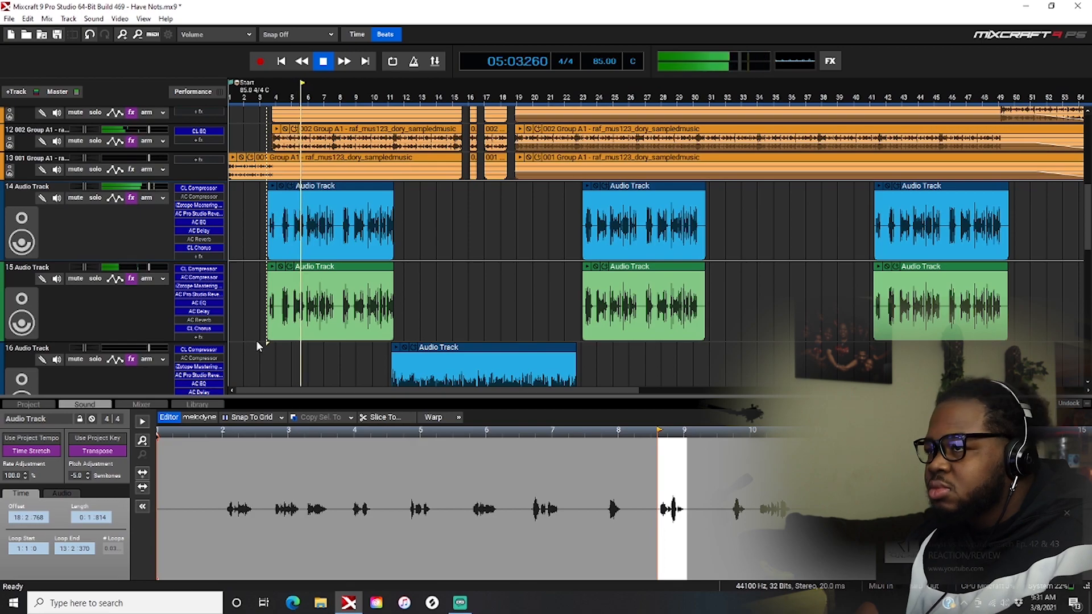
key(space)
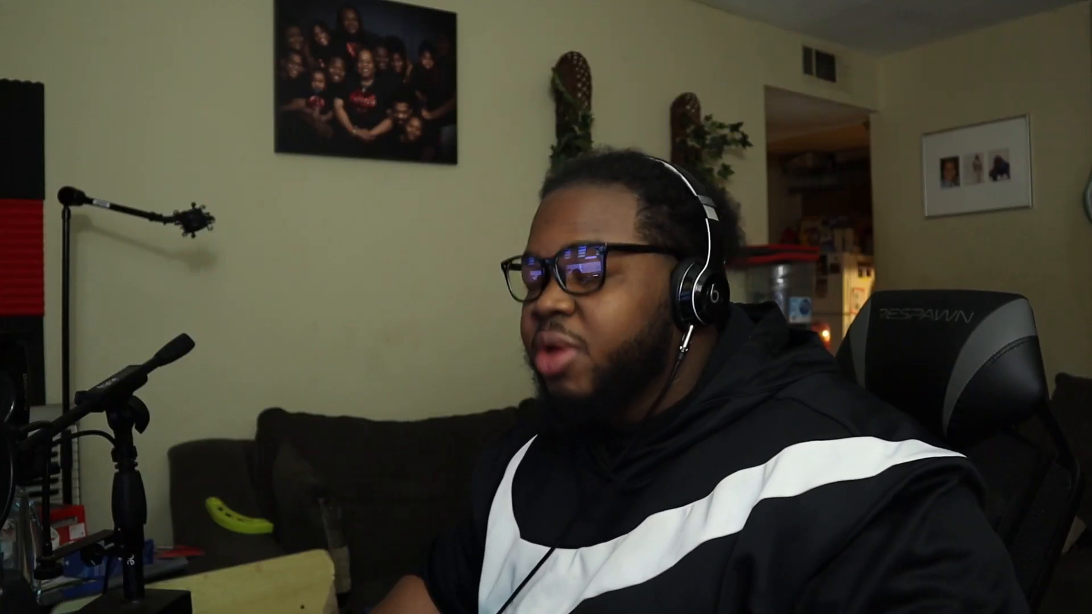